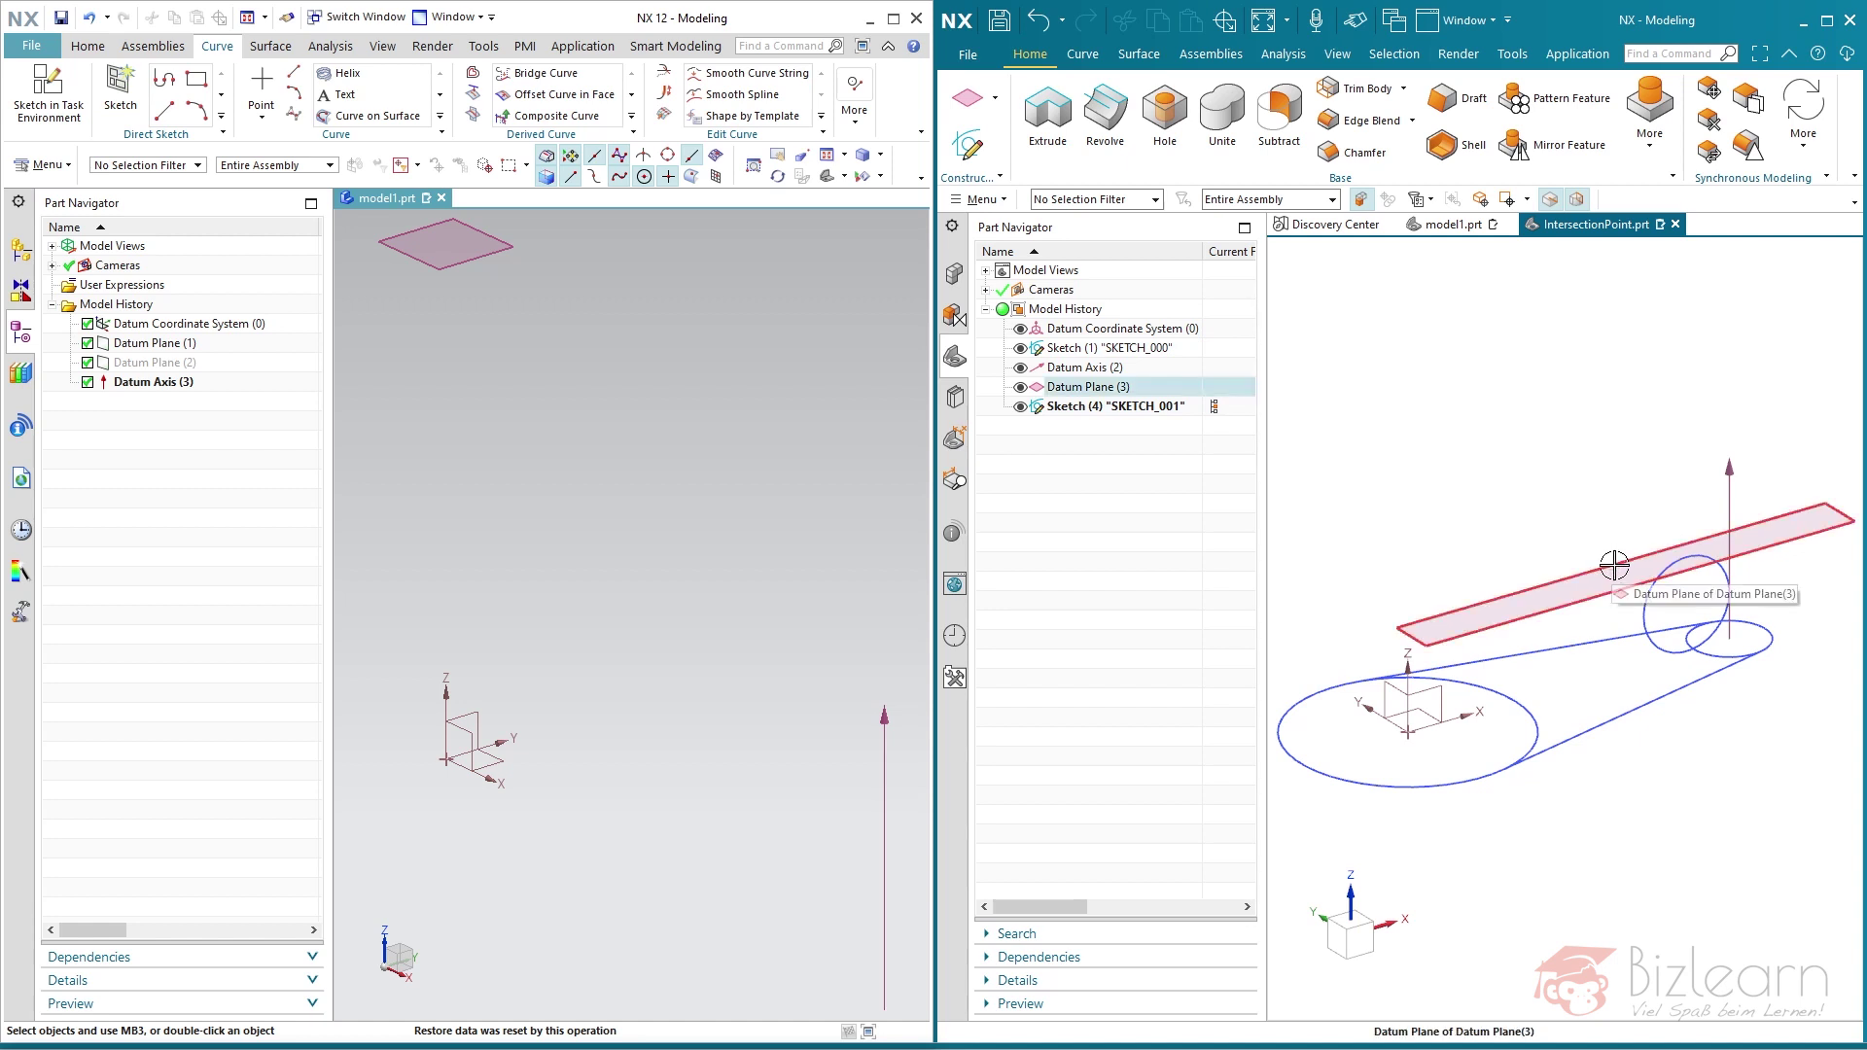
Step: Orbit to the circle, open its sketch to confirm it is fully defined, then finish the sketch
{"action": "middle_click_drag", "start_coordinate": [1667, 745], "coordinate": [1647, 722]}
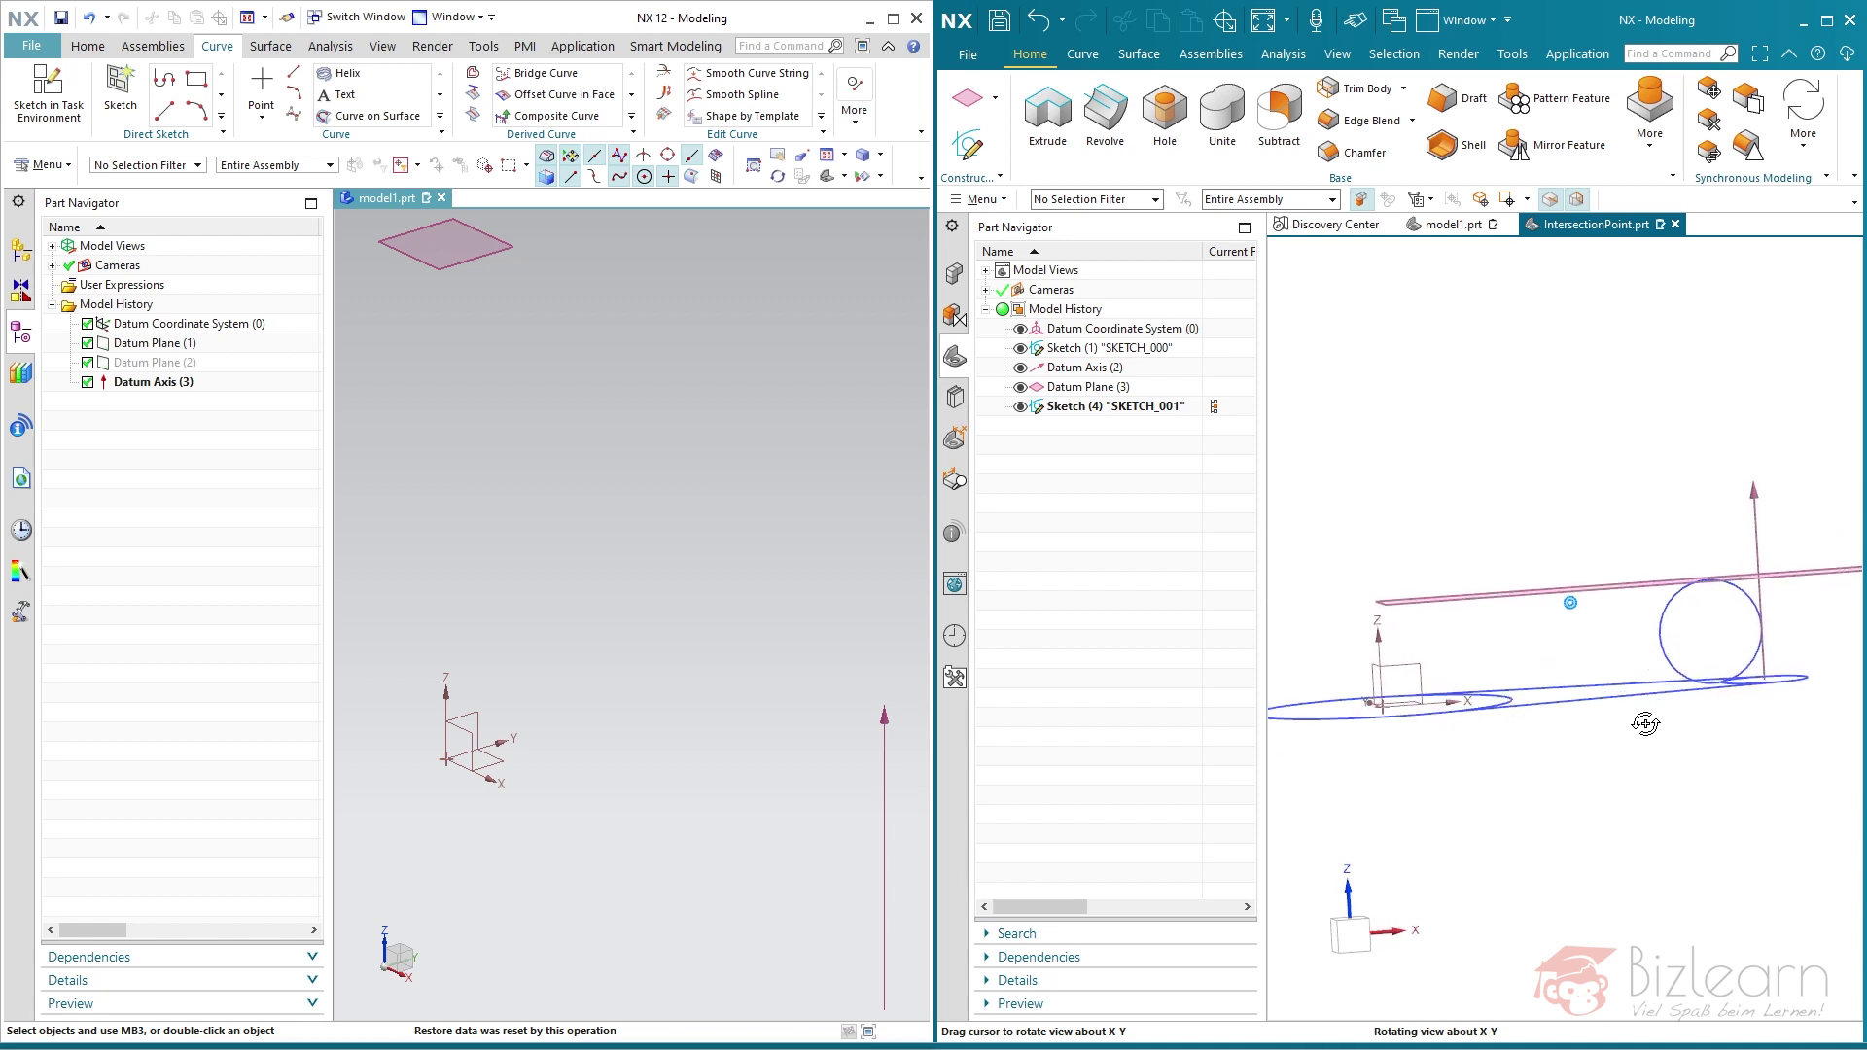
{"action": "double_click", "coordinate": [1668, 667]}
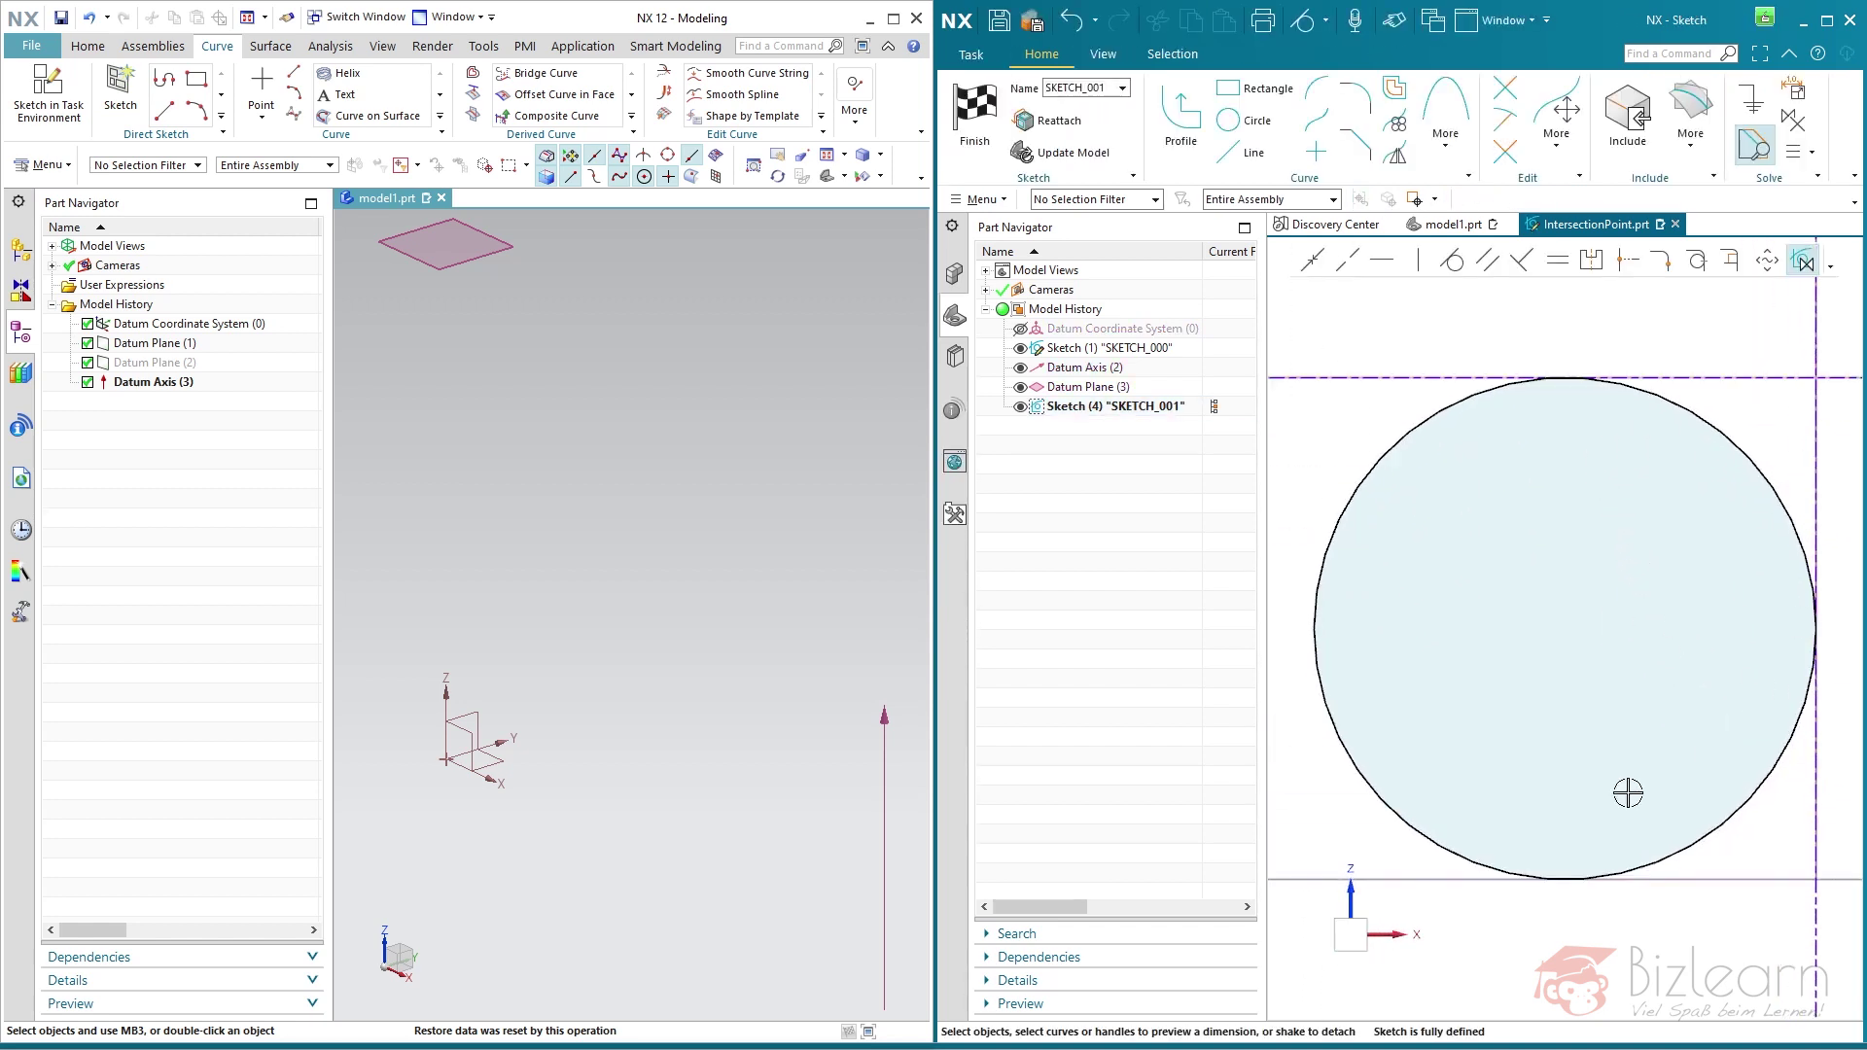
{"action": "right_click", "coordinate": [1563, 334]}
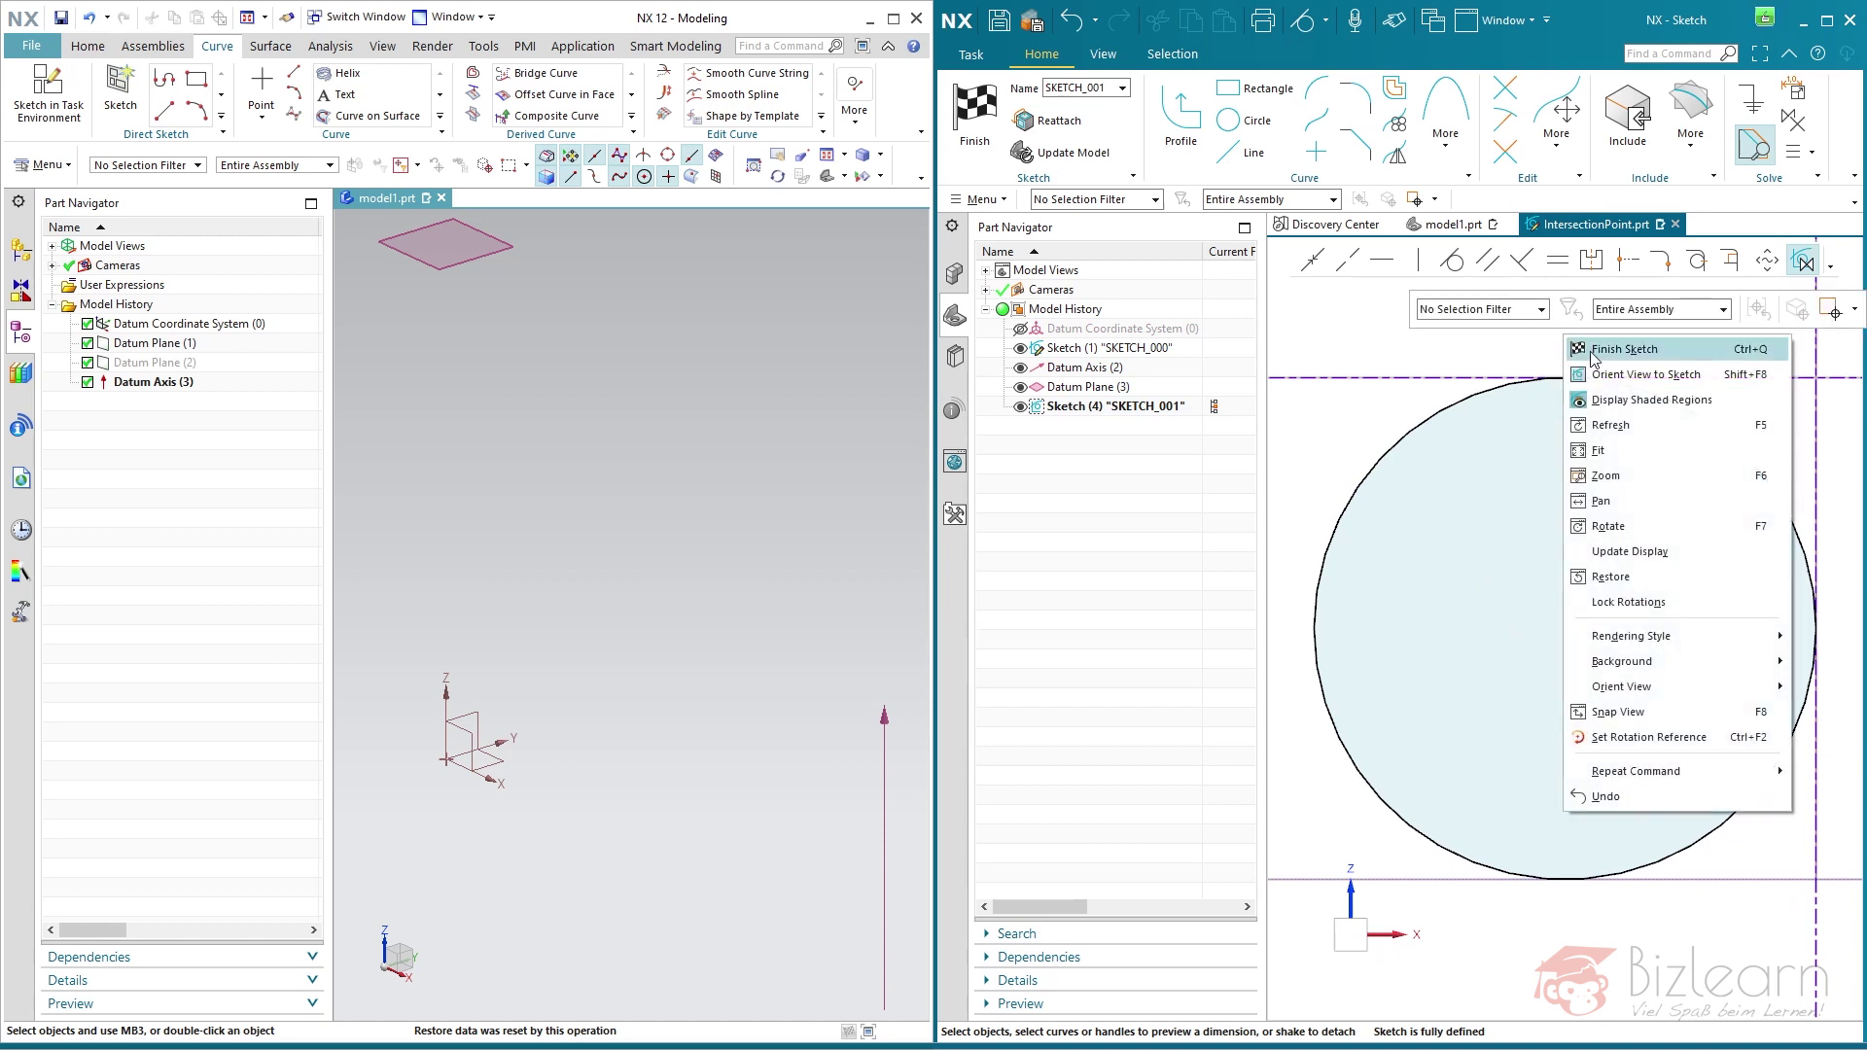
{"action": "left_click", "coordinate": [1566, 359]}
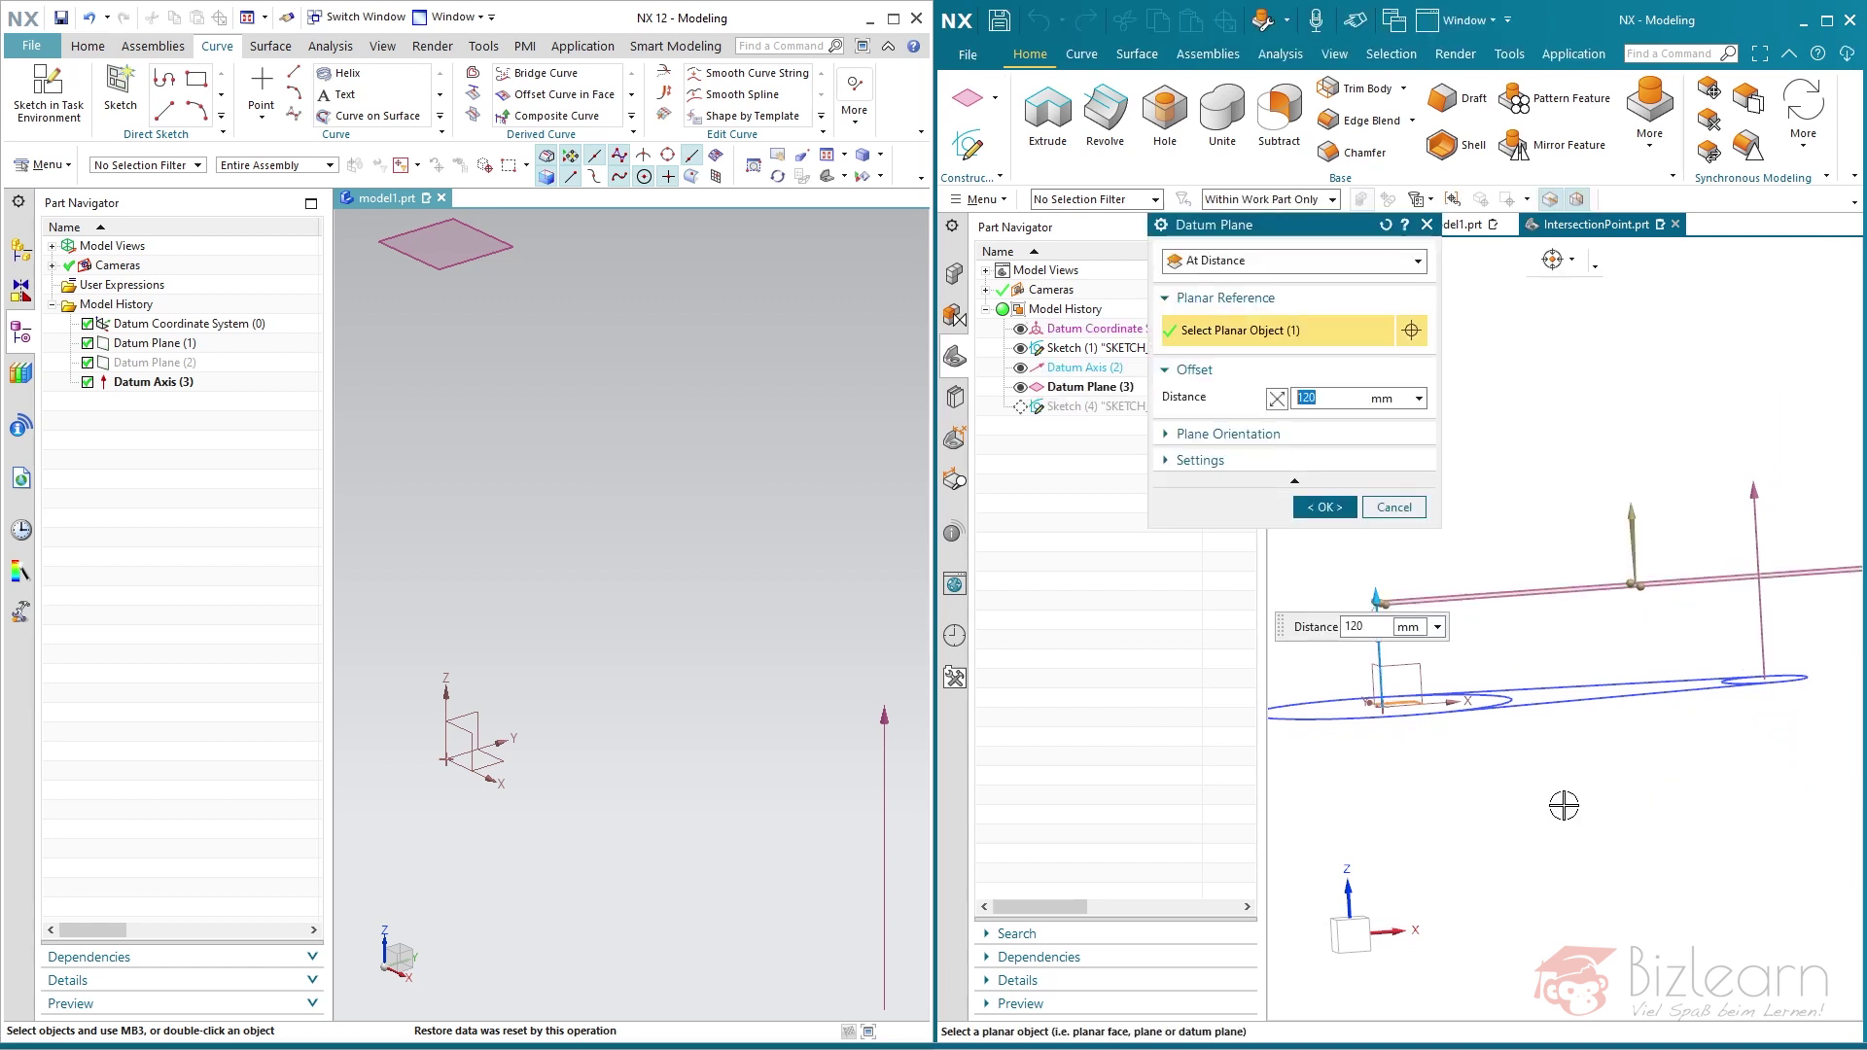
Step: Reverse Datum Plane (3)'s offset direction, apply it, then undo the reversal
{"action": "left_click", "coordinate": [1277, 398]}
{"action": "middle_click", "coordinate": [1534, 418]}
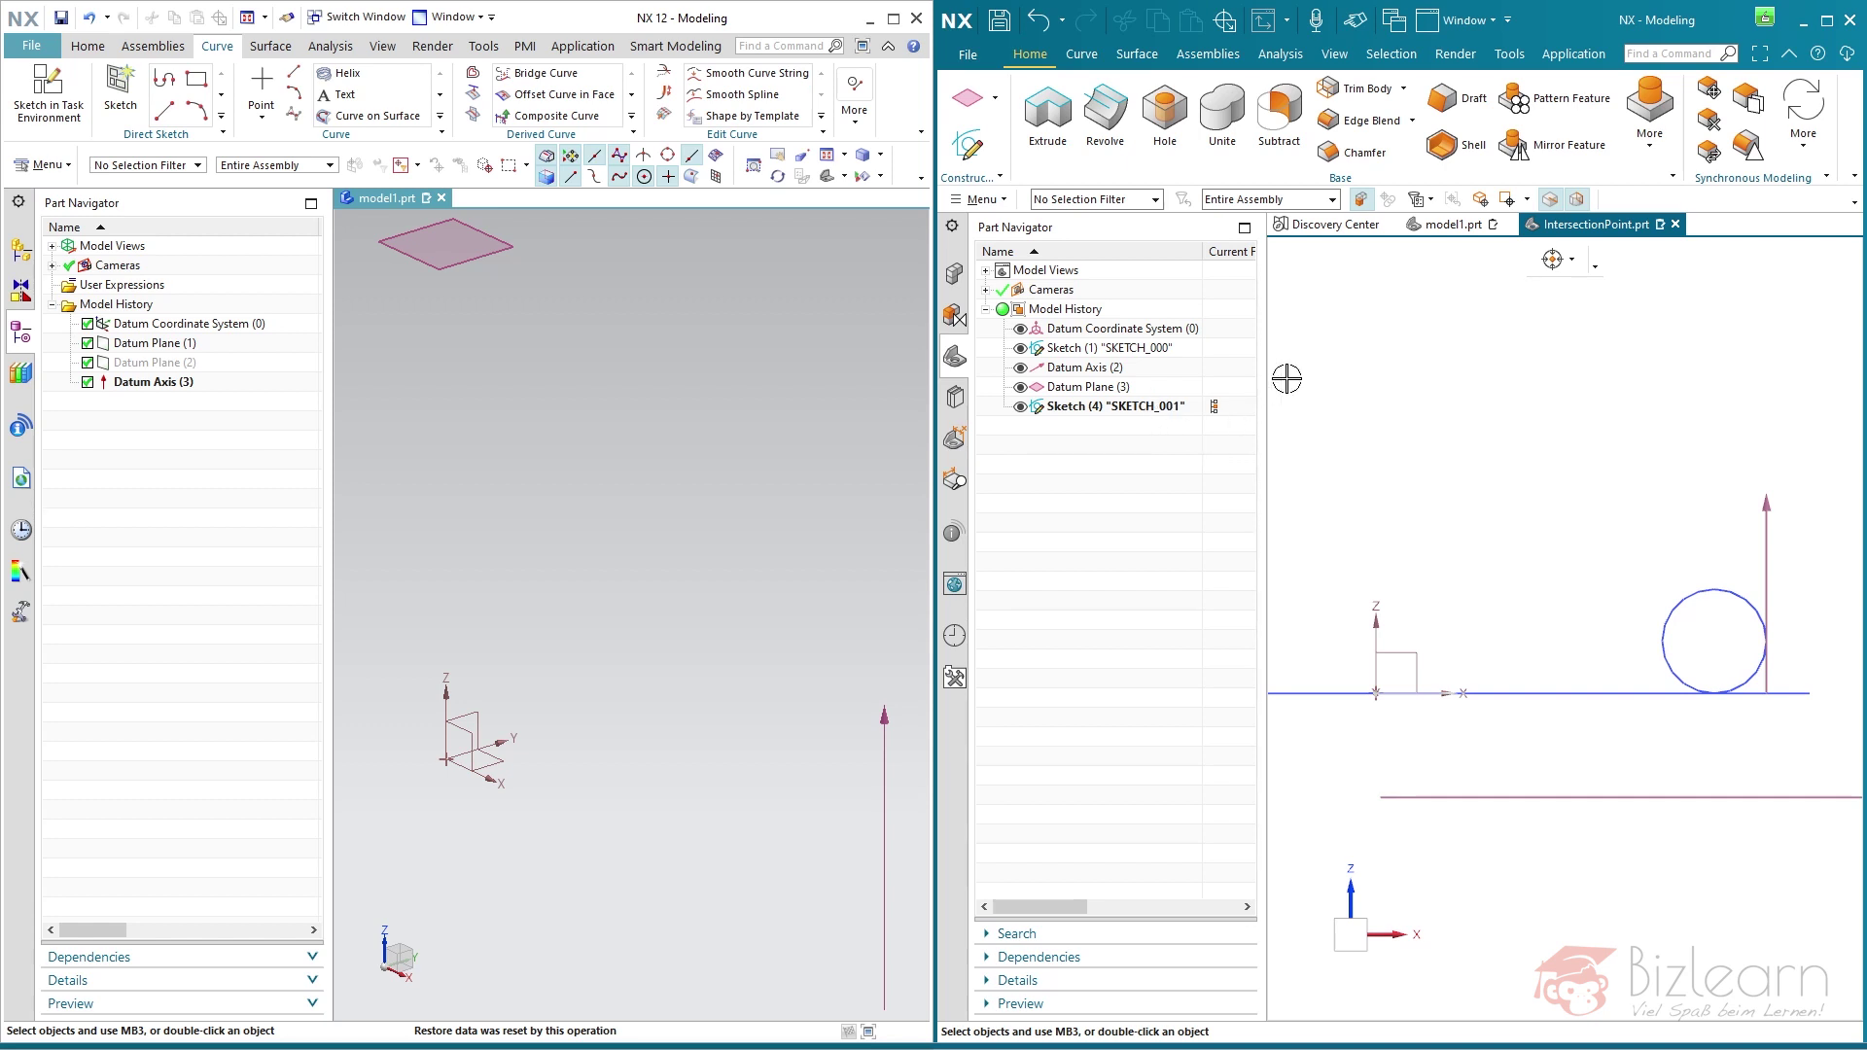
{"action": "left_click", "coordinate": [1039, 19]}
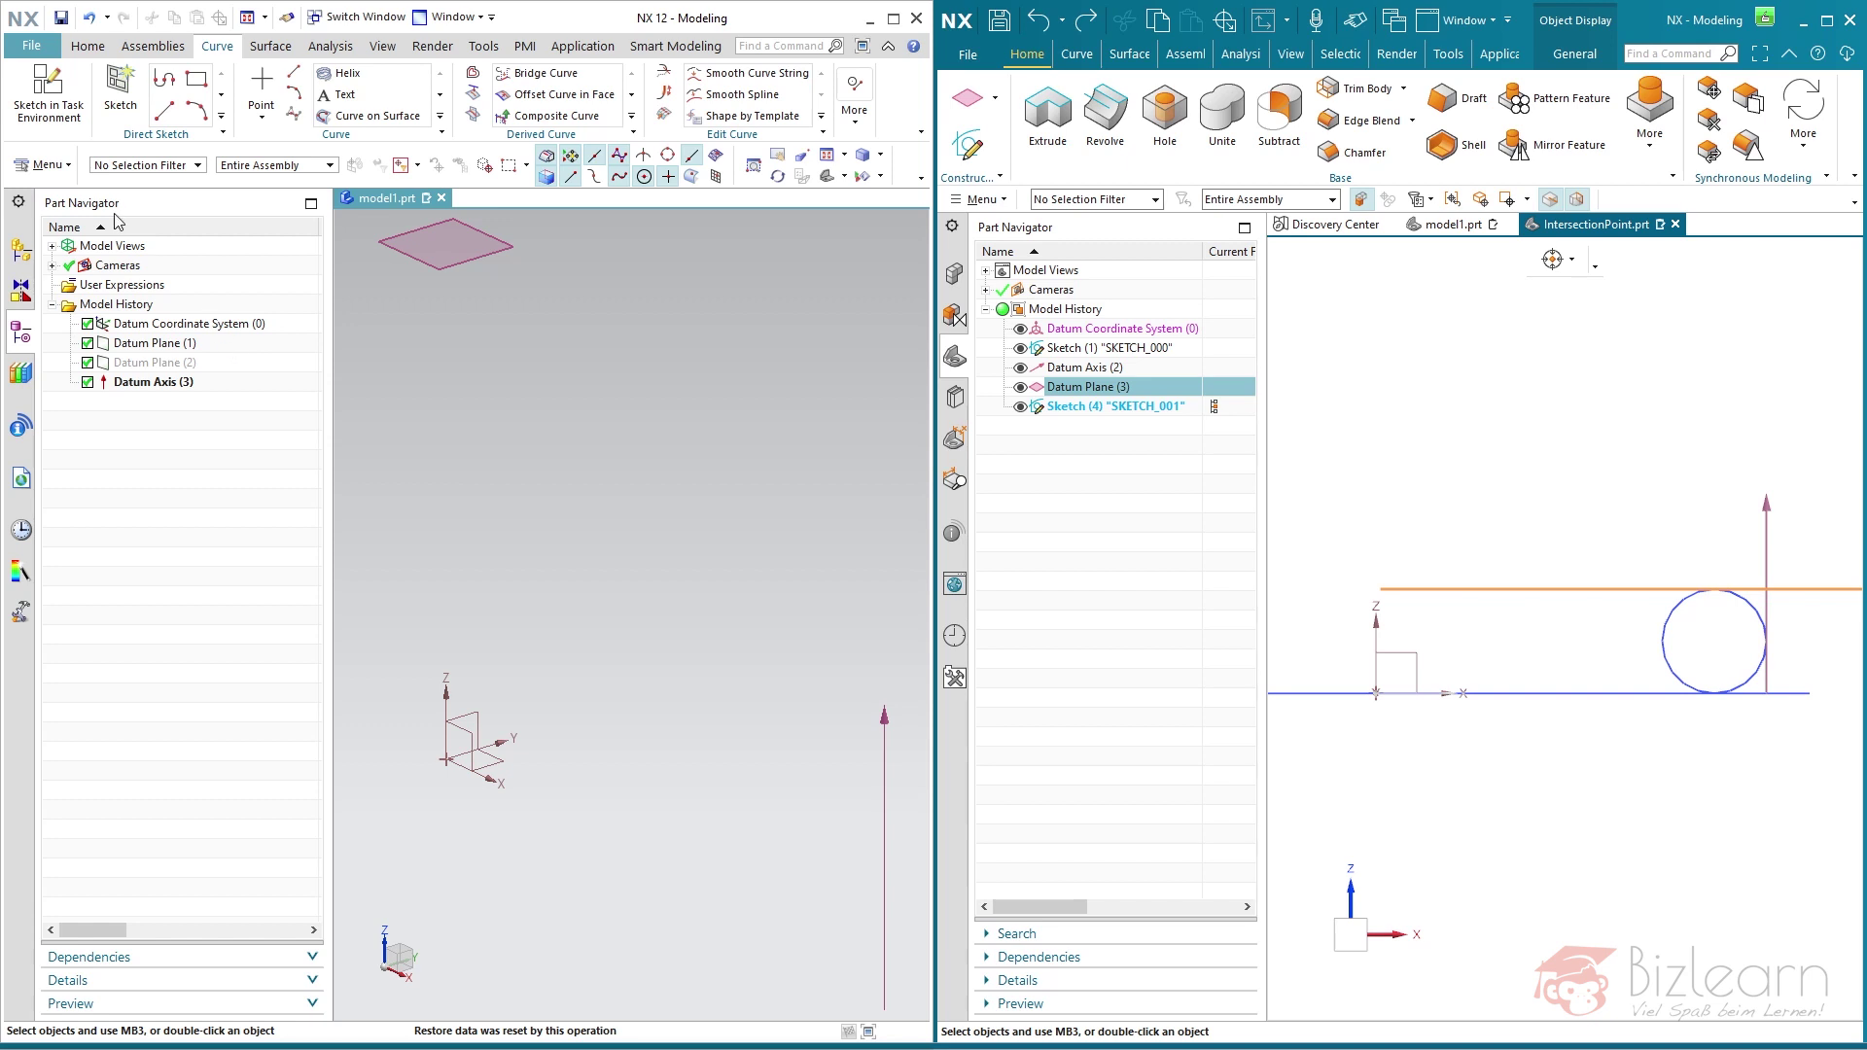
Step: Start a sketch on the XZ plane in model1 and draw a circle
{"action": "left_click", "coordinate": [48, 92]}
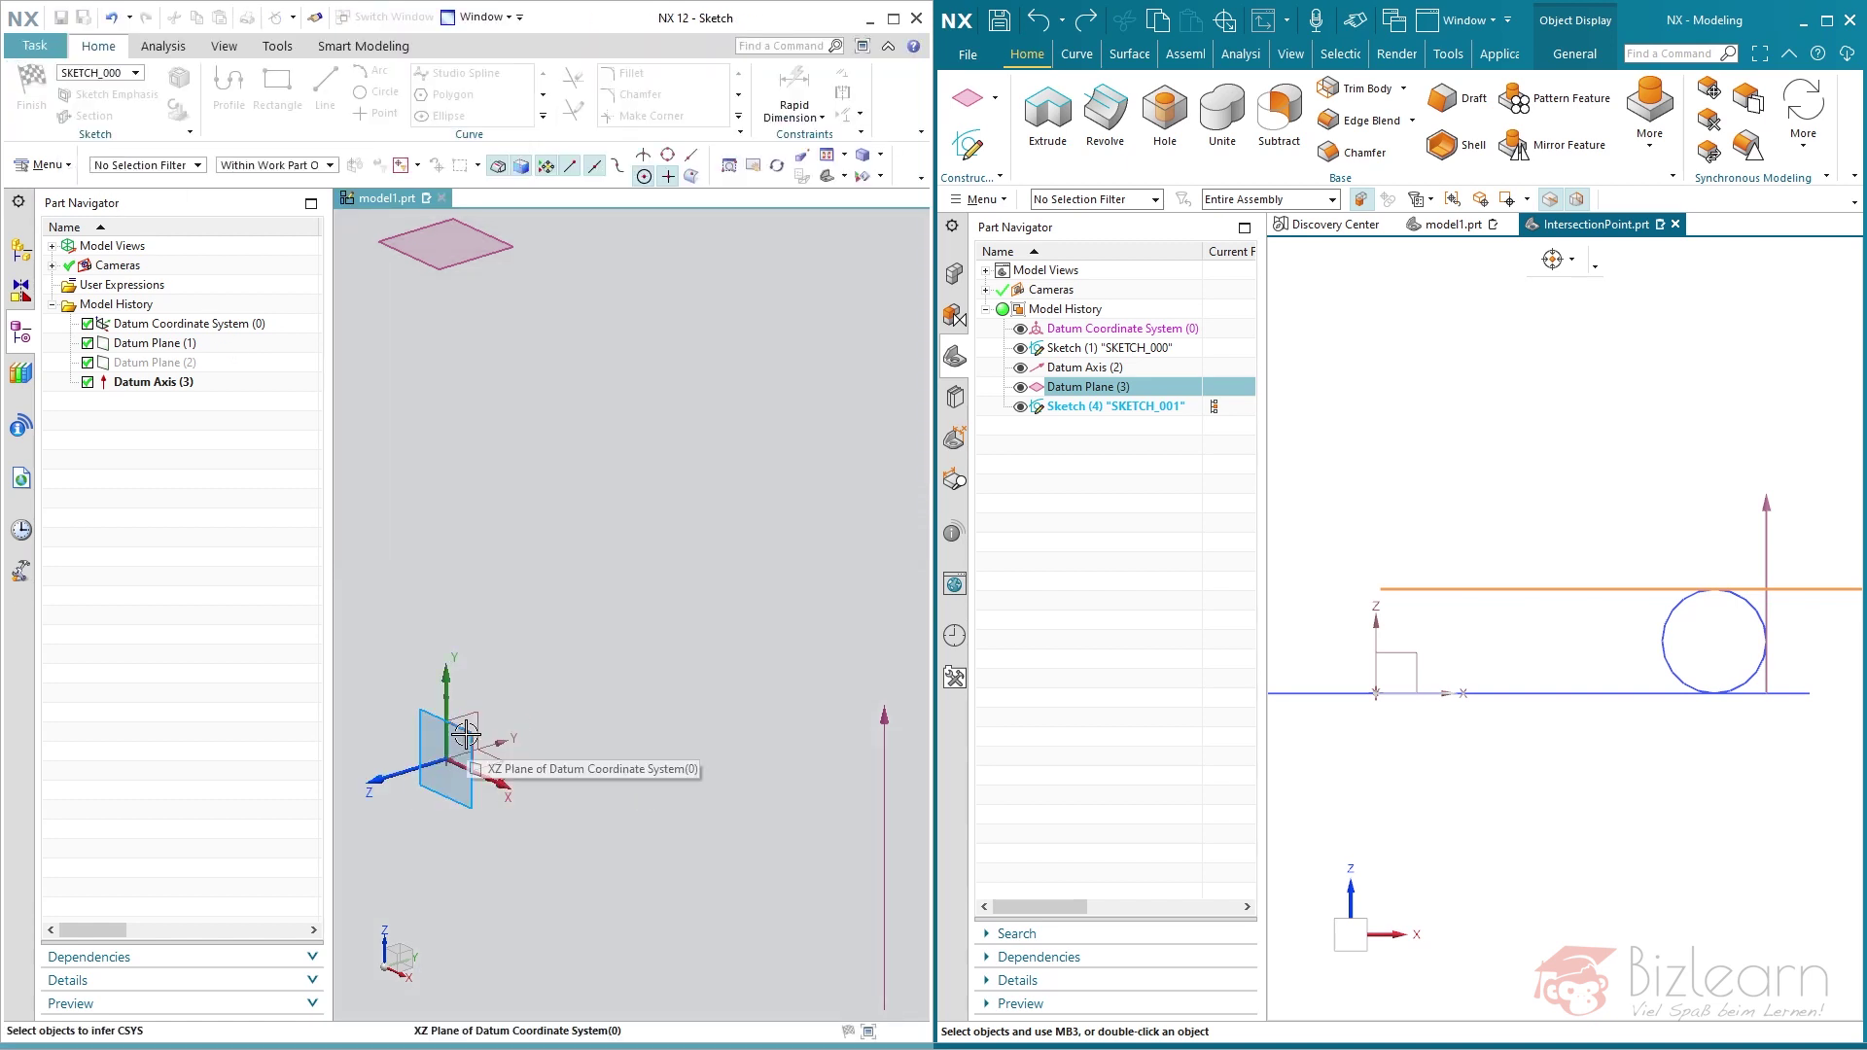
{"action": "middle_click", "coordinate": [586, 762]}
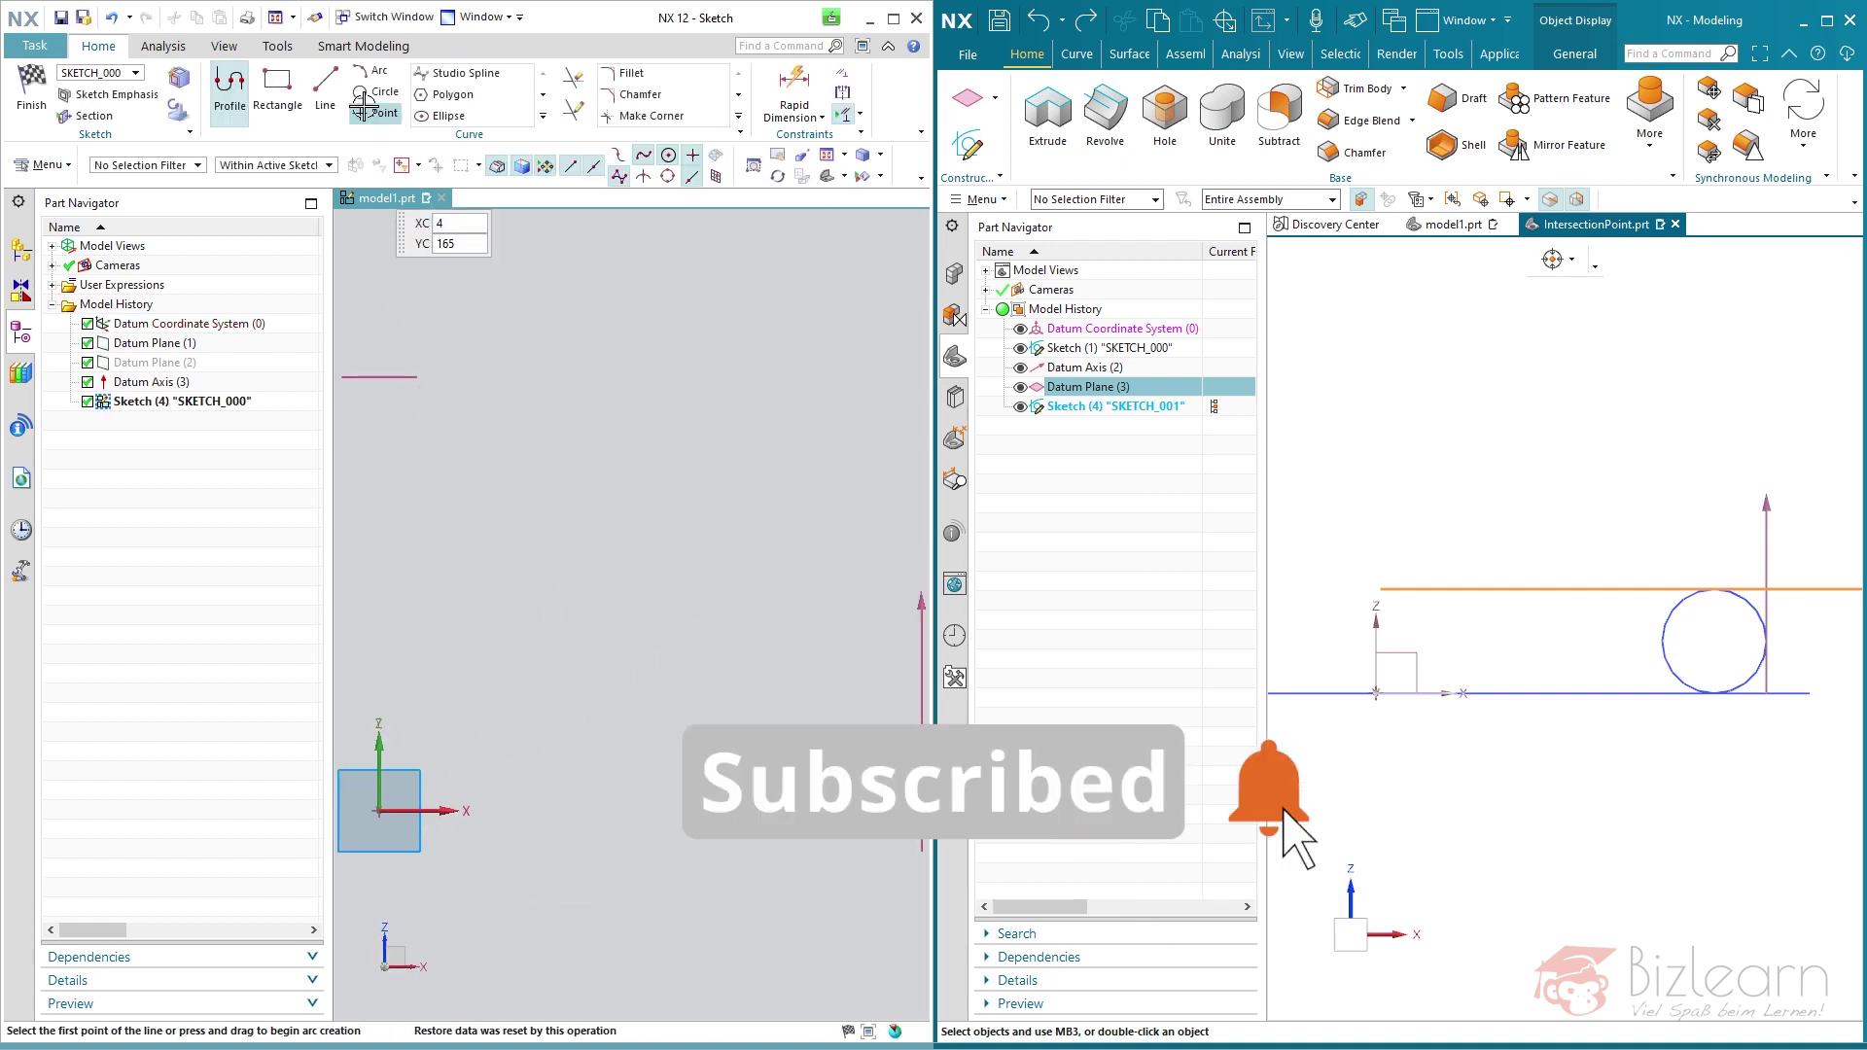
{"action": "left_click", "coordinate": [375, 92]}
{"action": "left_click", "coordinate": [691, 619]}
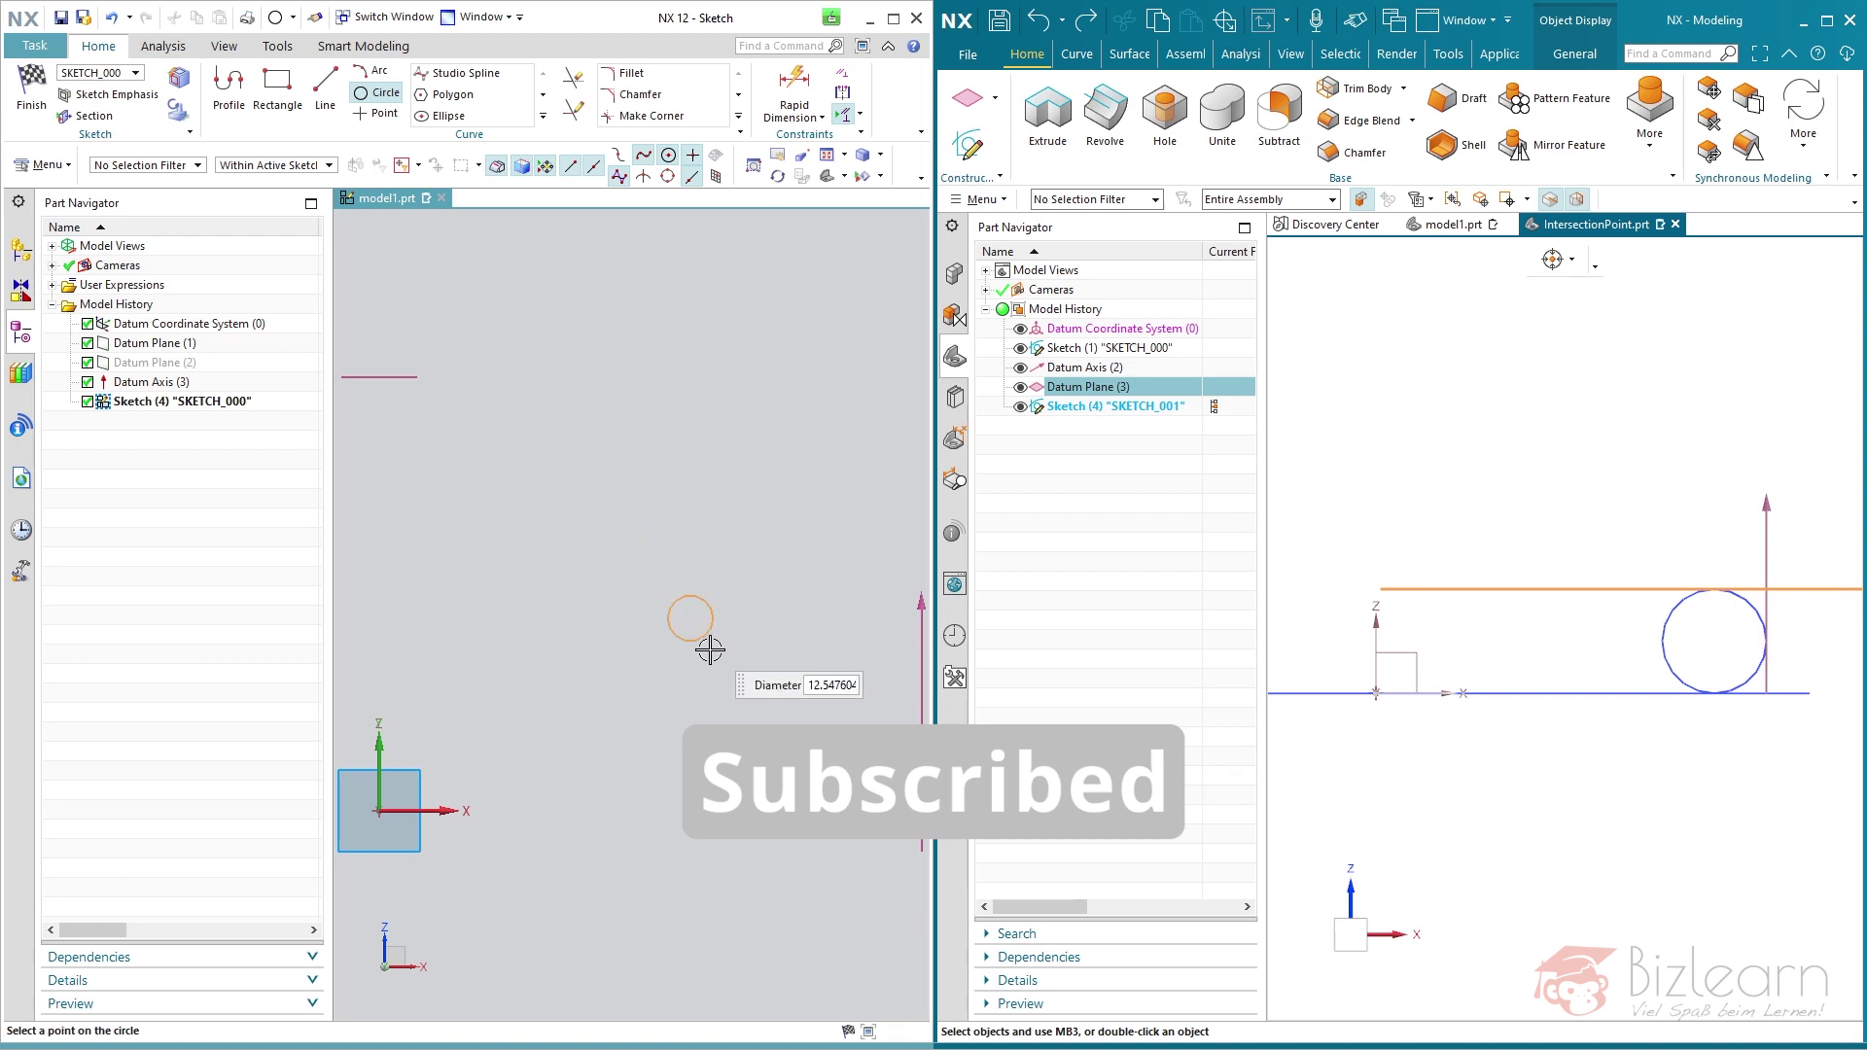
{"action": "left_click", "coordinate": [793, 787]}
{"action": "key", "text": "Escape"}
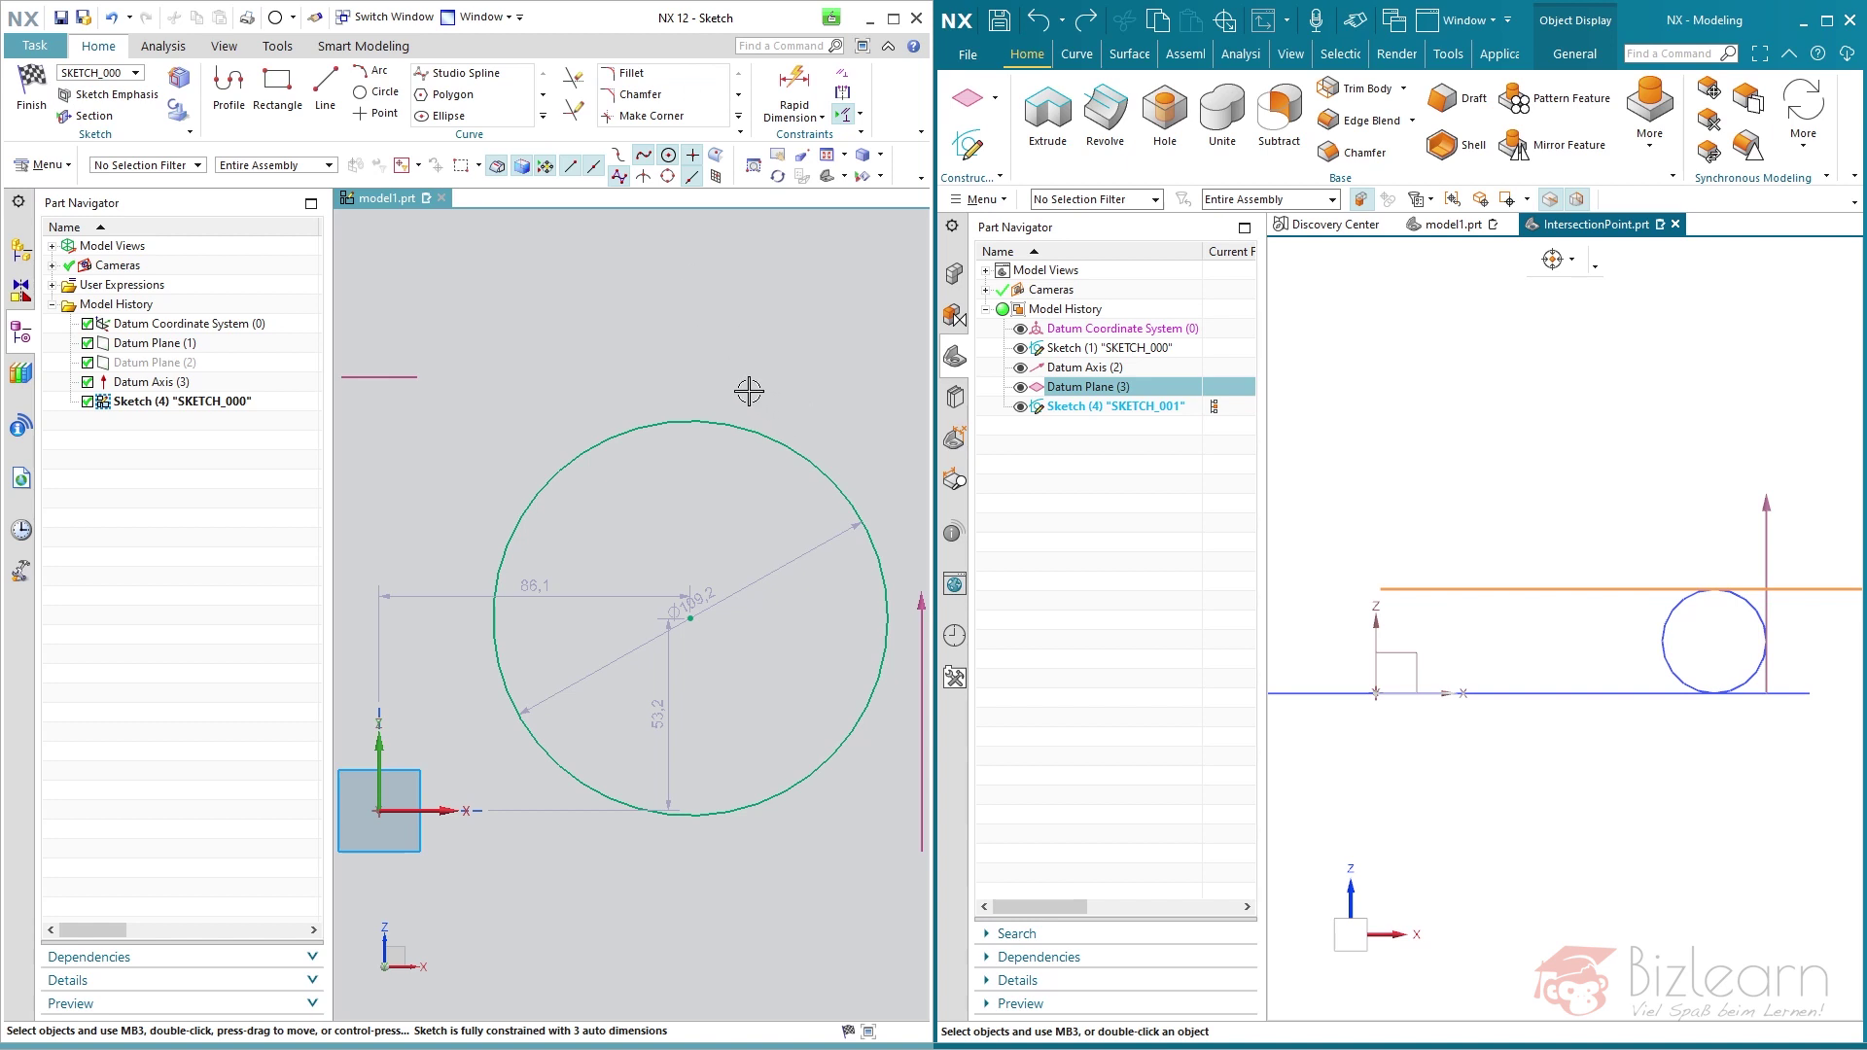
Step: Make the circle tangent to Datum Plane (1), Datum Axis (3) and the X axis, then finish the sketch
{"action": "left_click", "coordinate": [704, 422]}
{"action": "left_click", "coordinate": [426, 384]}
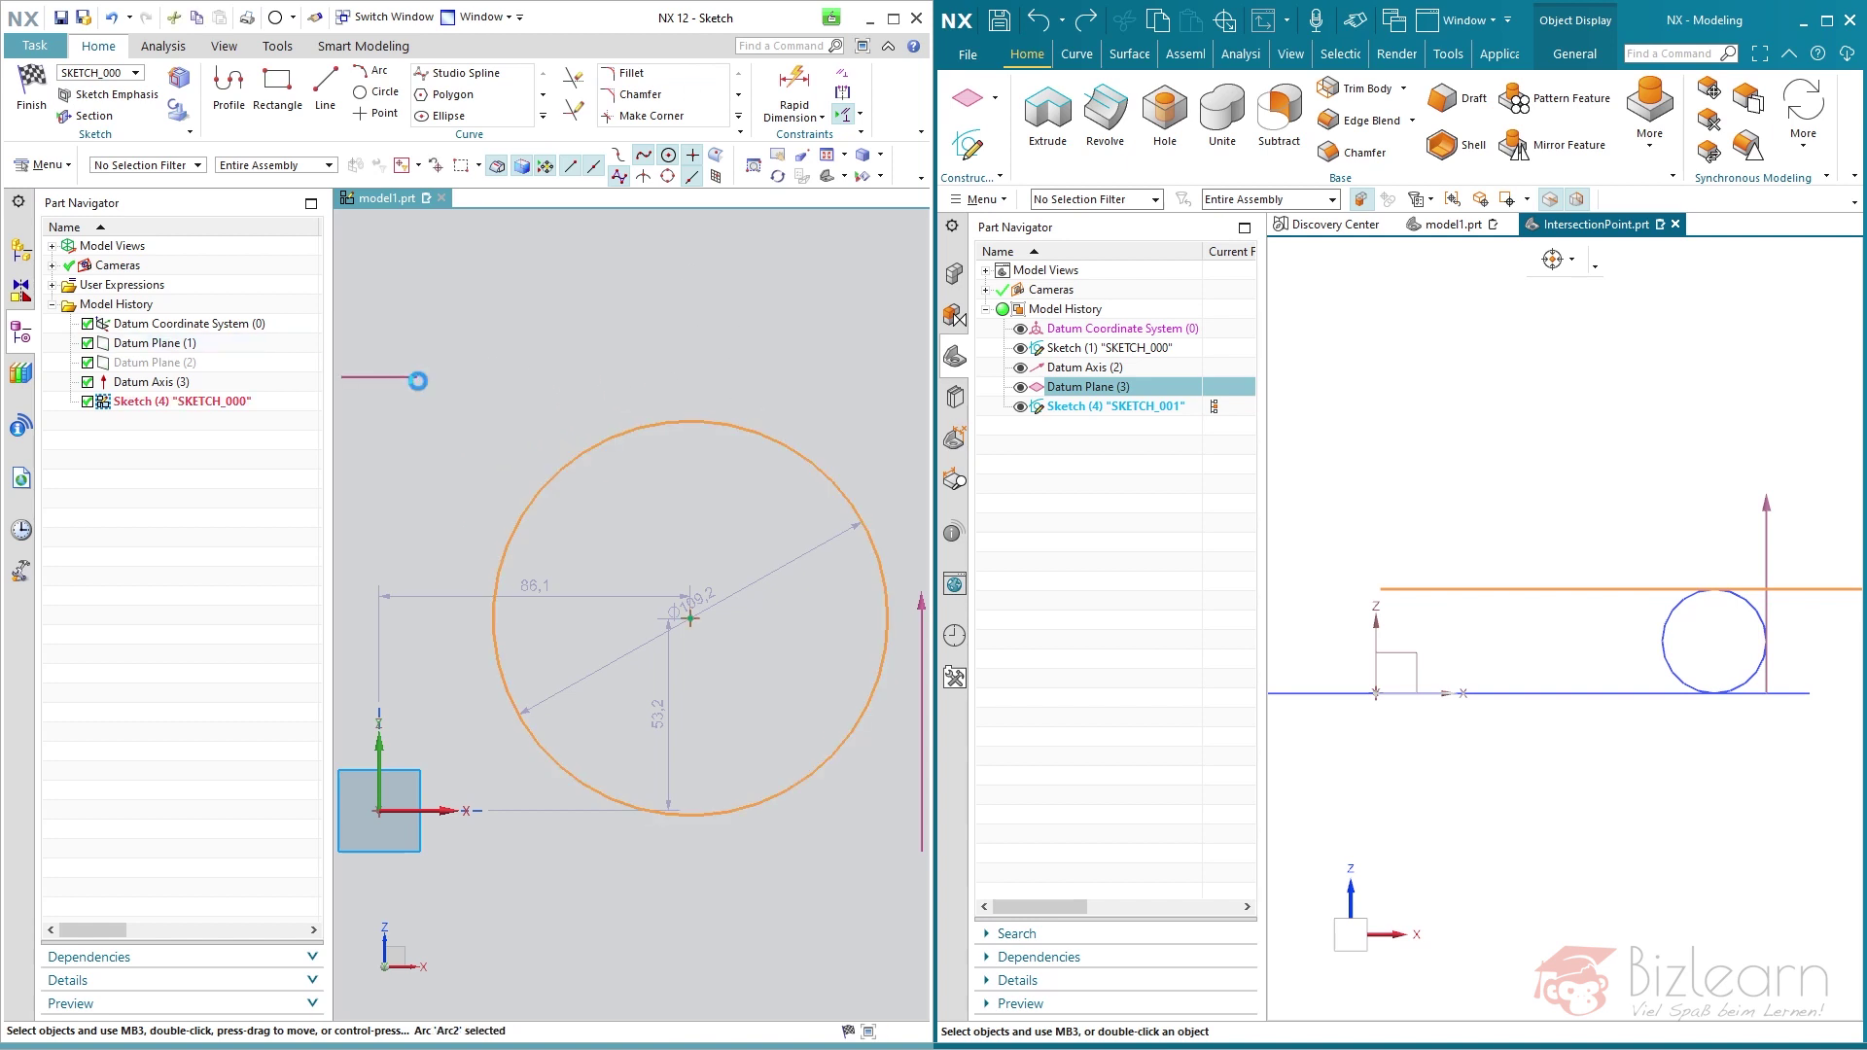
{"action": "left_click", "coordinate": [521, 349]}
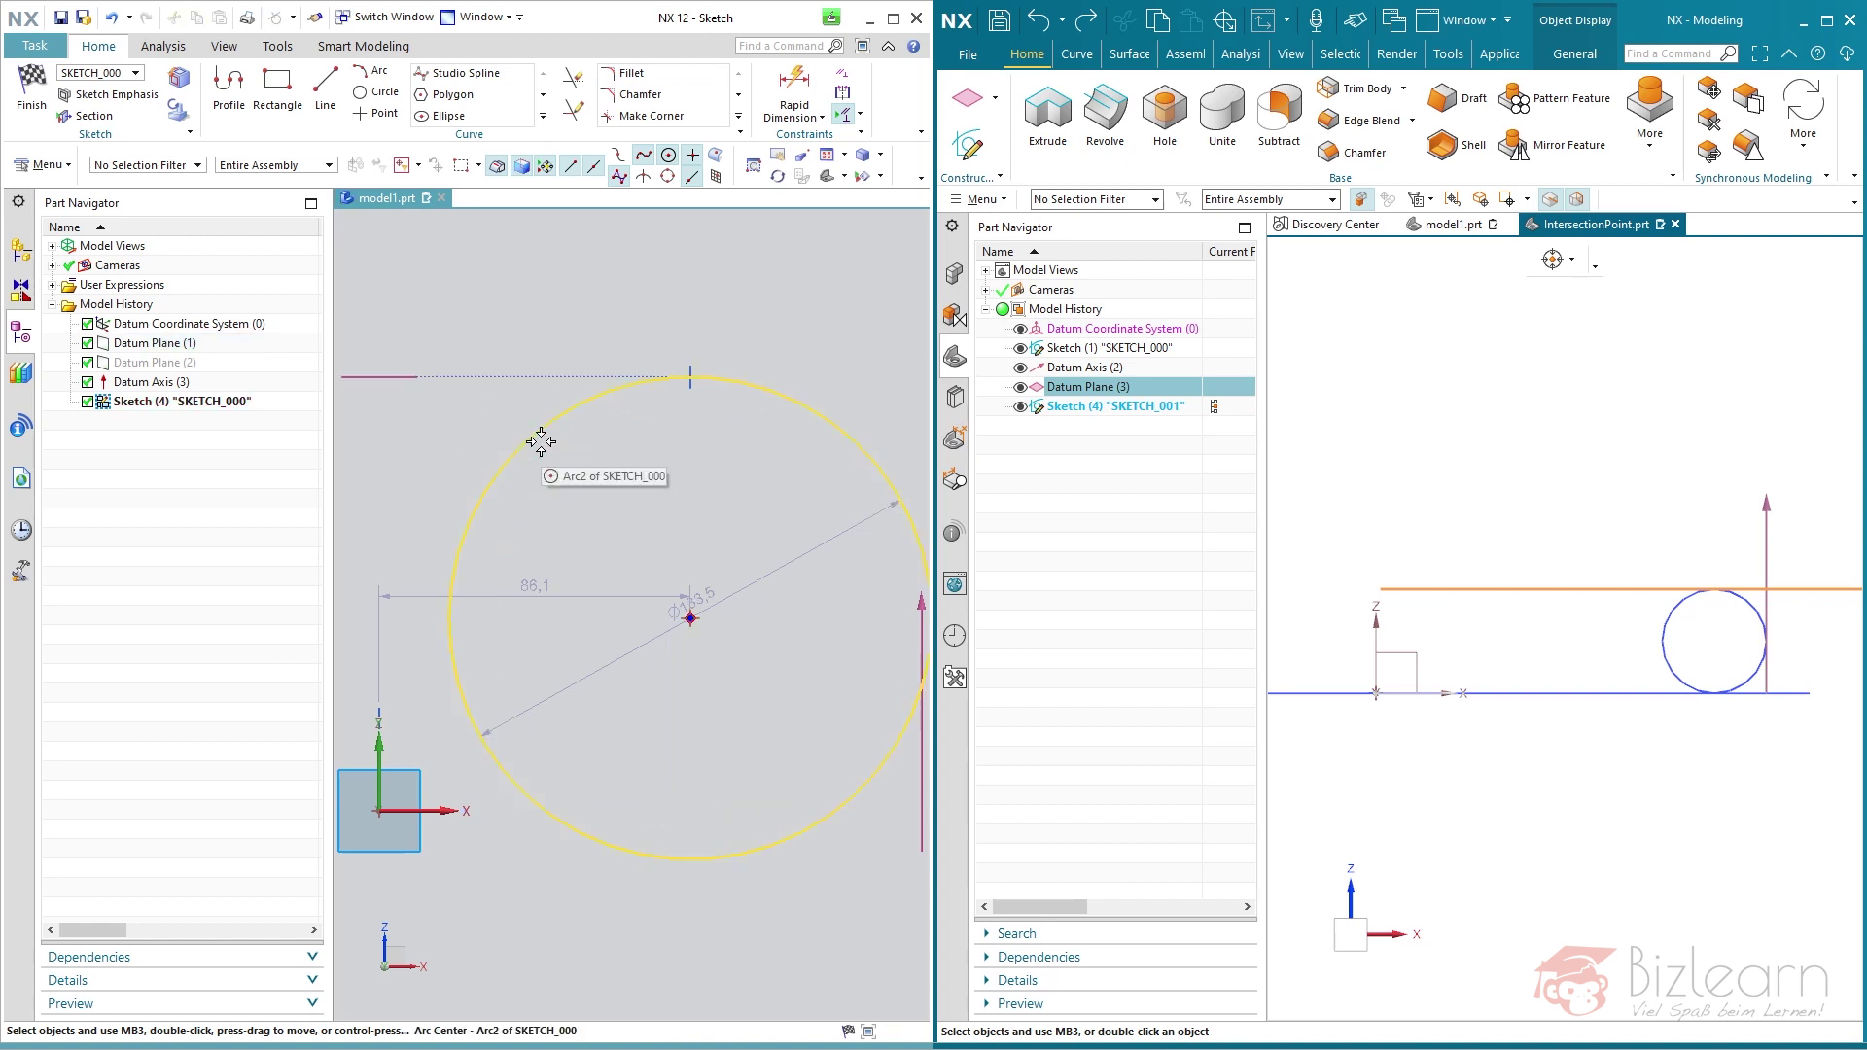
{"action": "left_click", "coordinate": [885, 763]}
{"action": "left_click", "coordinate": [921, 807]}
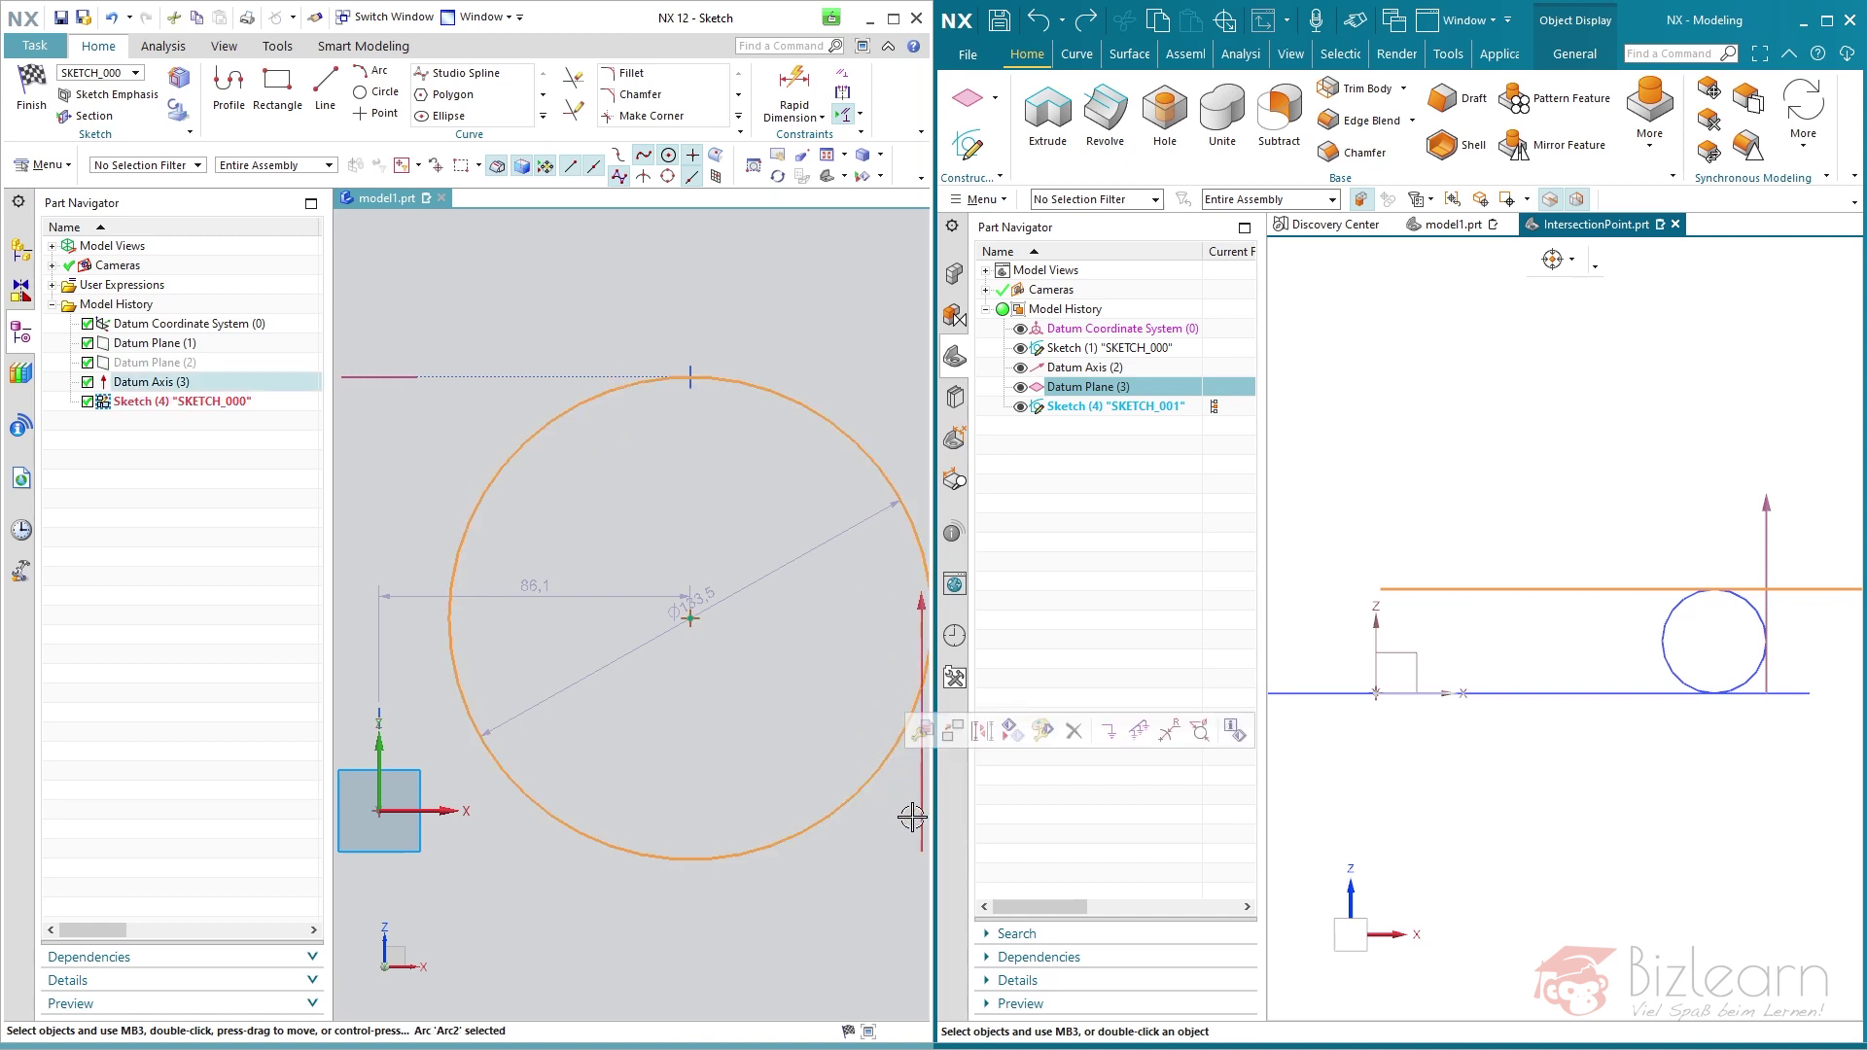
{"action": "left_click", "coordinate": [1026, 784]}
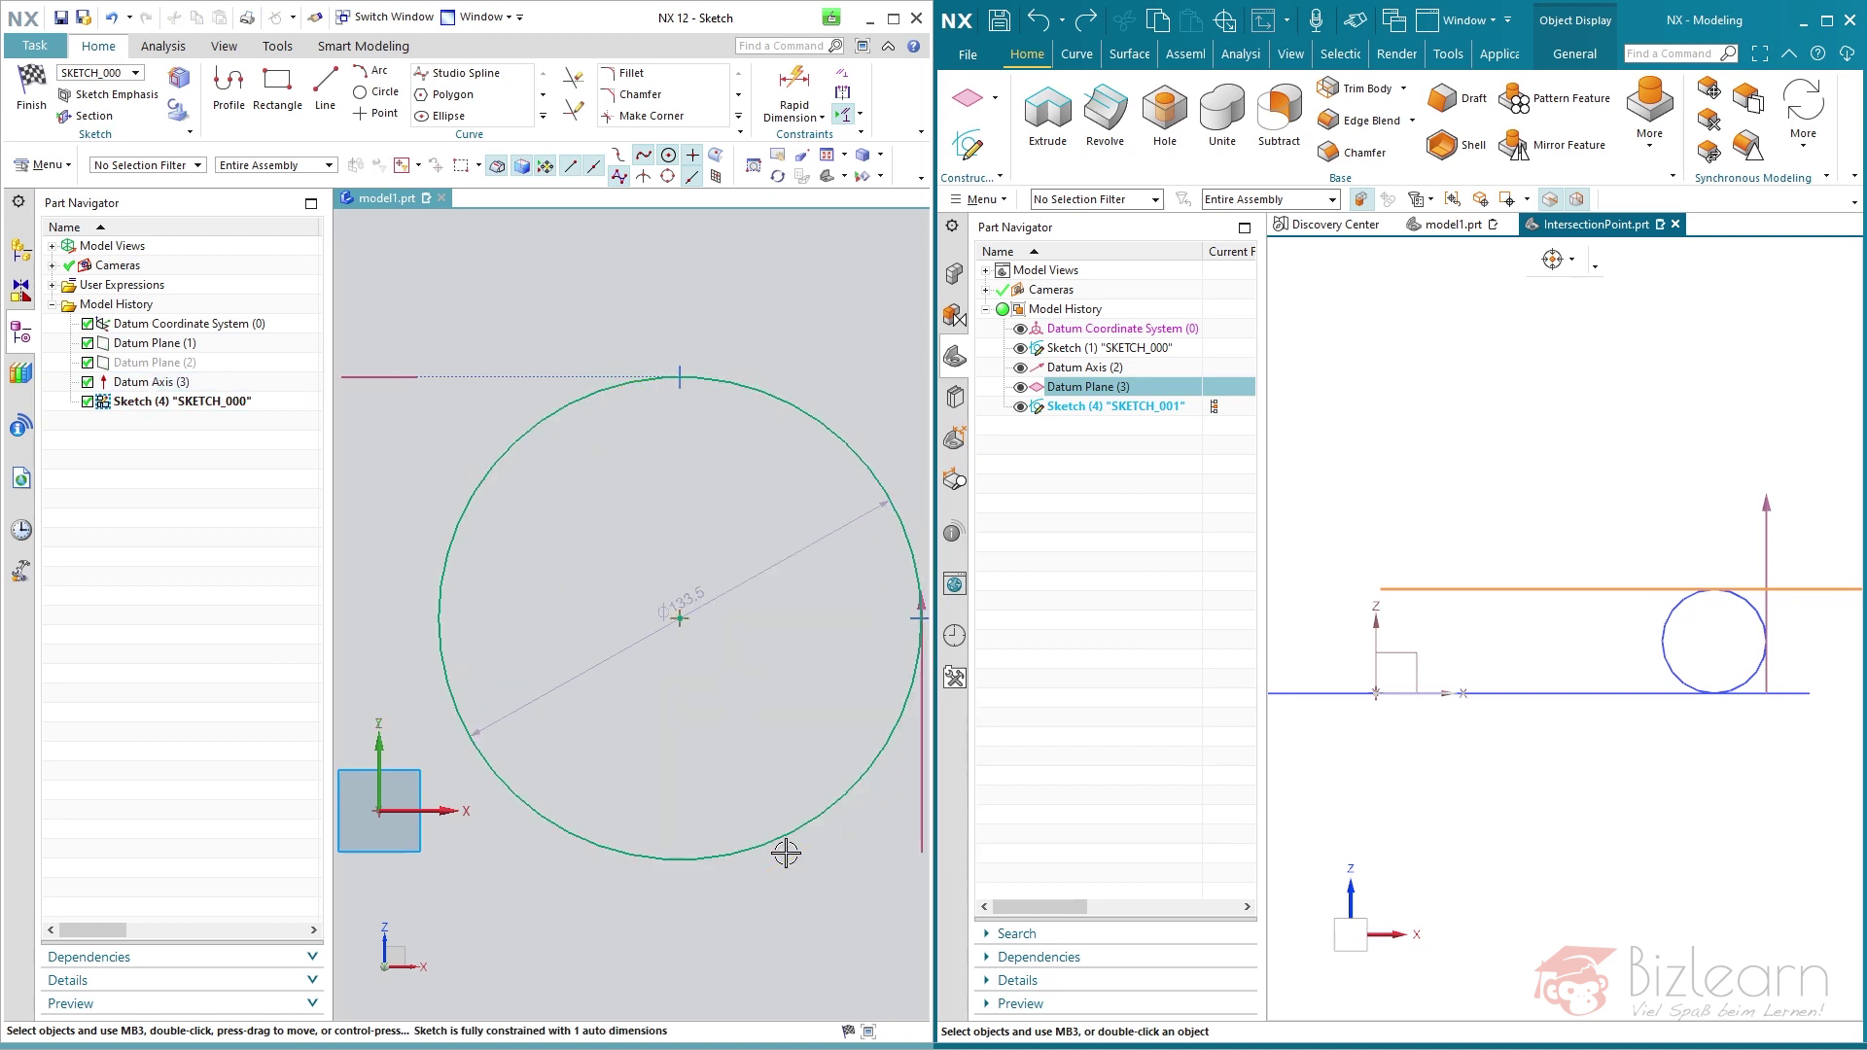
{"action": "left_click", "coordinate": [769, 844]}
{"action": "left_click", "coordinate": [465, 810]}
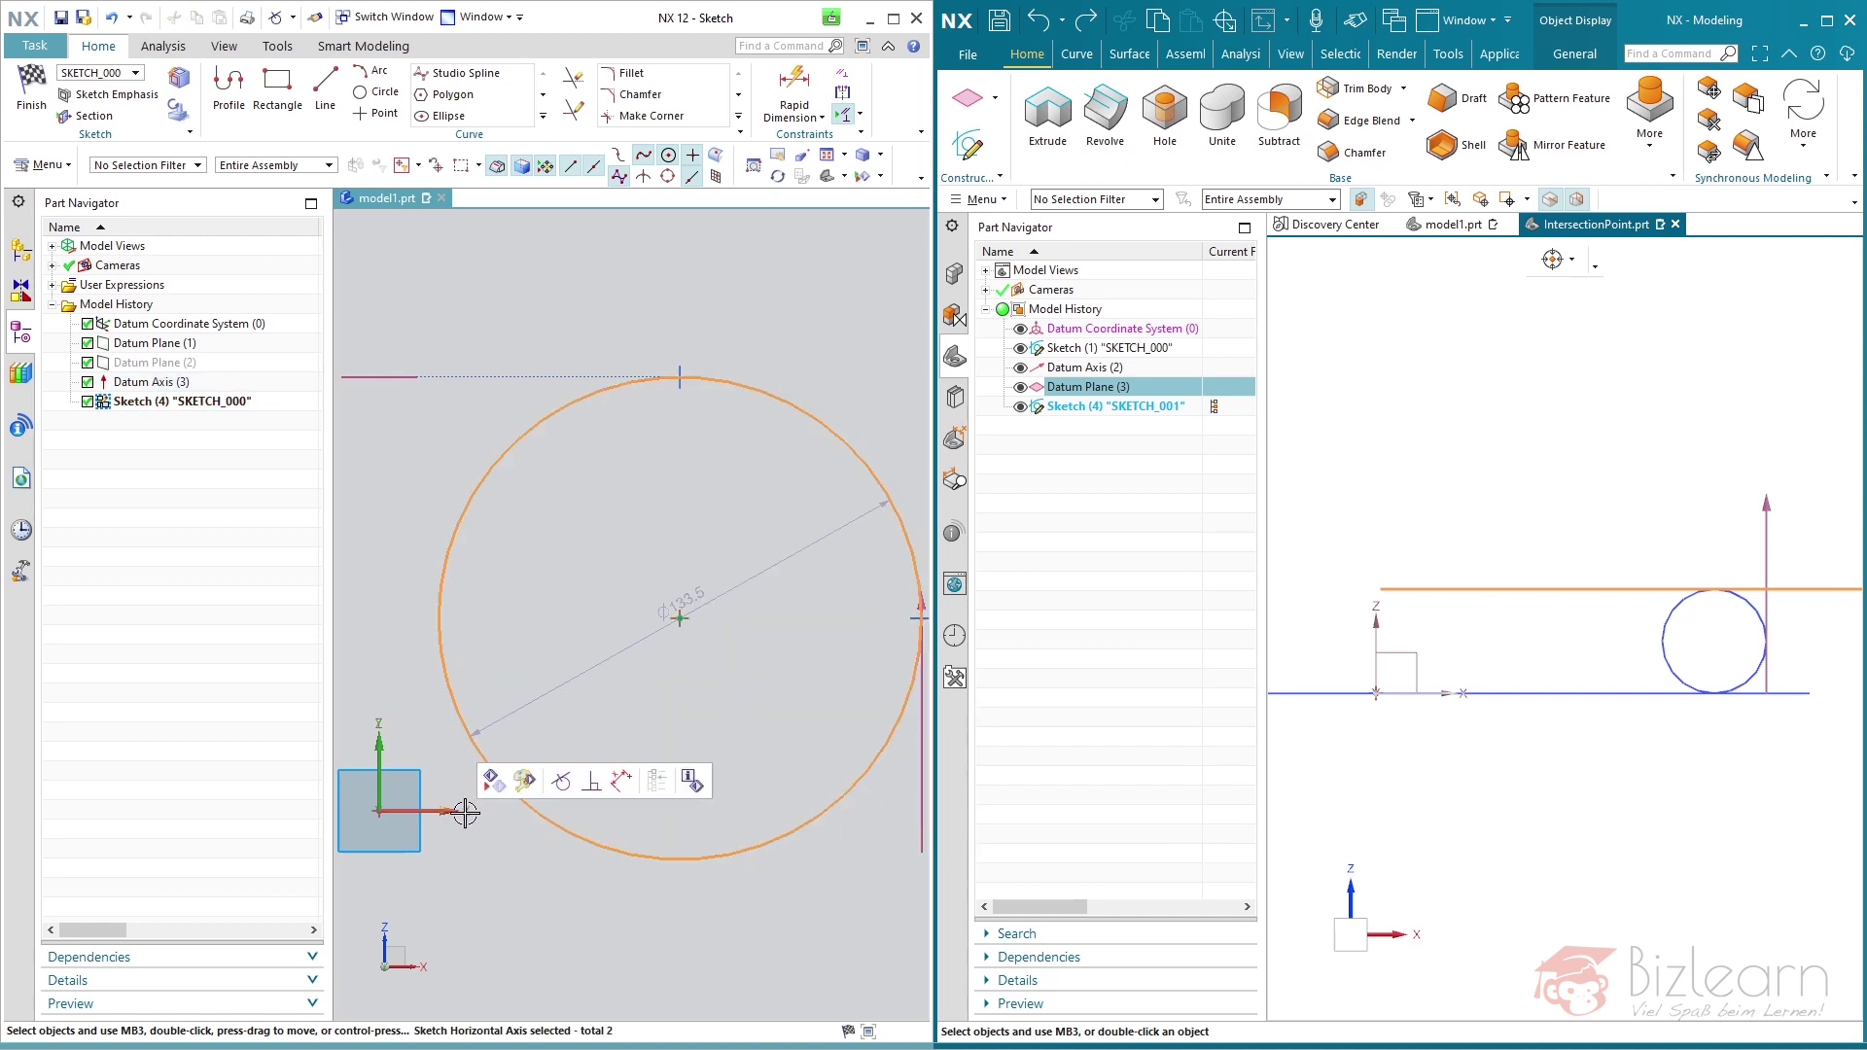
{"action": "left_click", "coordinate": [563, 782]}
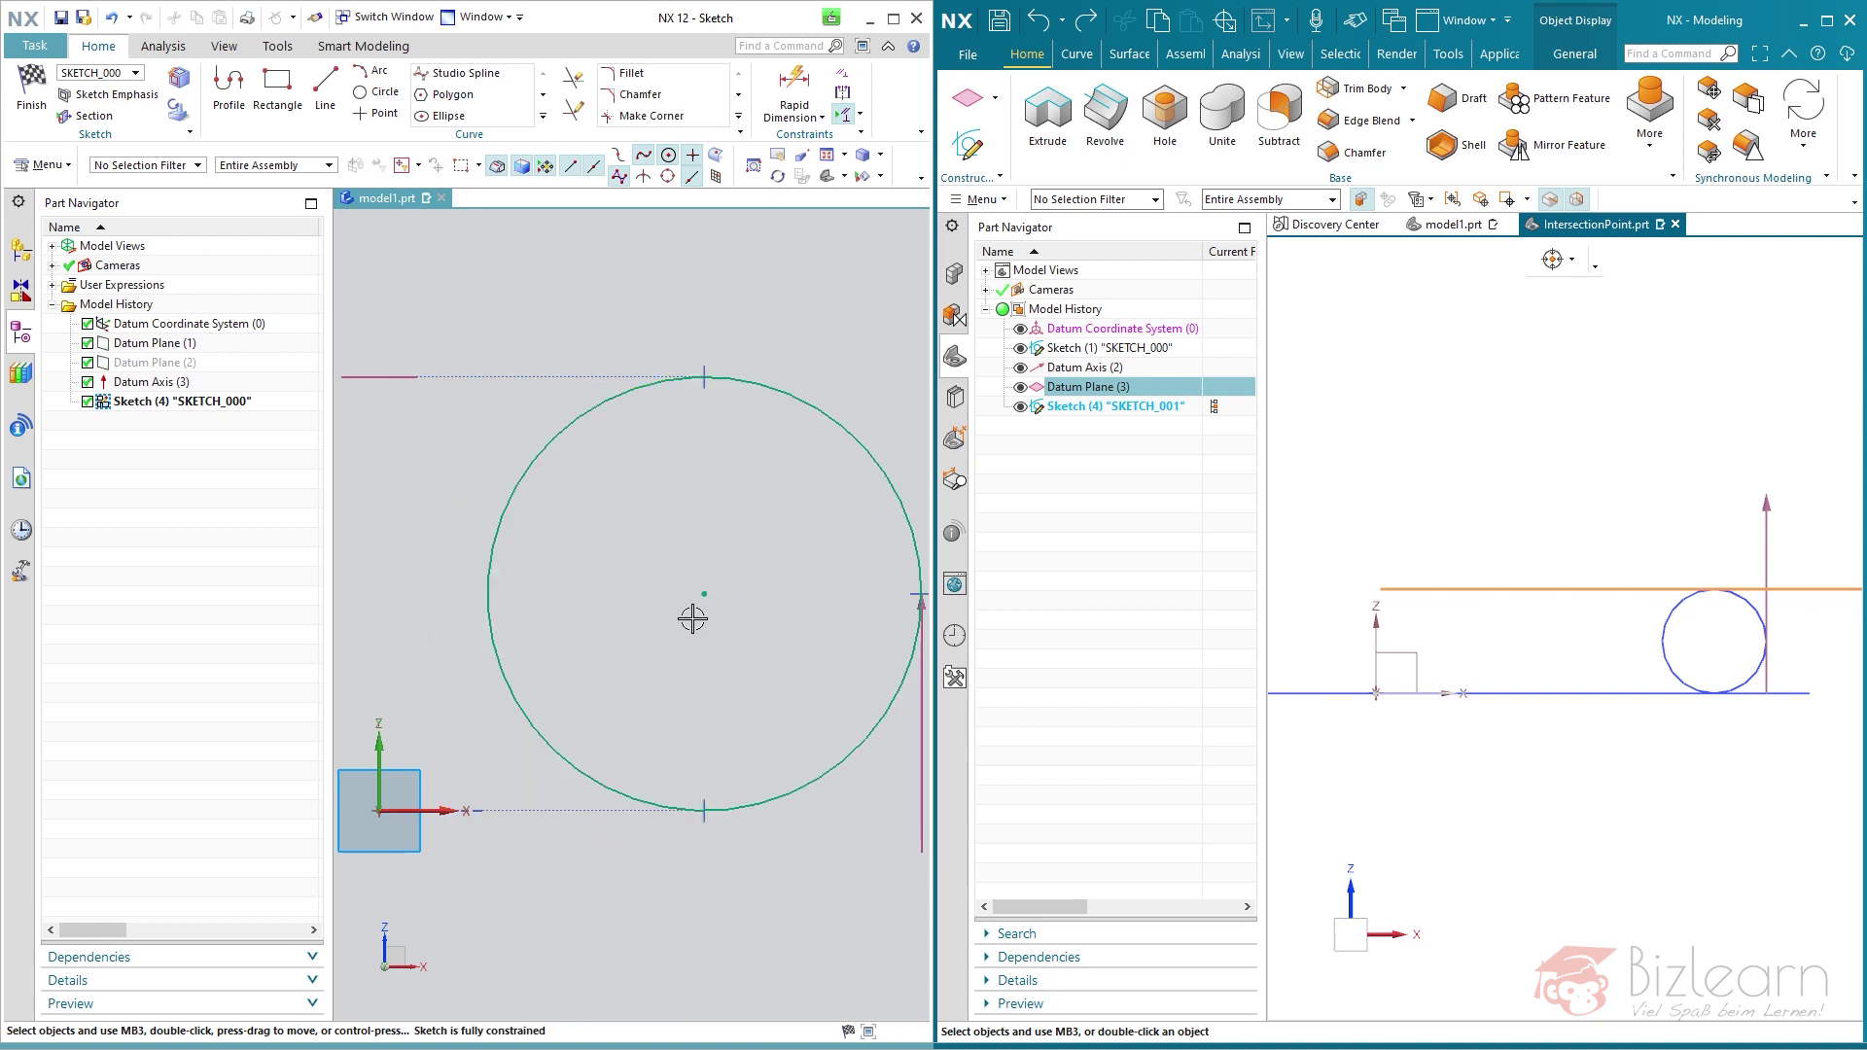
{"action": "right_click", "coordinate": [727, 326]}
{"action": "left_click", "coordinate": [753, 262]}
{"action": "scroll", "coordinate": [669, 306], "scroll_direction": "down", "scroll_amount": 3}
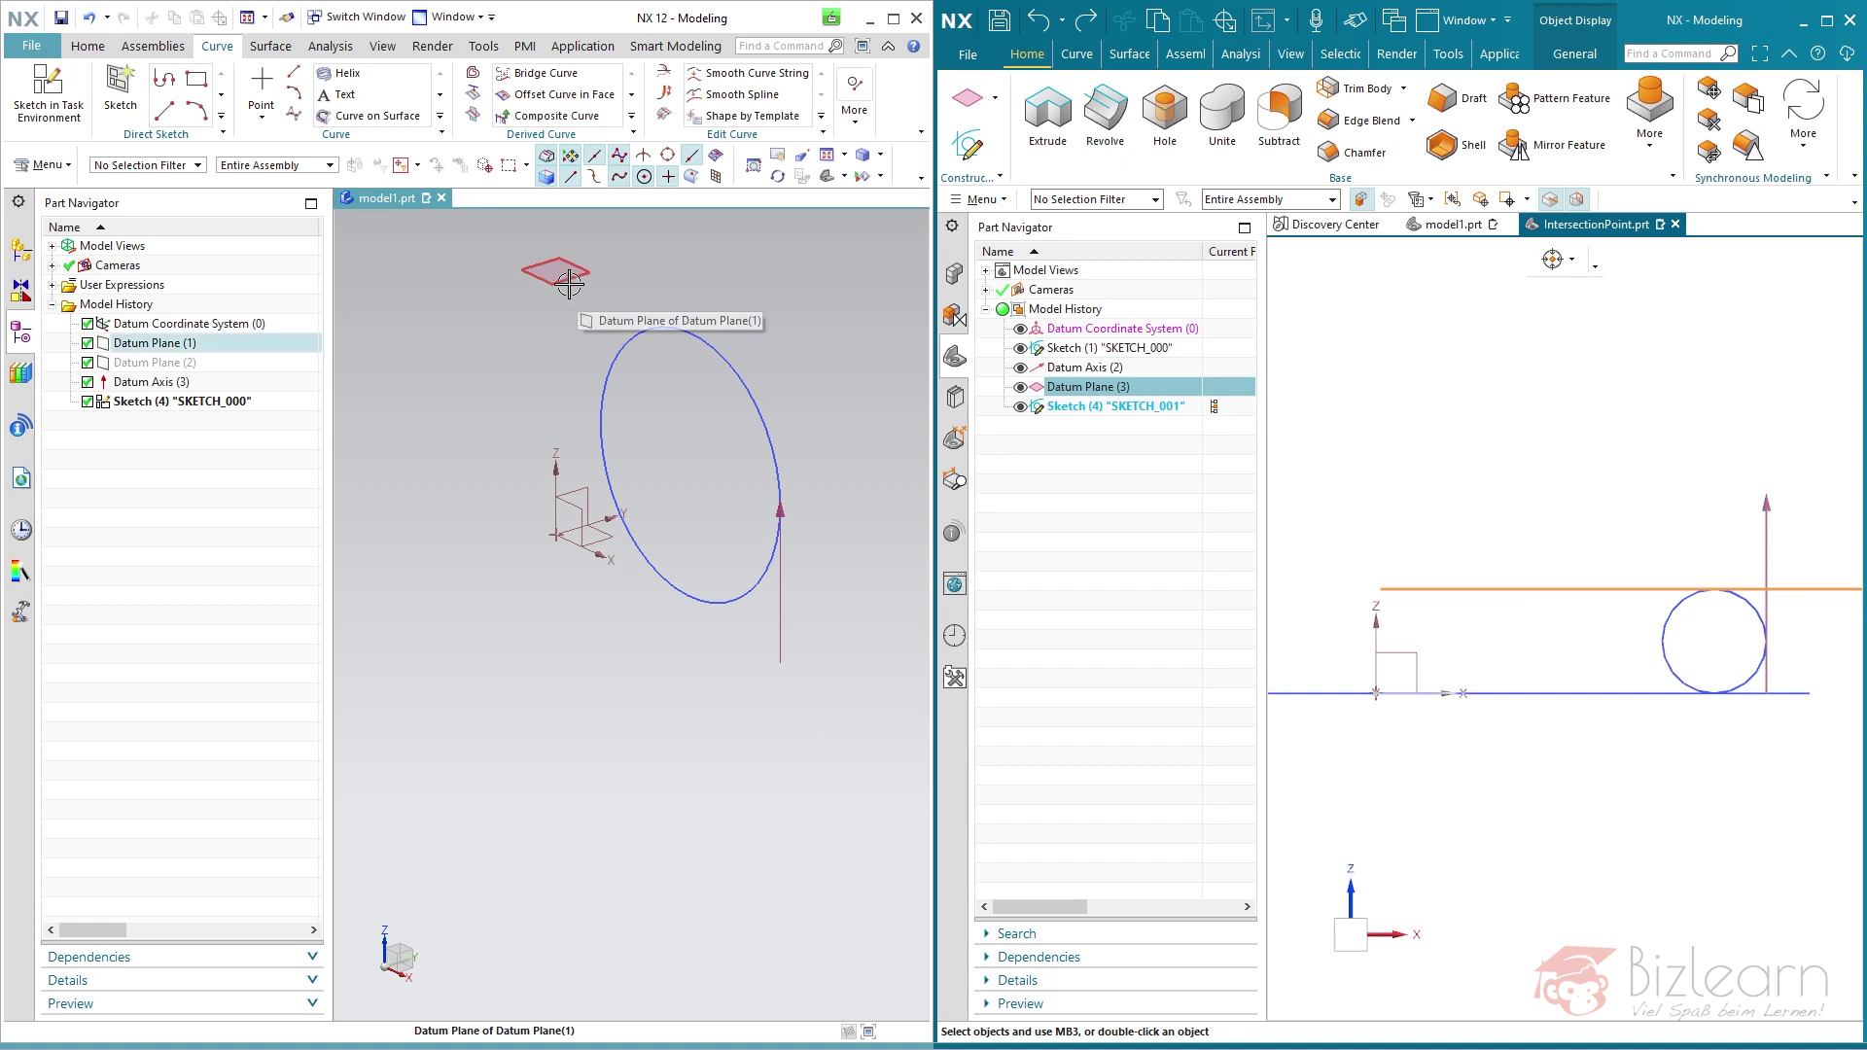
Step: Apply the Datum Plane (1) edit and close the conflicting-constraints update warning
{"action": "double_click", "coordinate": [226, 346]}
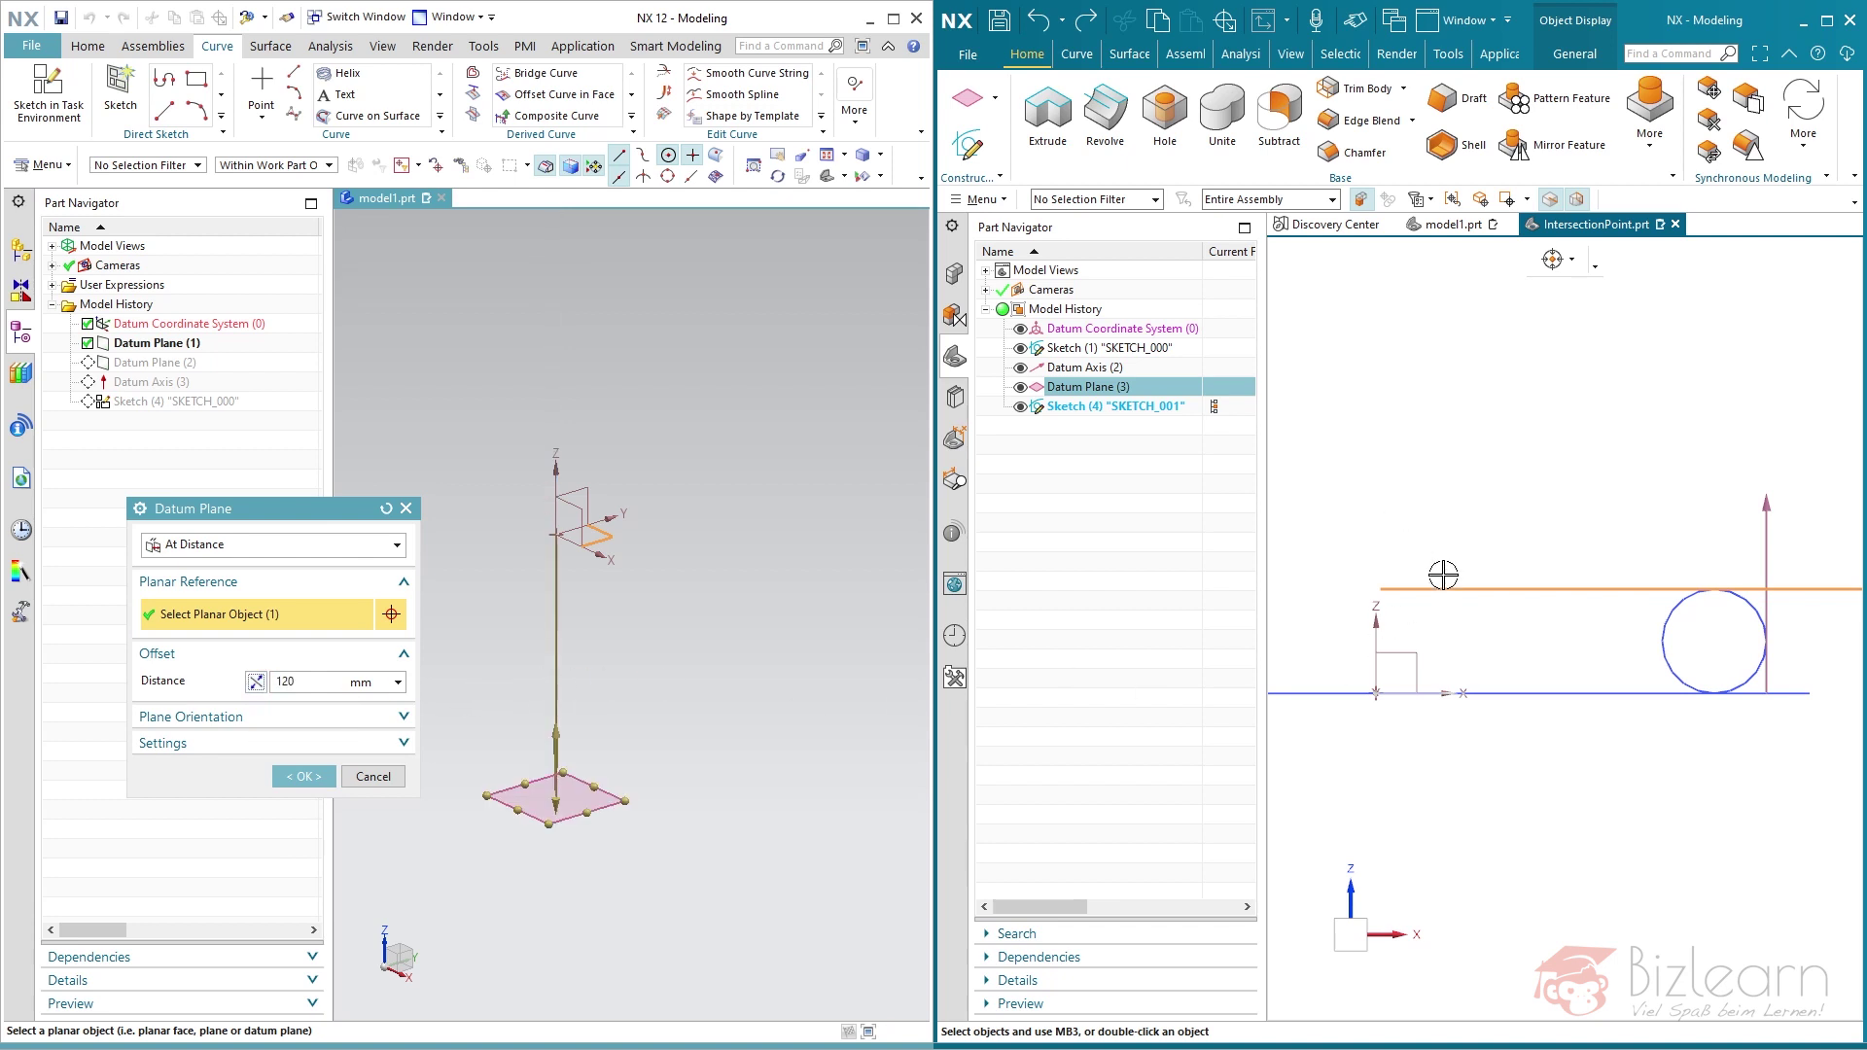
{"action": "middle_click", "coordinate": [667, 385]}
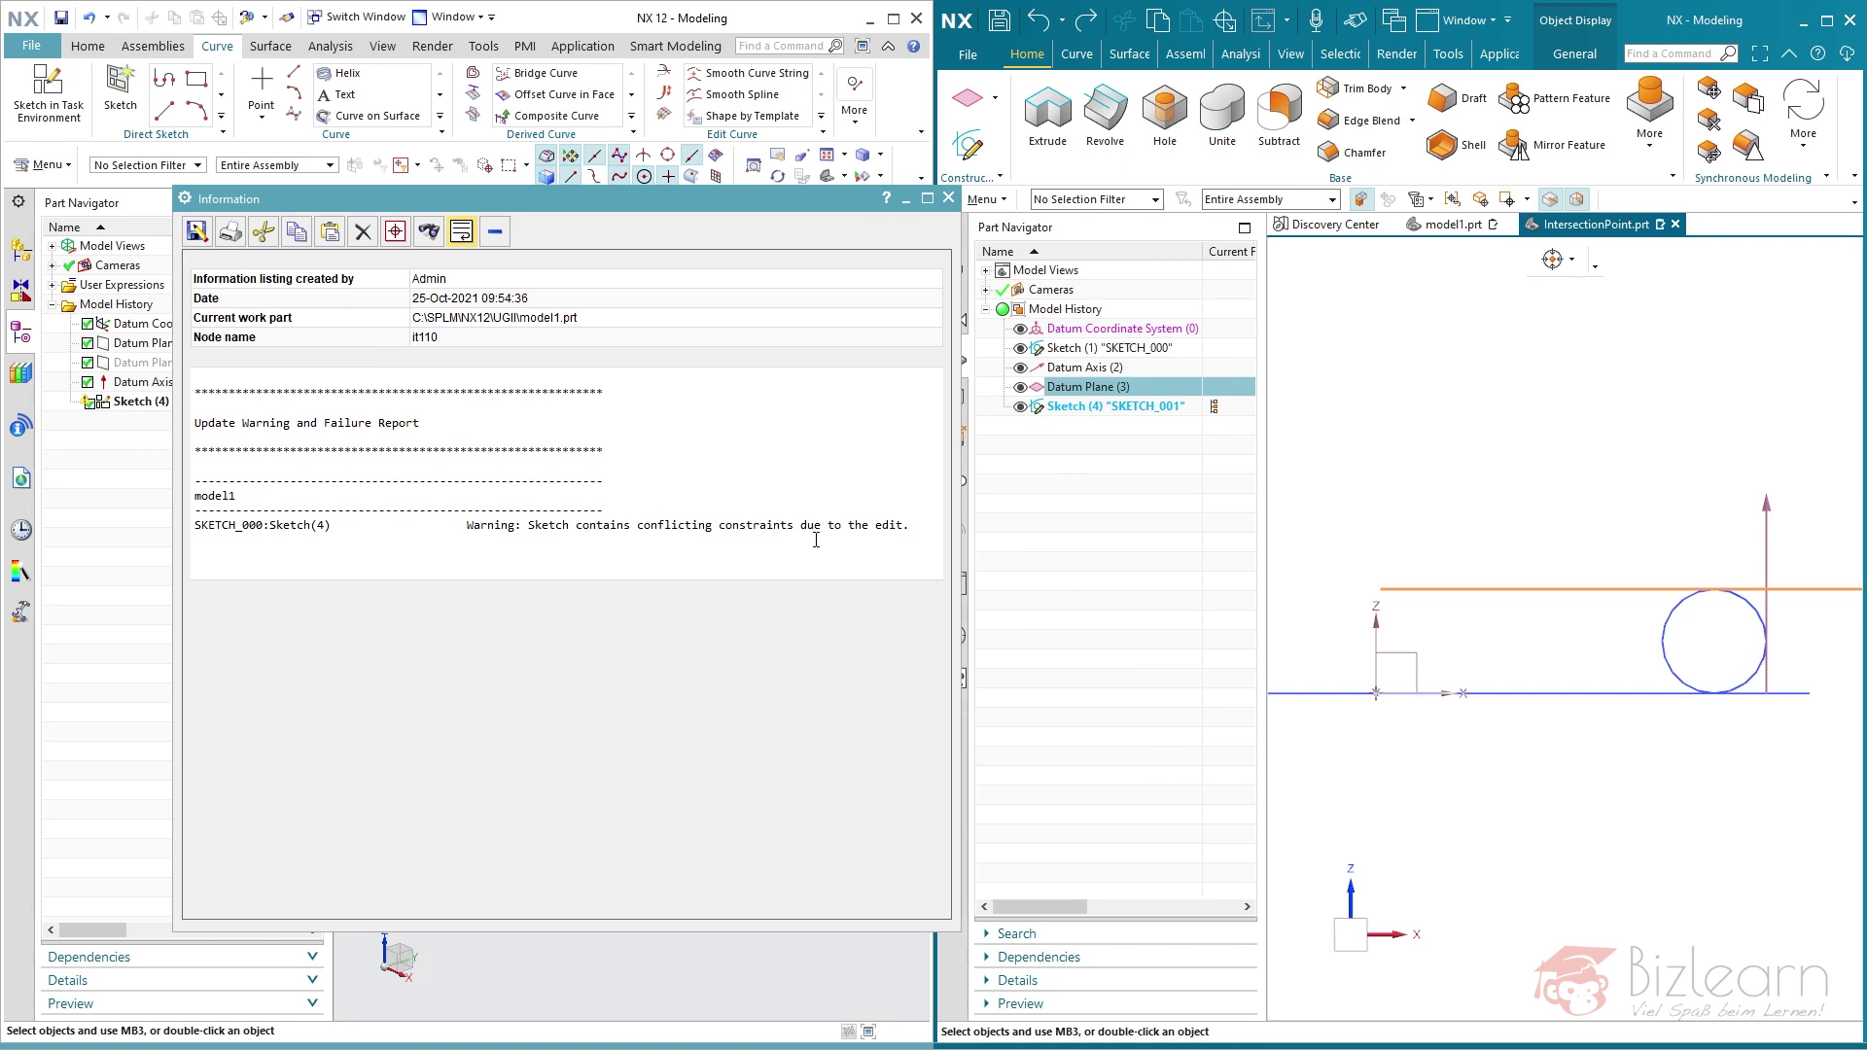
{"action": "left_click", "coordinate": [949, 197]}
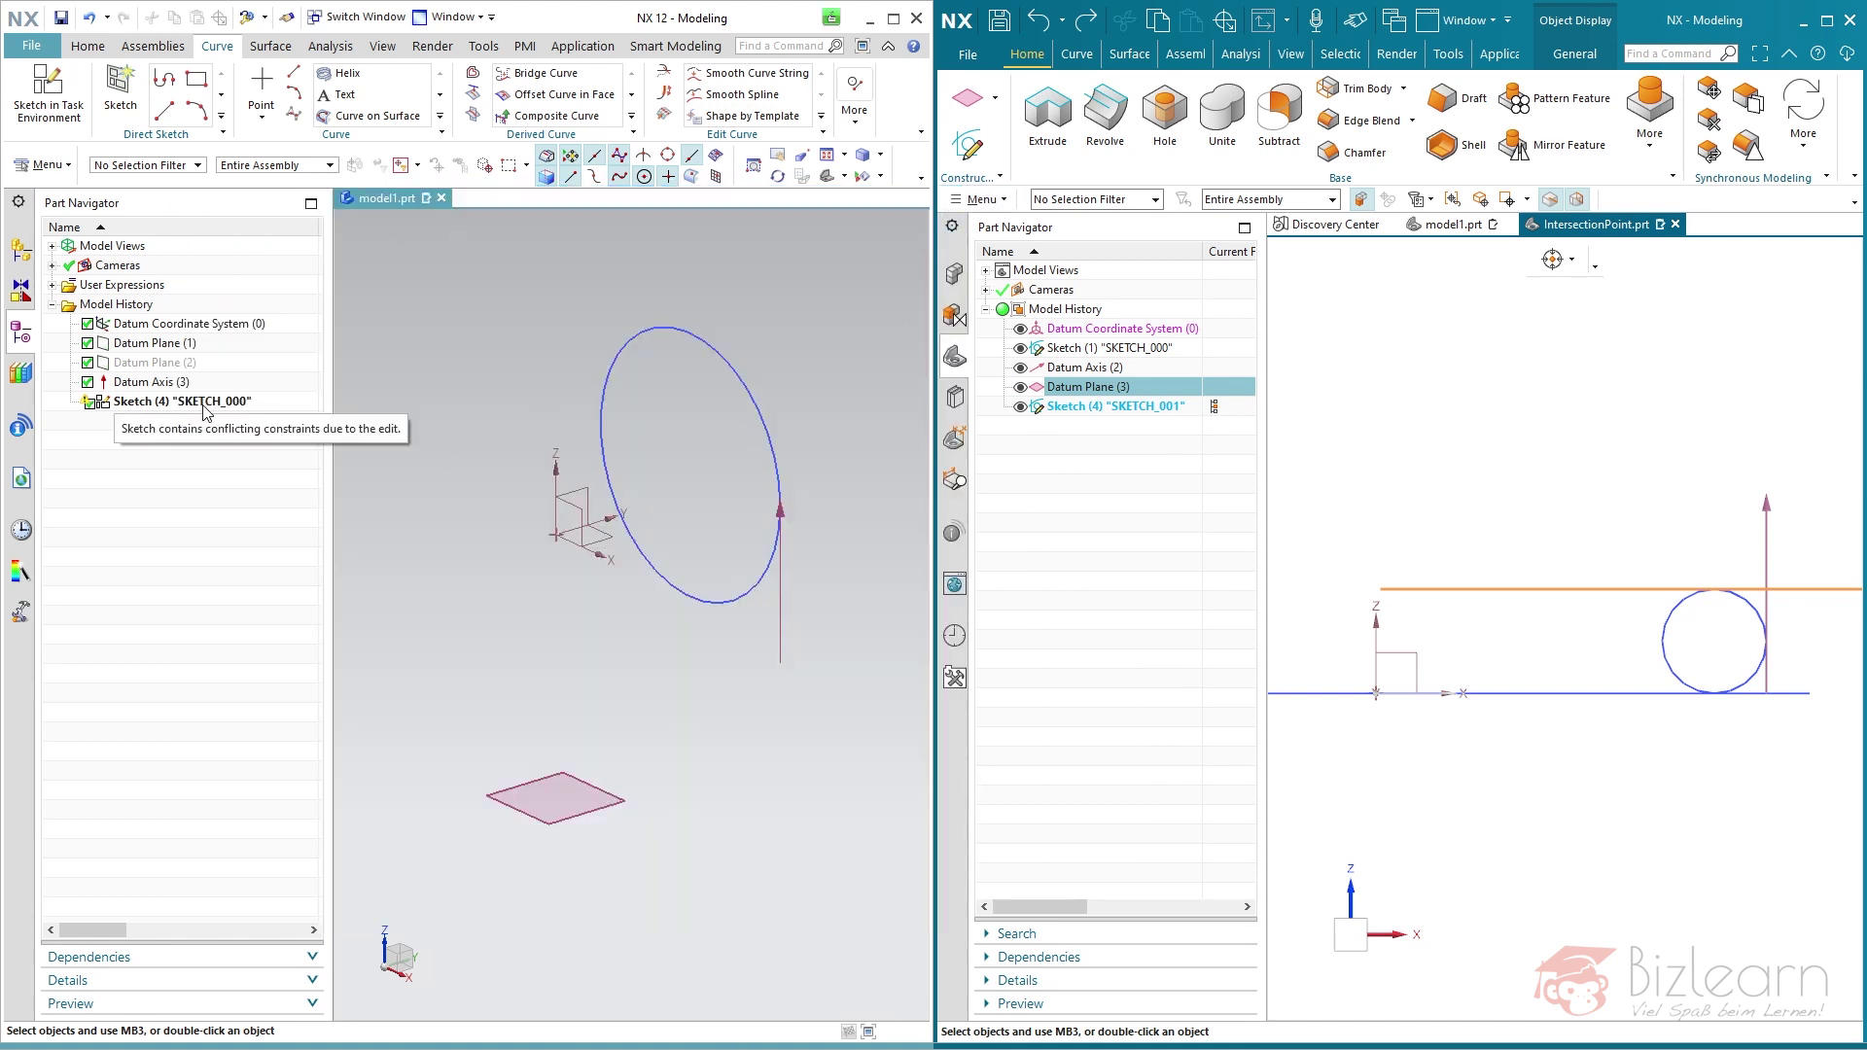
Step: Undo, then reverse Datum Plane (1)'s offset and normal again and dismiss the conflict warning
{"action": "left_click", "coordinate": [88, 18]}
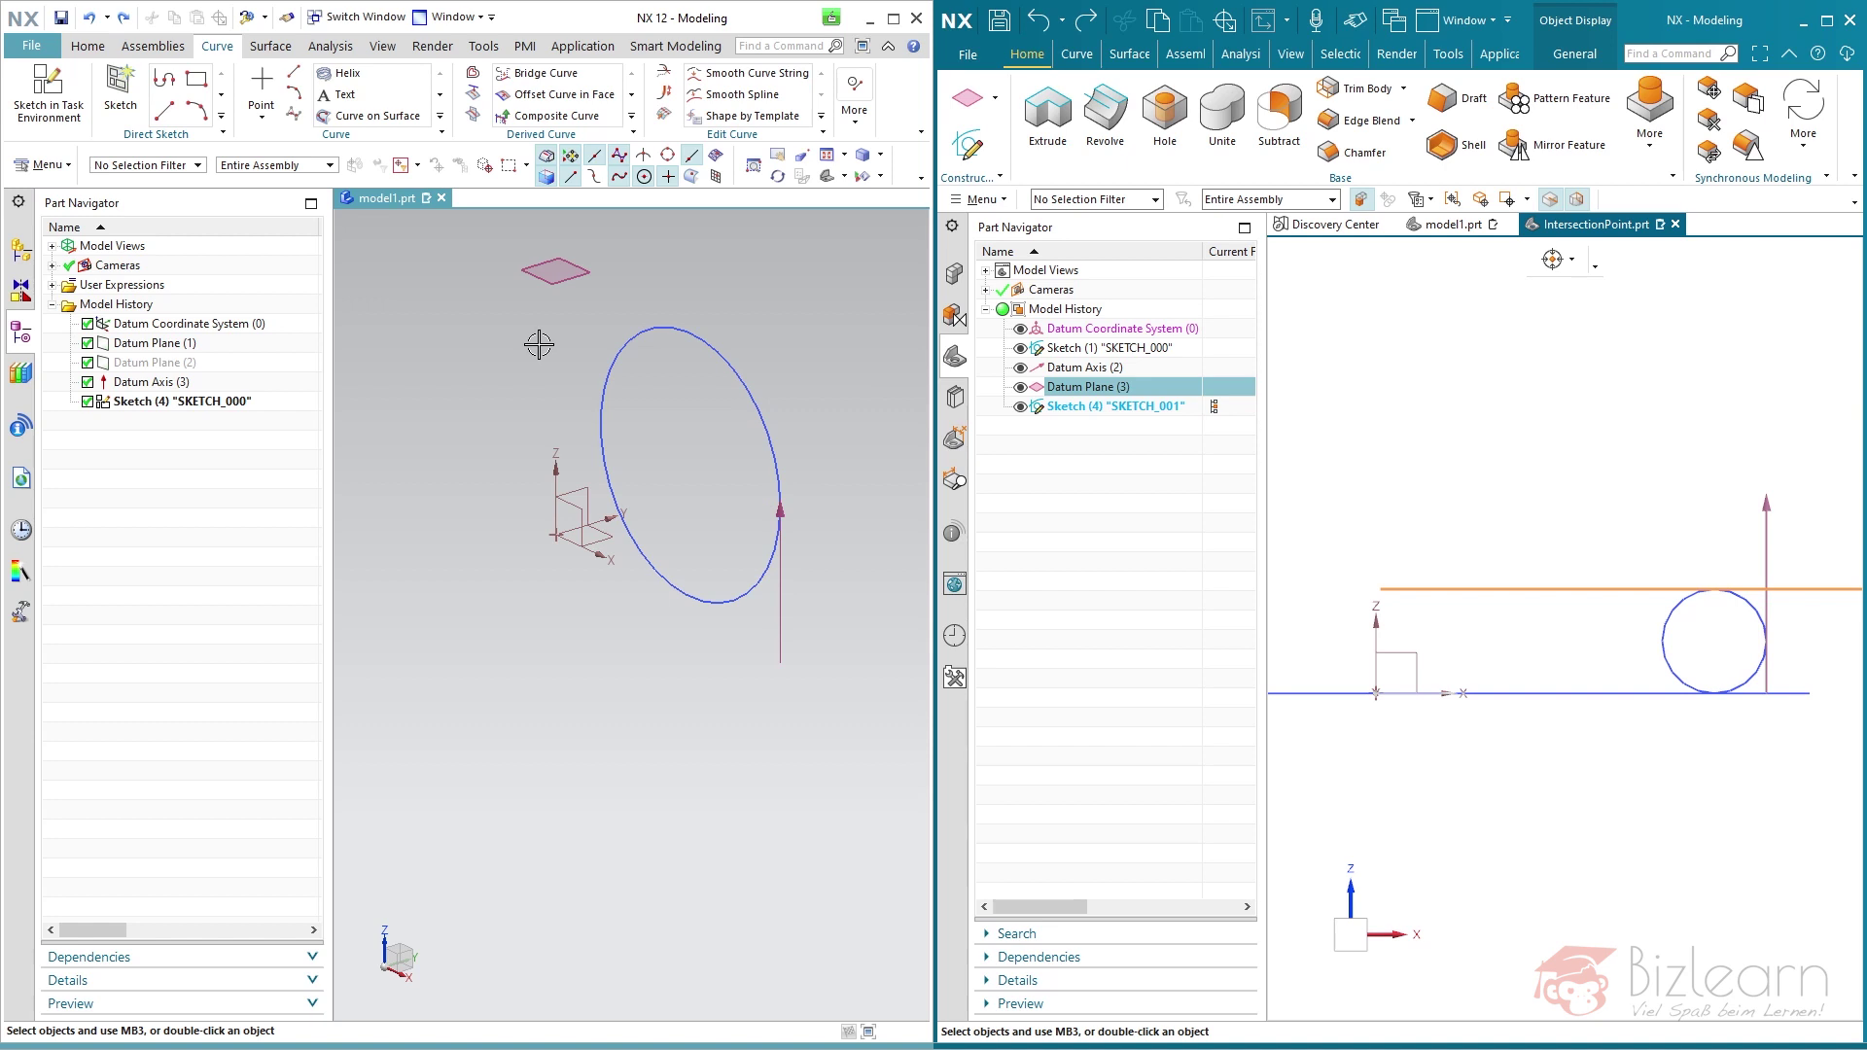
{"action": "double_click", "coordinate": [156, 348]}
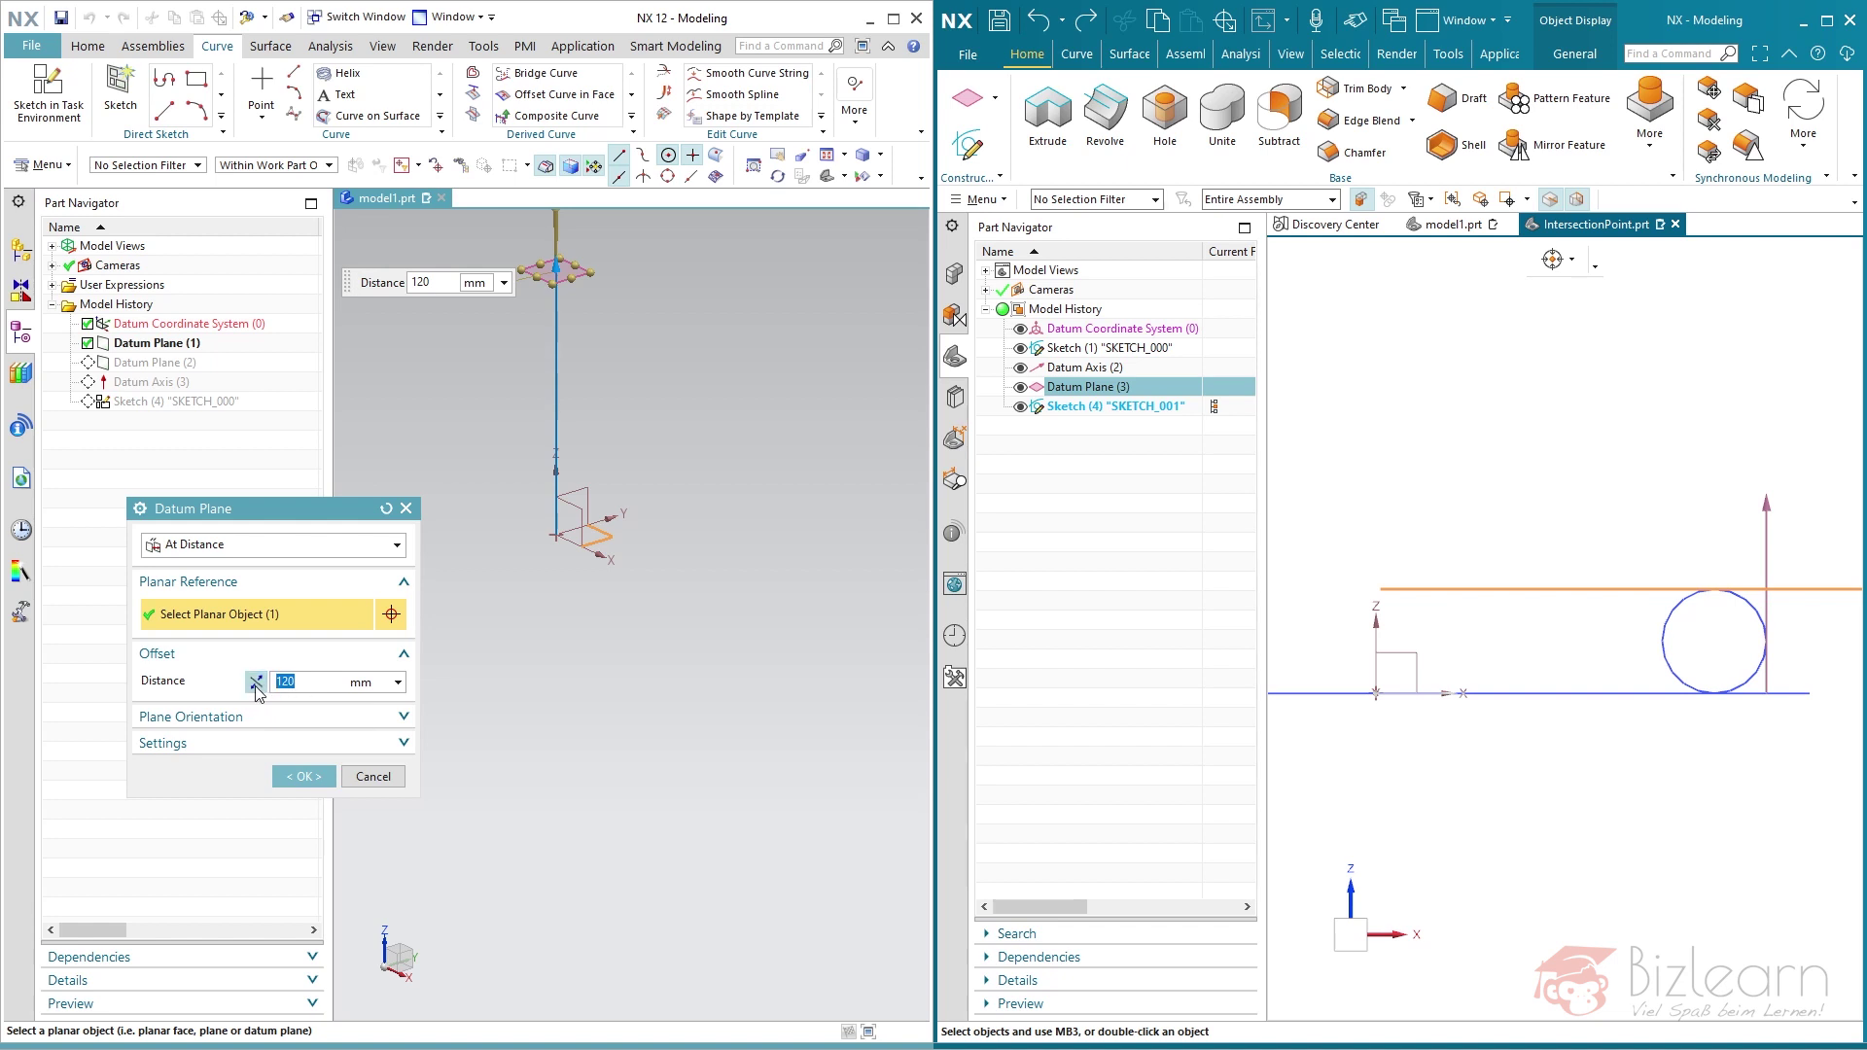
{"action": "left_click", "coordinate": [255, 684]}
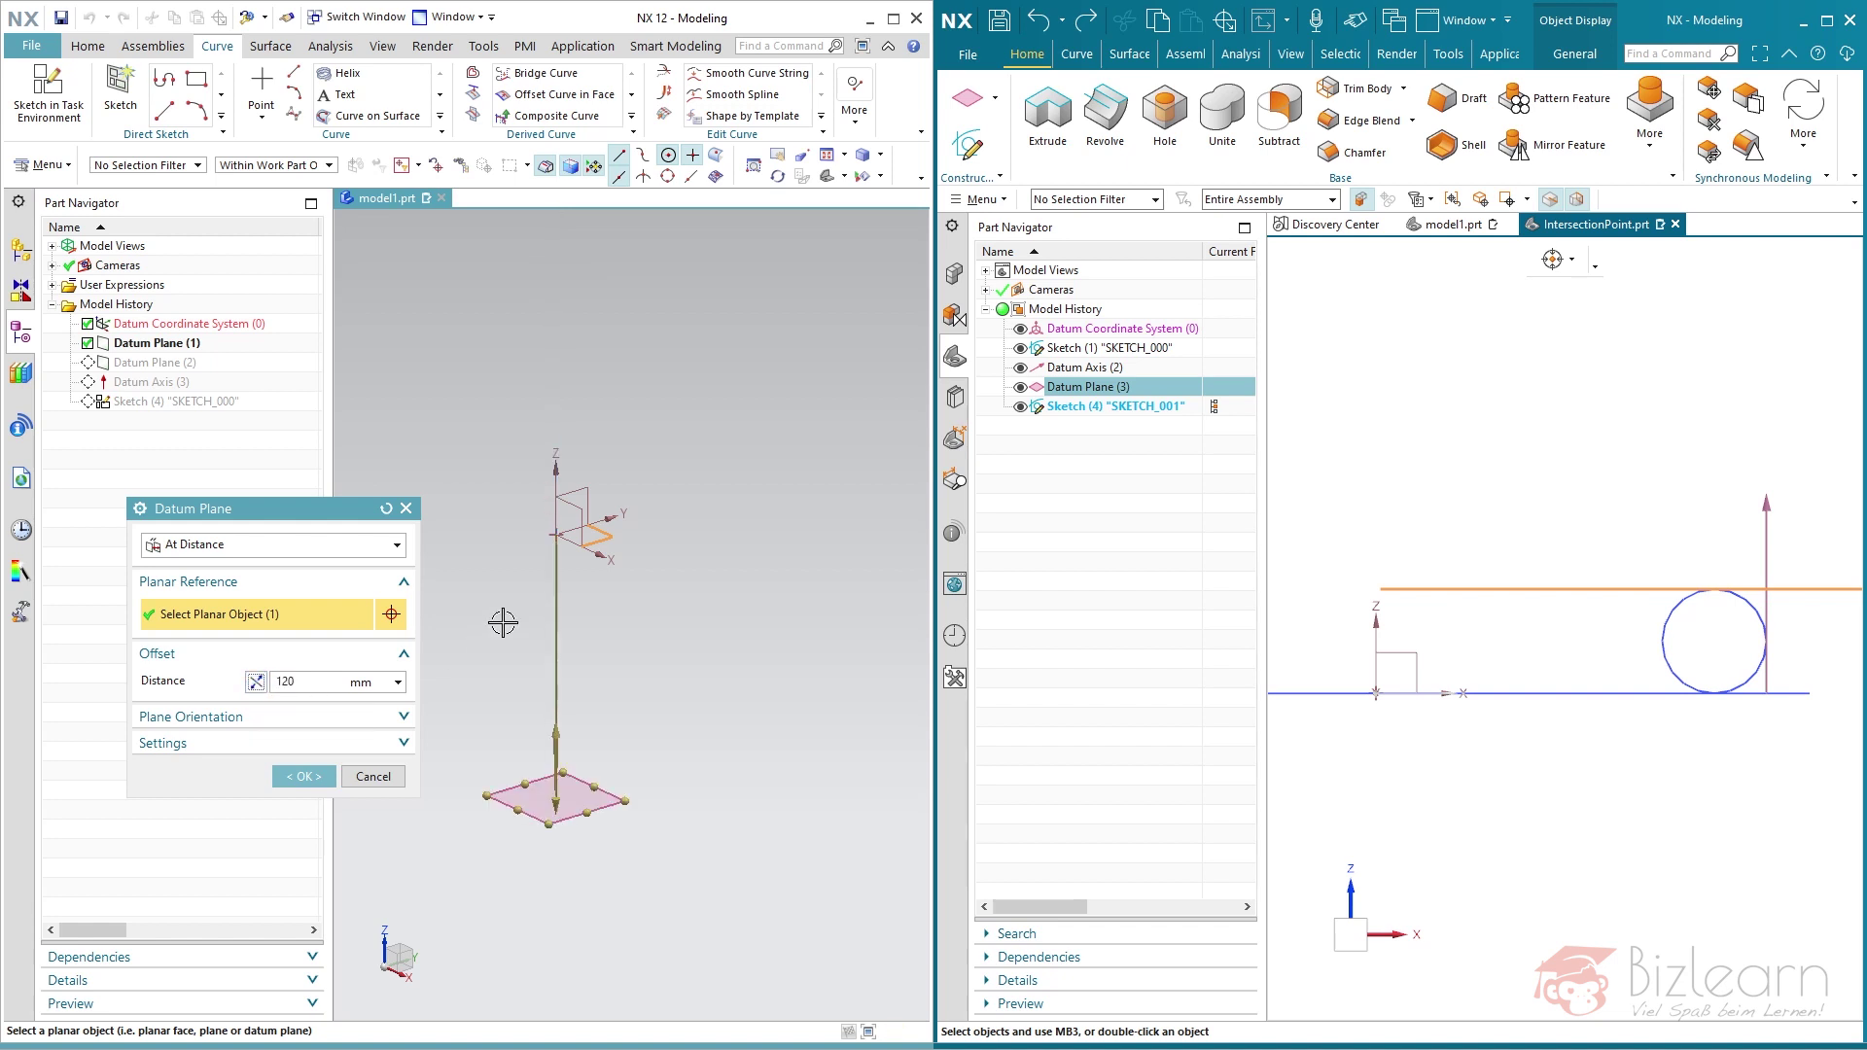
{"action": "double_click", "coordinate": [556, 739]}
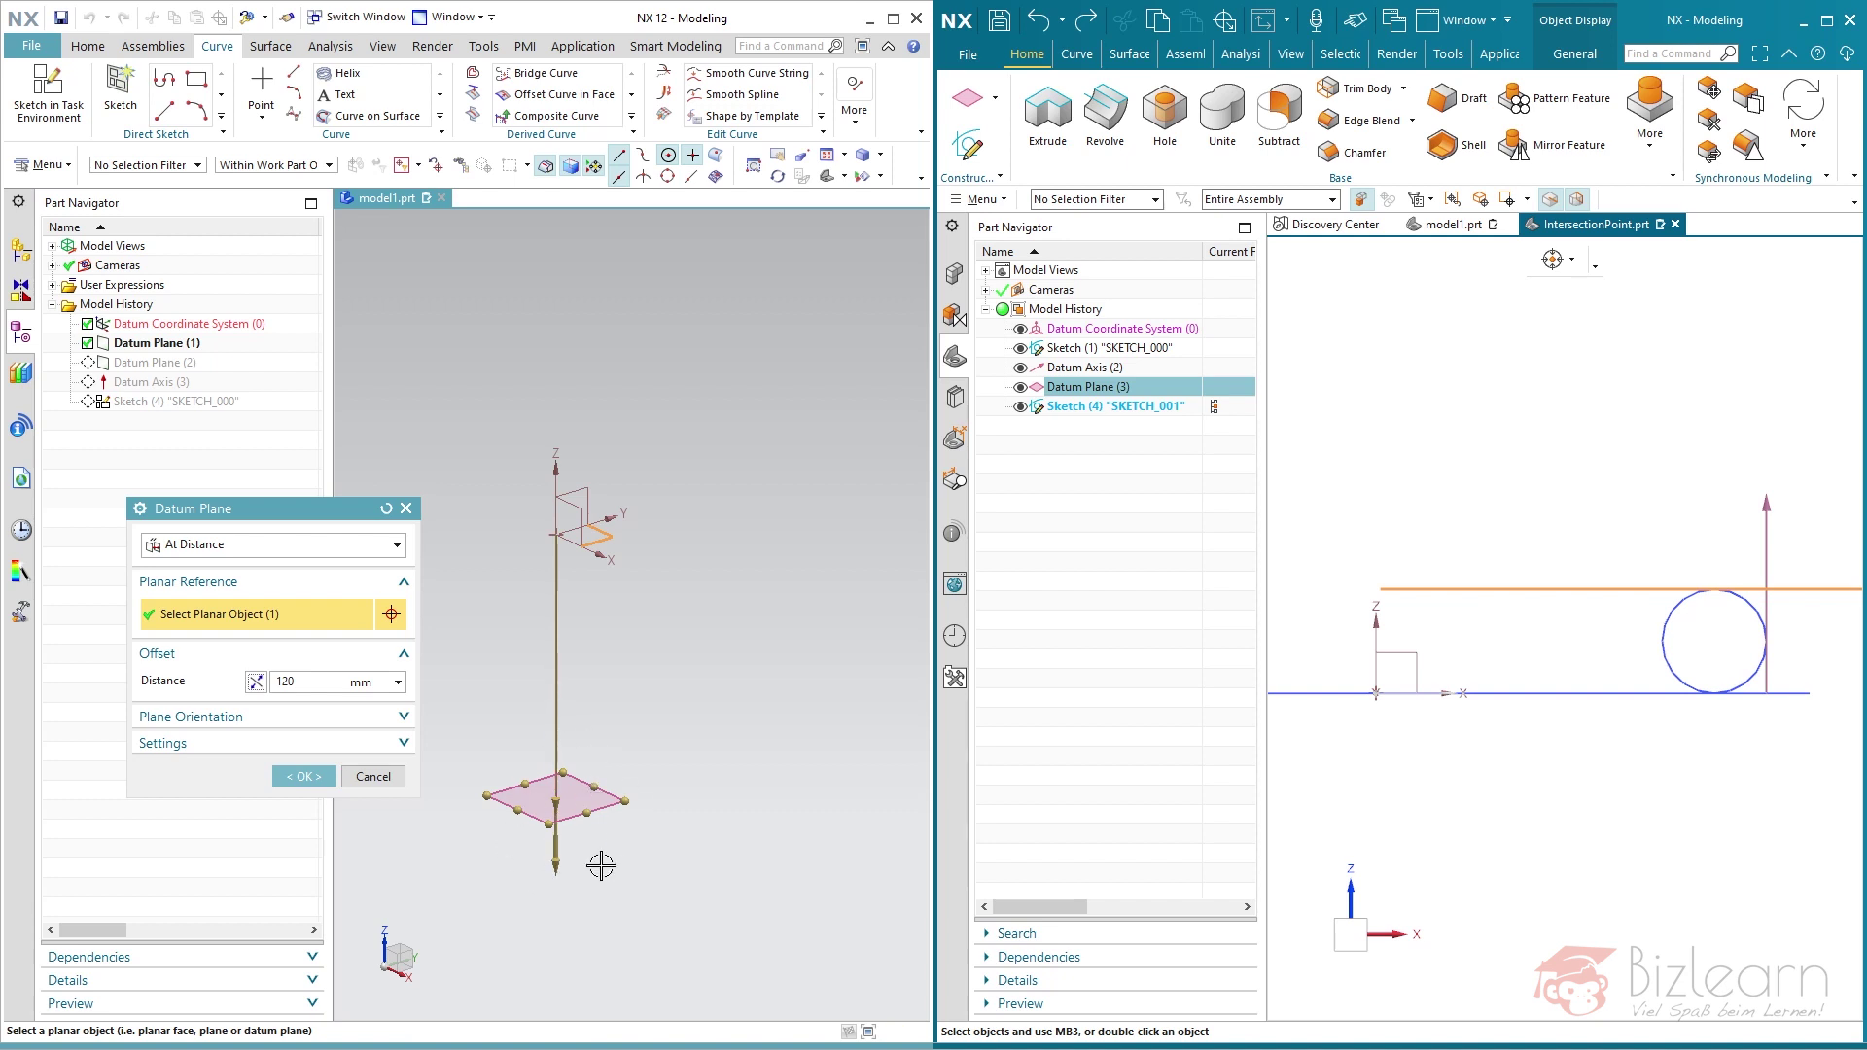
{"action": "middle_click", "coordinate": [710, 725]}
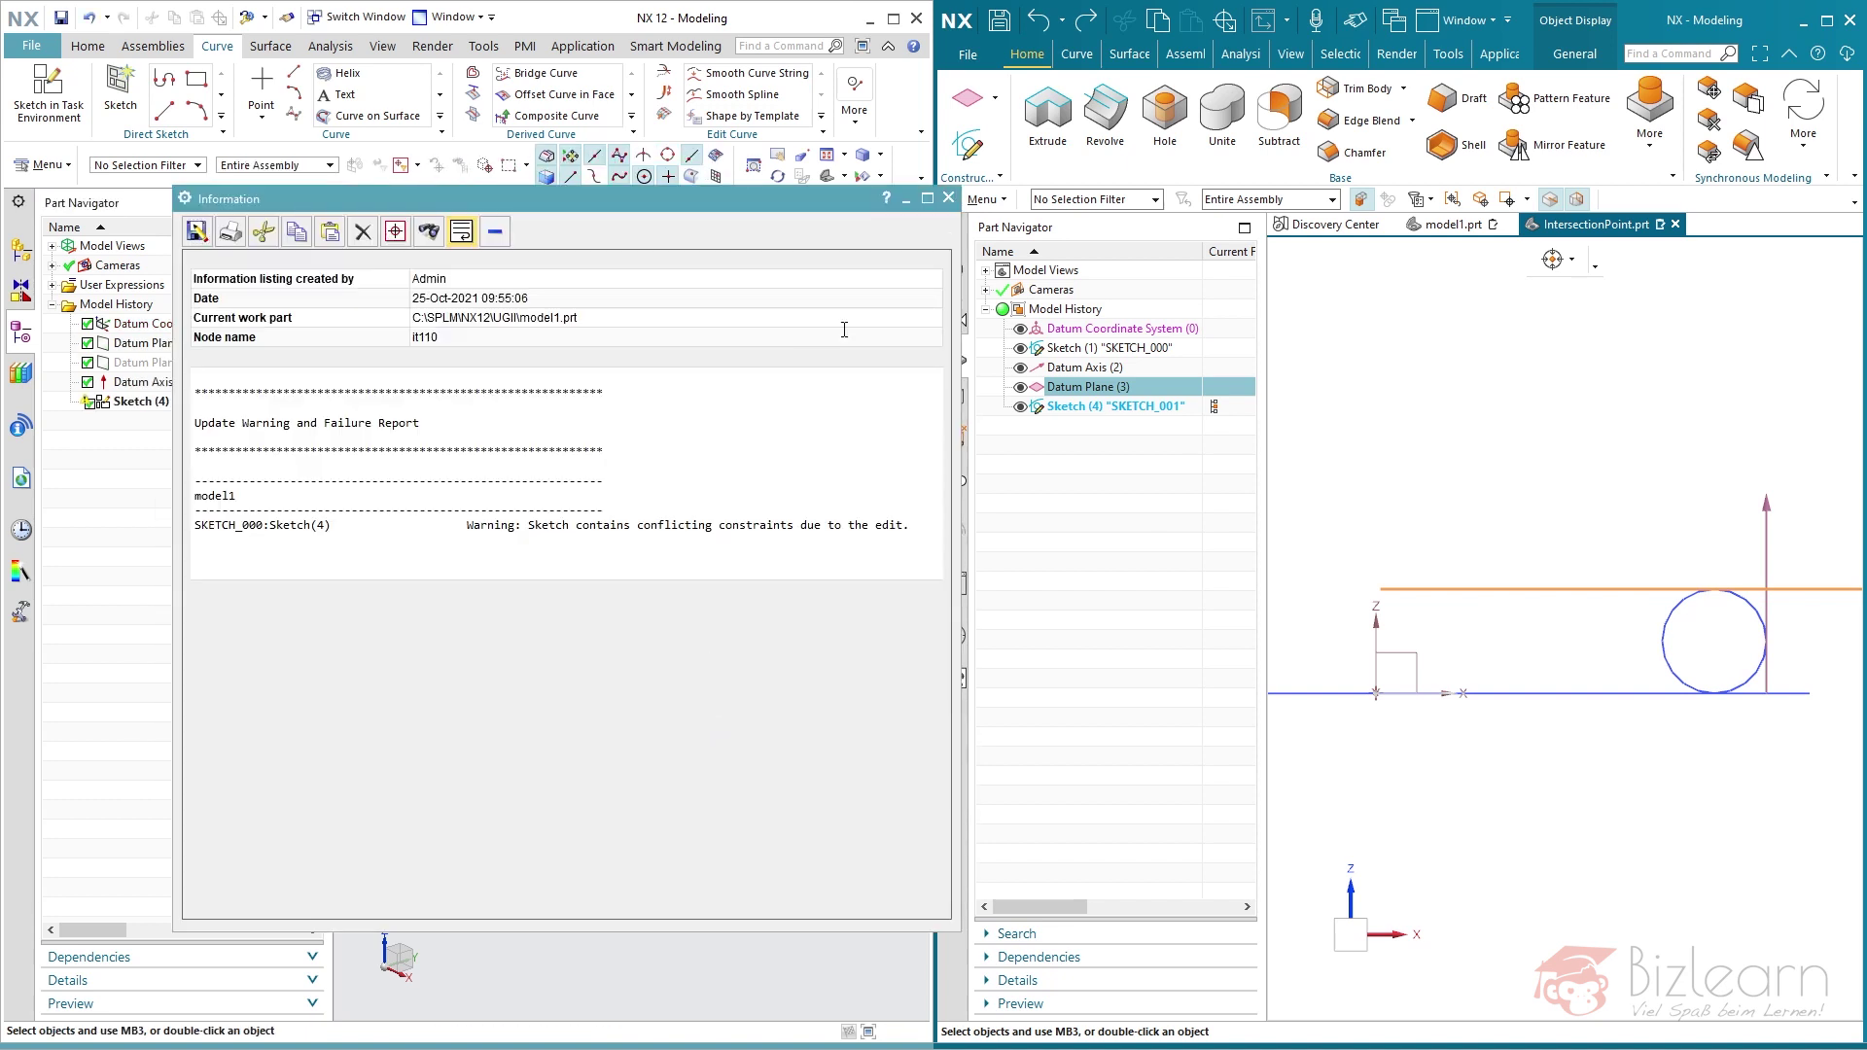
{"action": "left_click", "coordinate": [948, 198]}
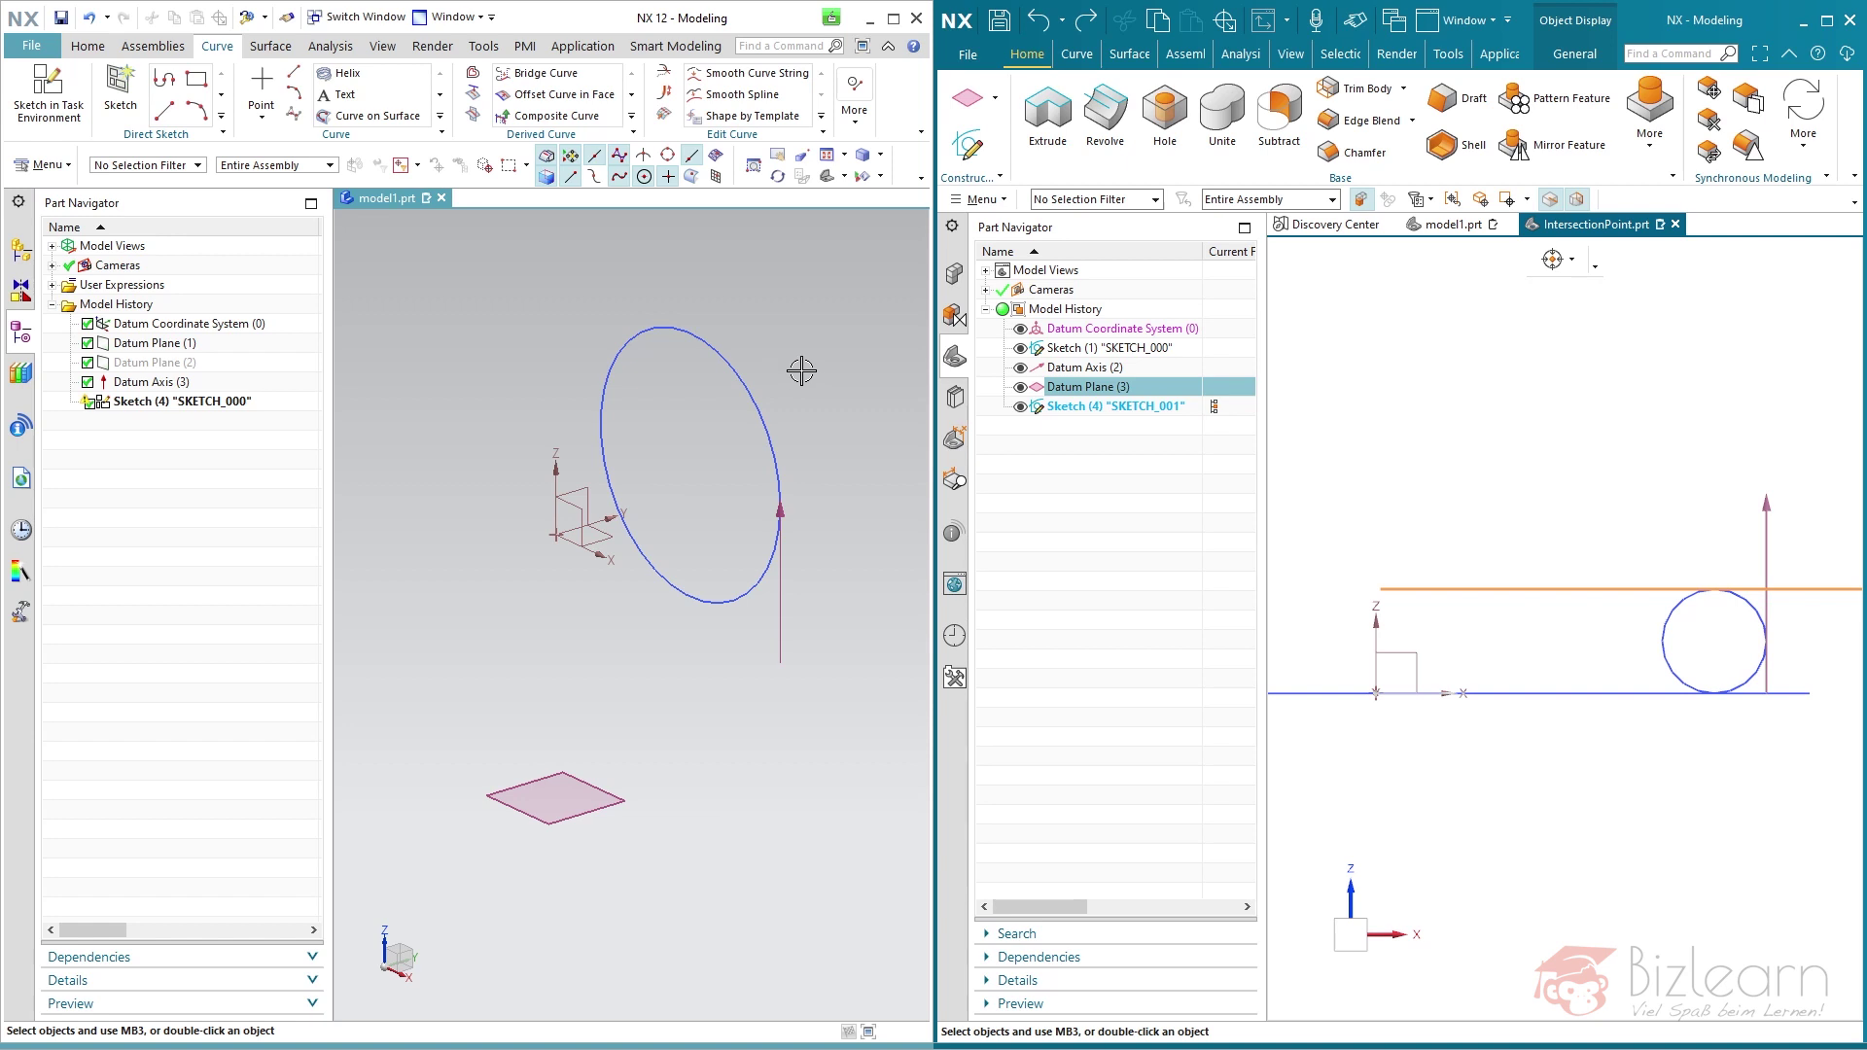
Step: Maximize the IntersectionPoint part window and clear the selection
{"action": "left_click", "coordinate": [1827, 21]}
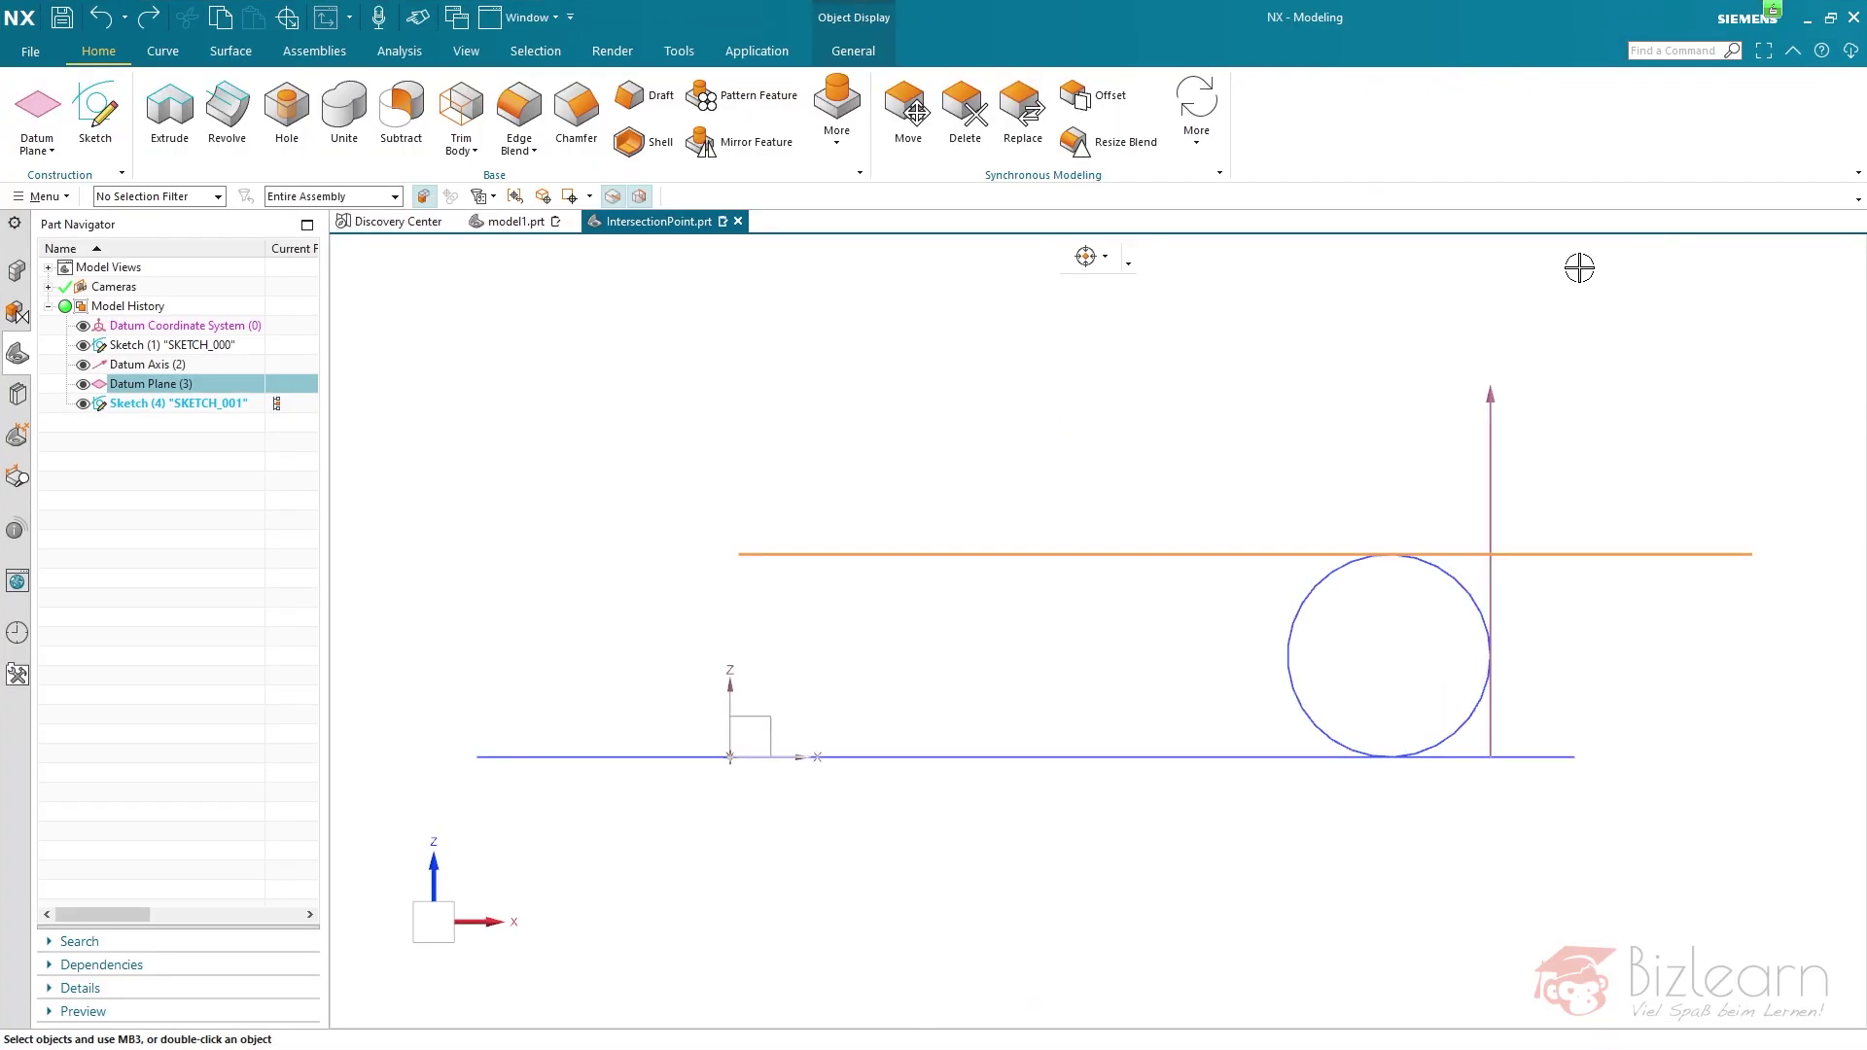
{"action": "key", "text": "Escape"}
{"action": "scroll", "coordinate": [902, 417], "scroll_direction": "down", "scroll_amount": 1}
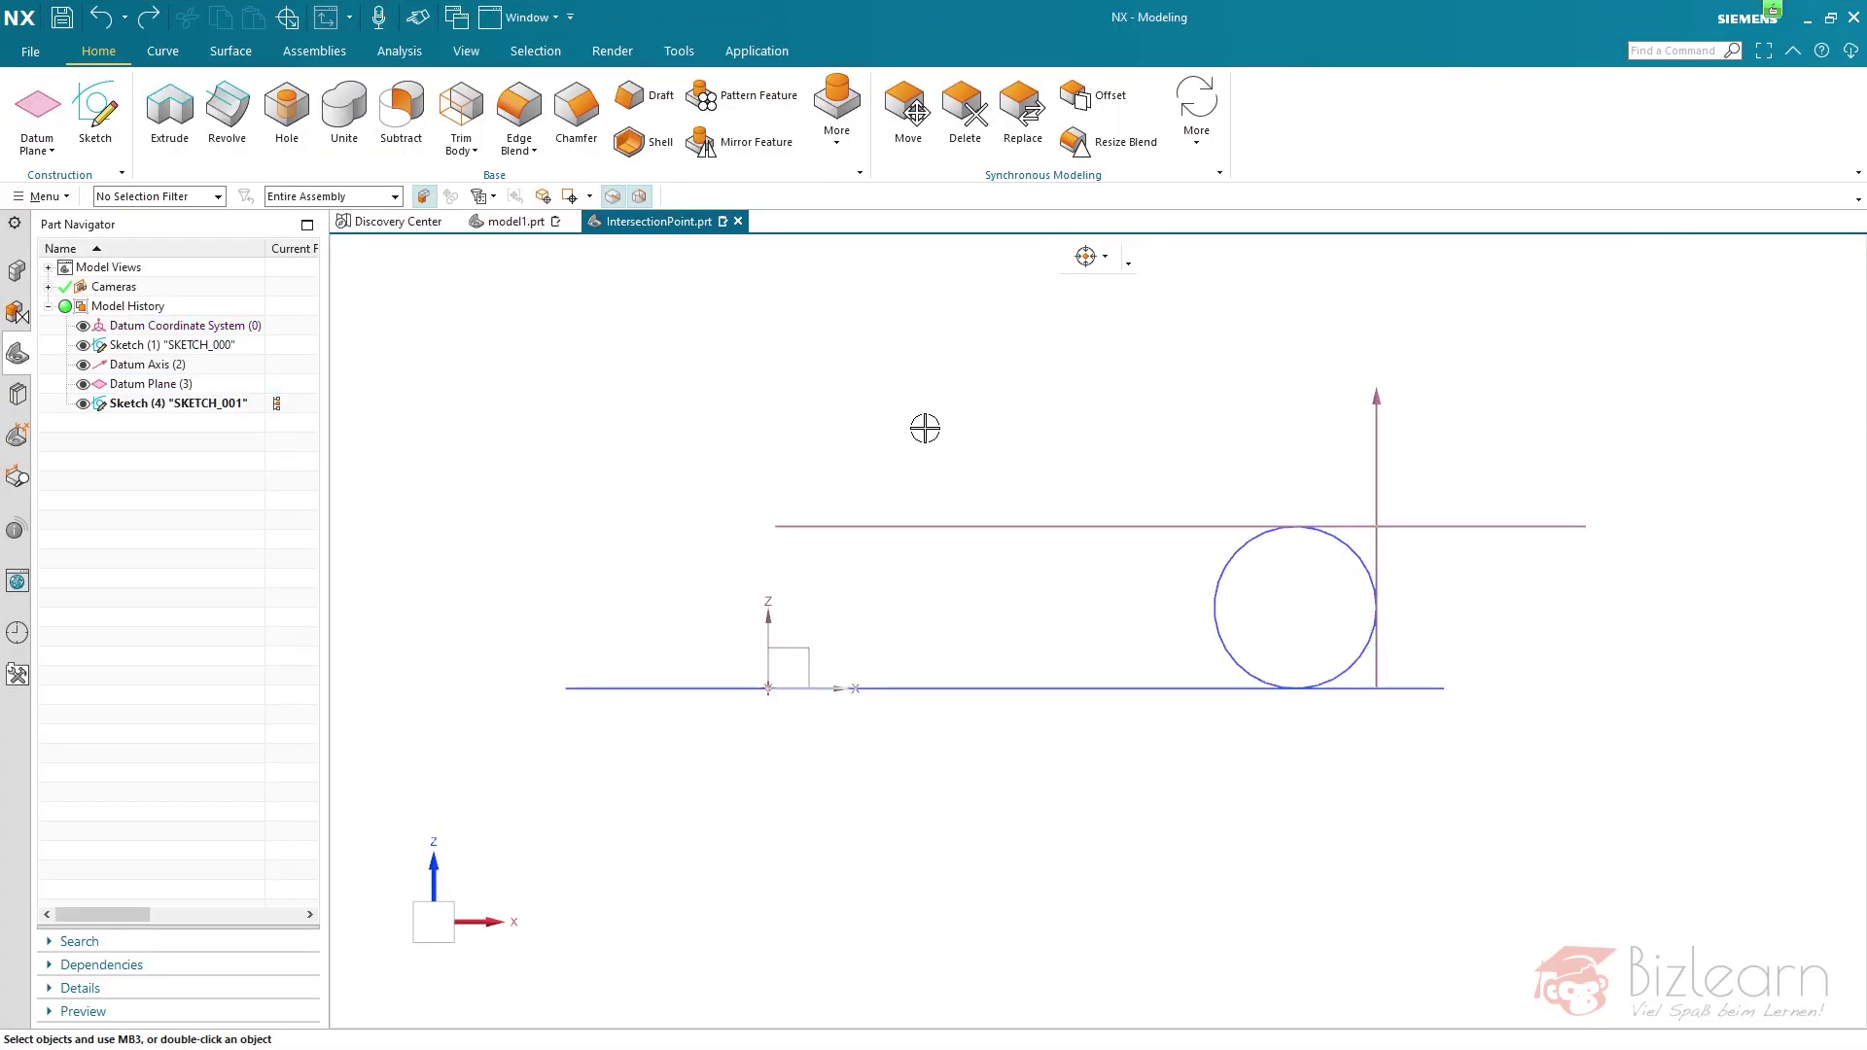
Step: Reverse Datum Plane (3)'s offset and normal so it sits 120 mm below the base line
{"action": "left_click", "coordinate": [871, 525]}
{"action": "key", "text": "ctrl+j"}
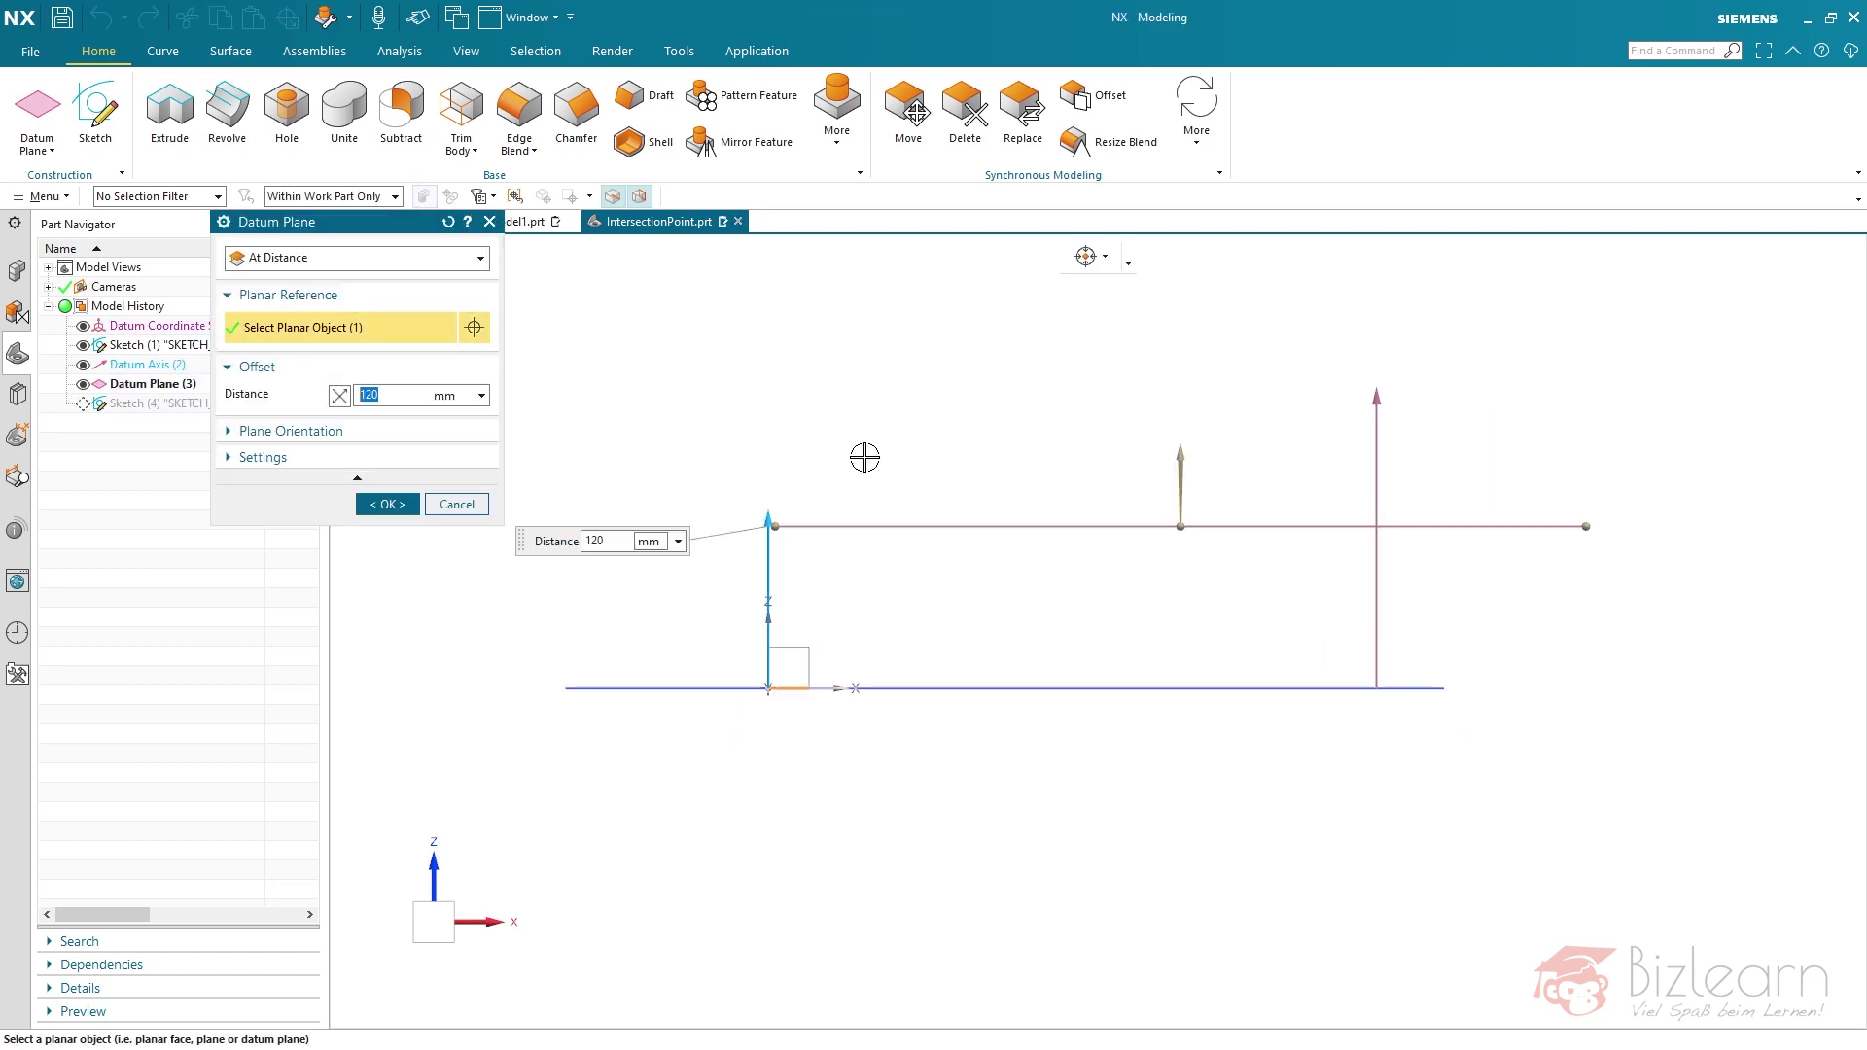
{"action": "left_click", "coordinate": [340, 395]}
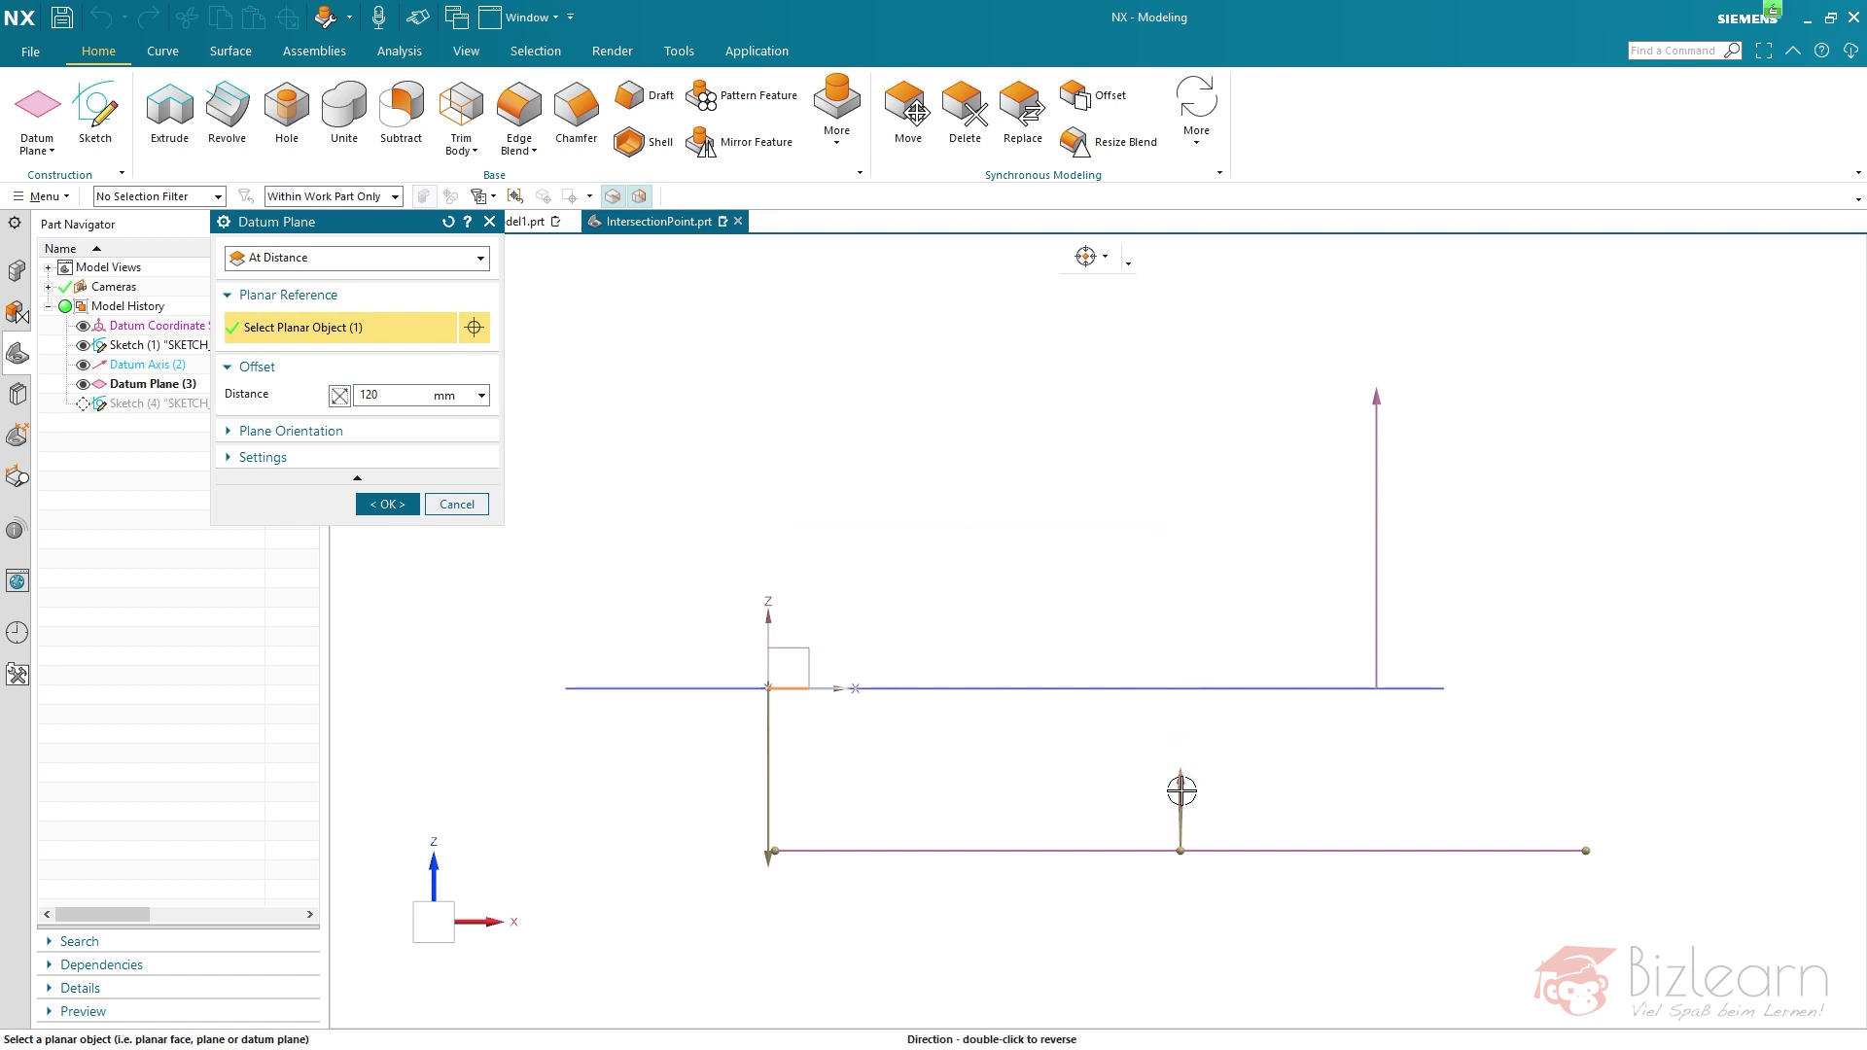
{"action": "double_click", "coordinate": [1180, 790]}
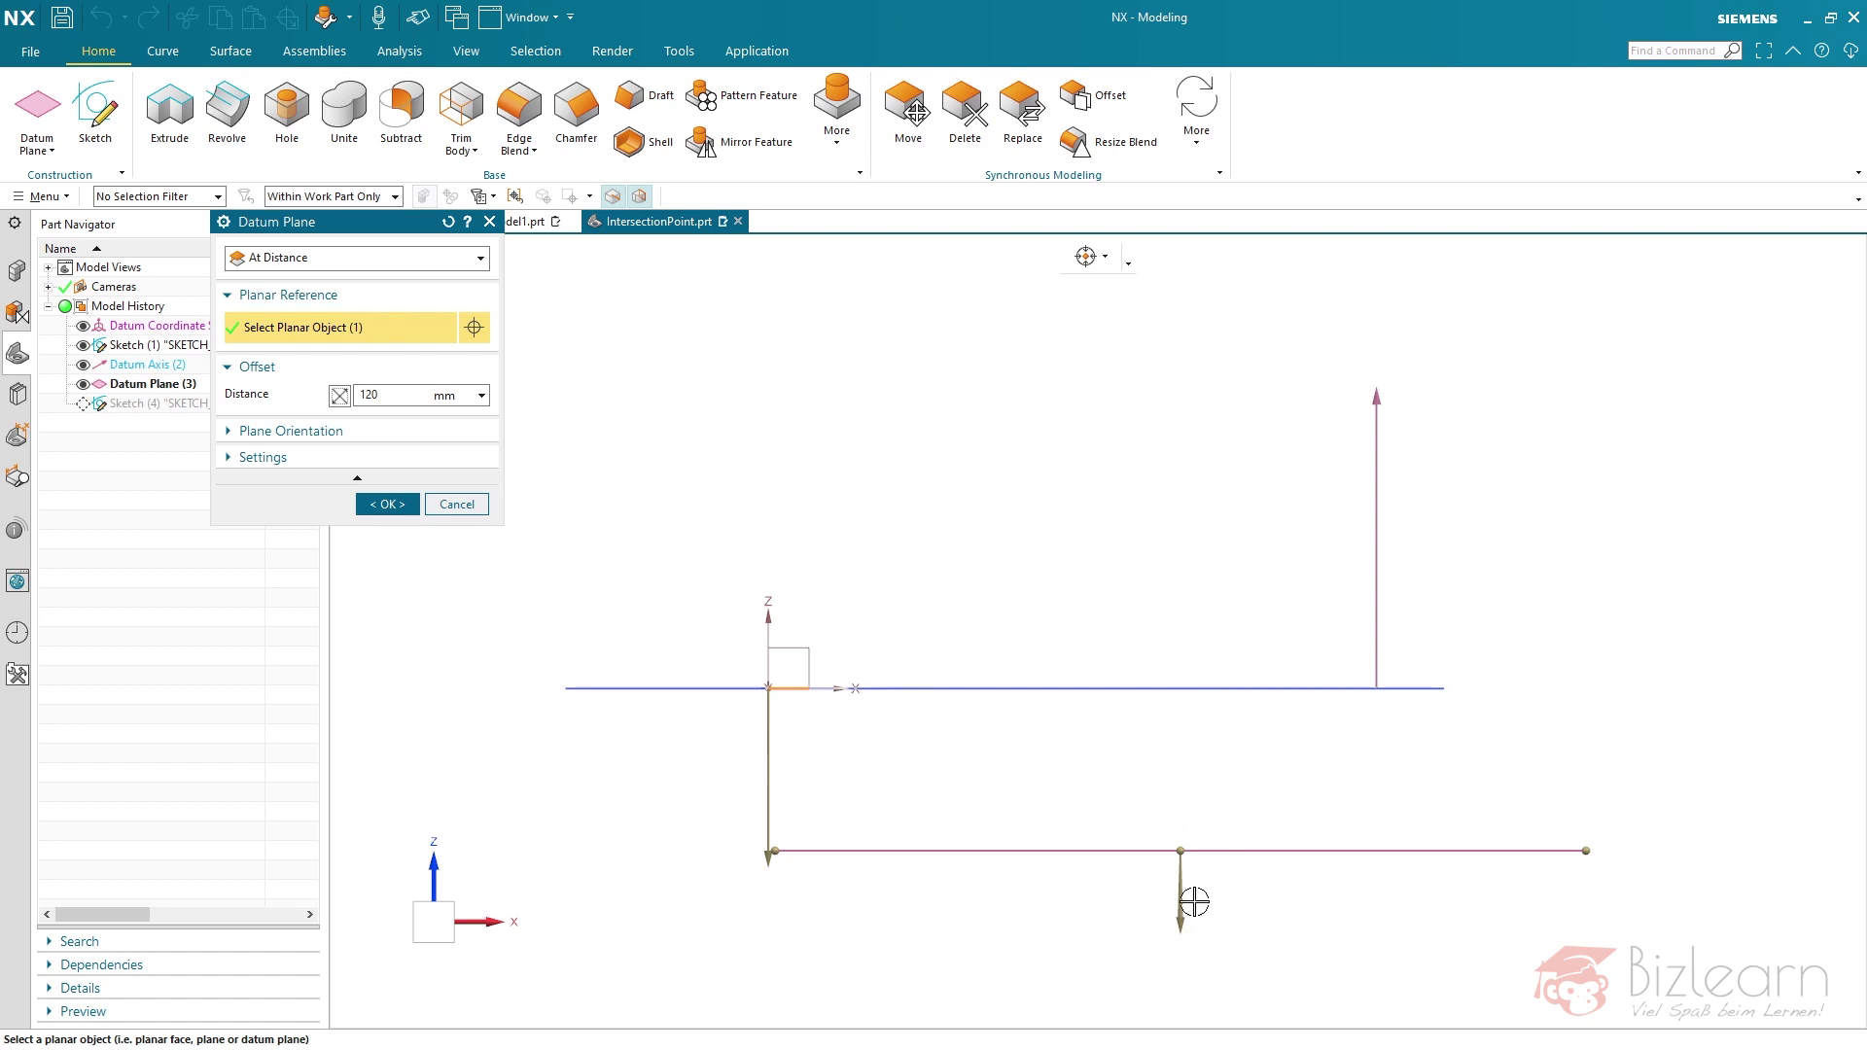
{"action": "middle_click", "coordinate": [1141, 659]}
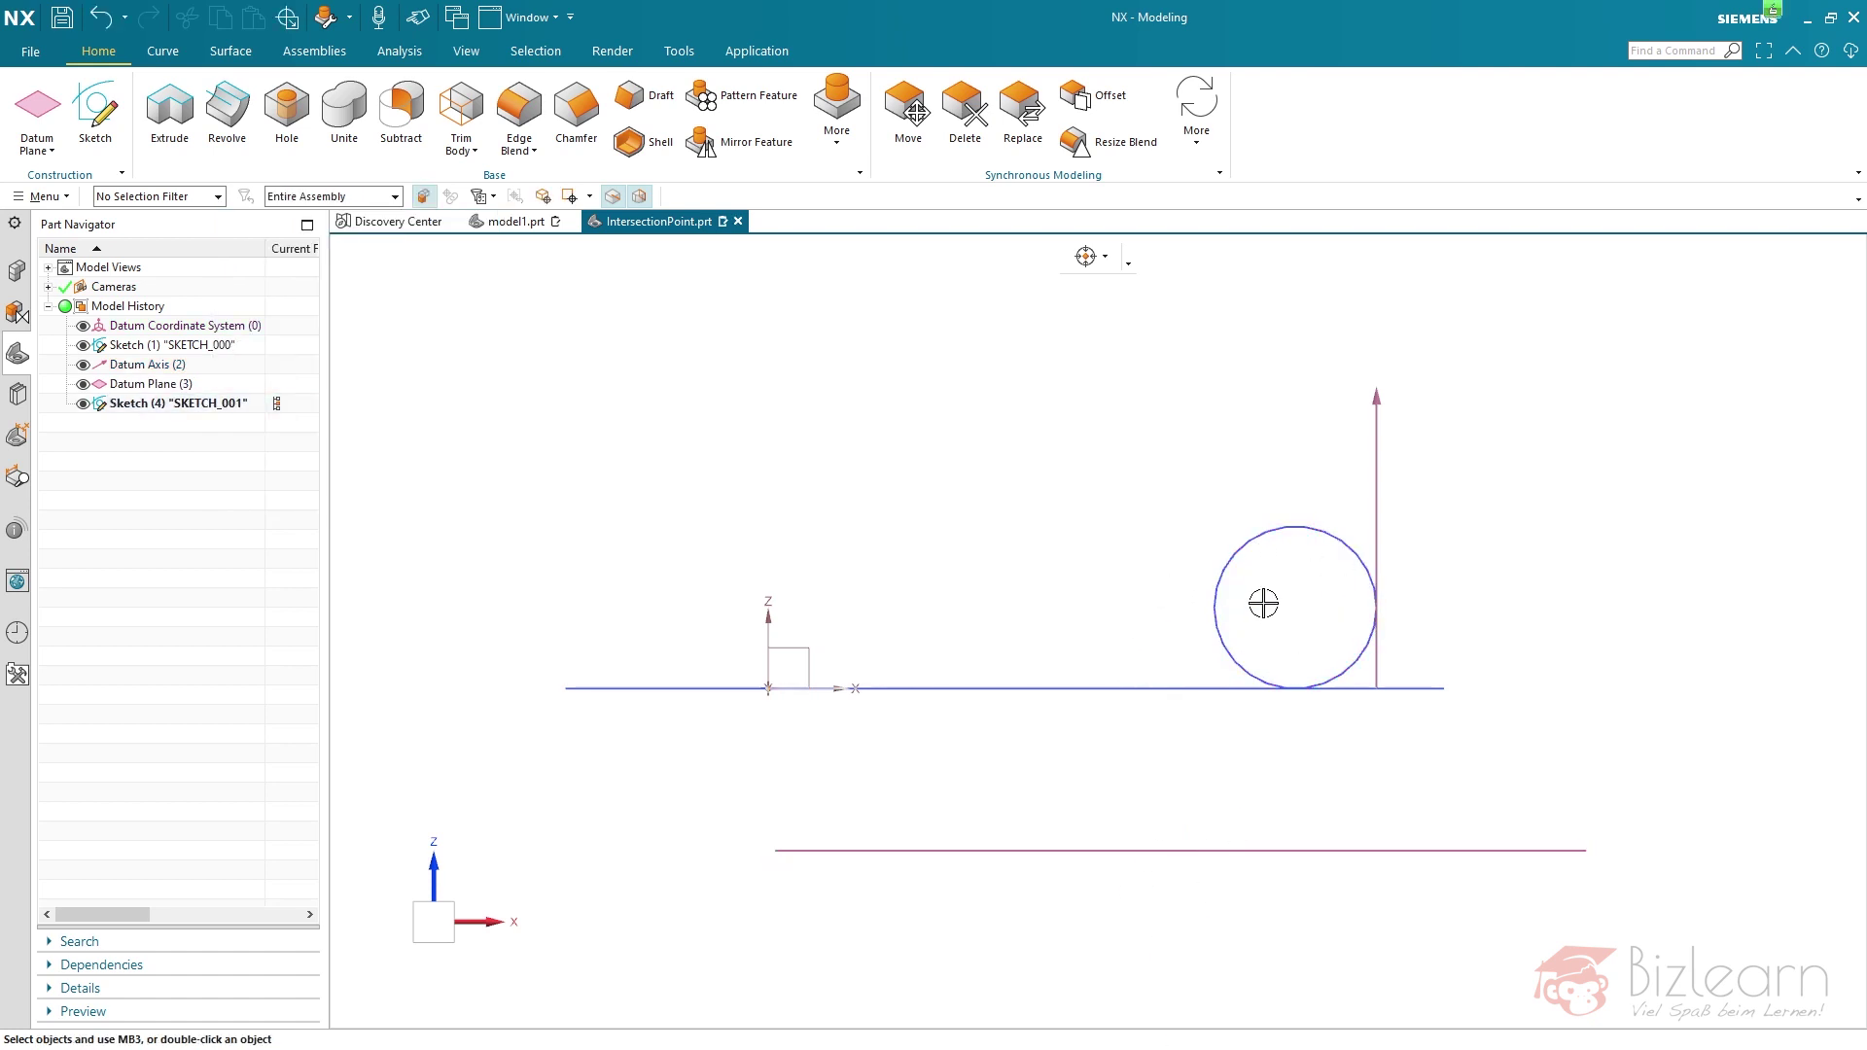
{"action": "left_click", "coordinate": [233, 405]}
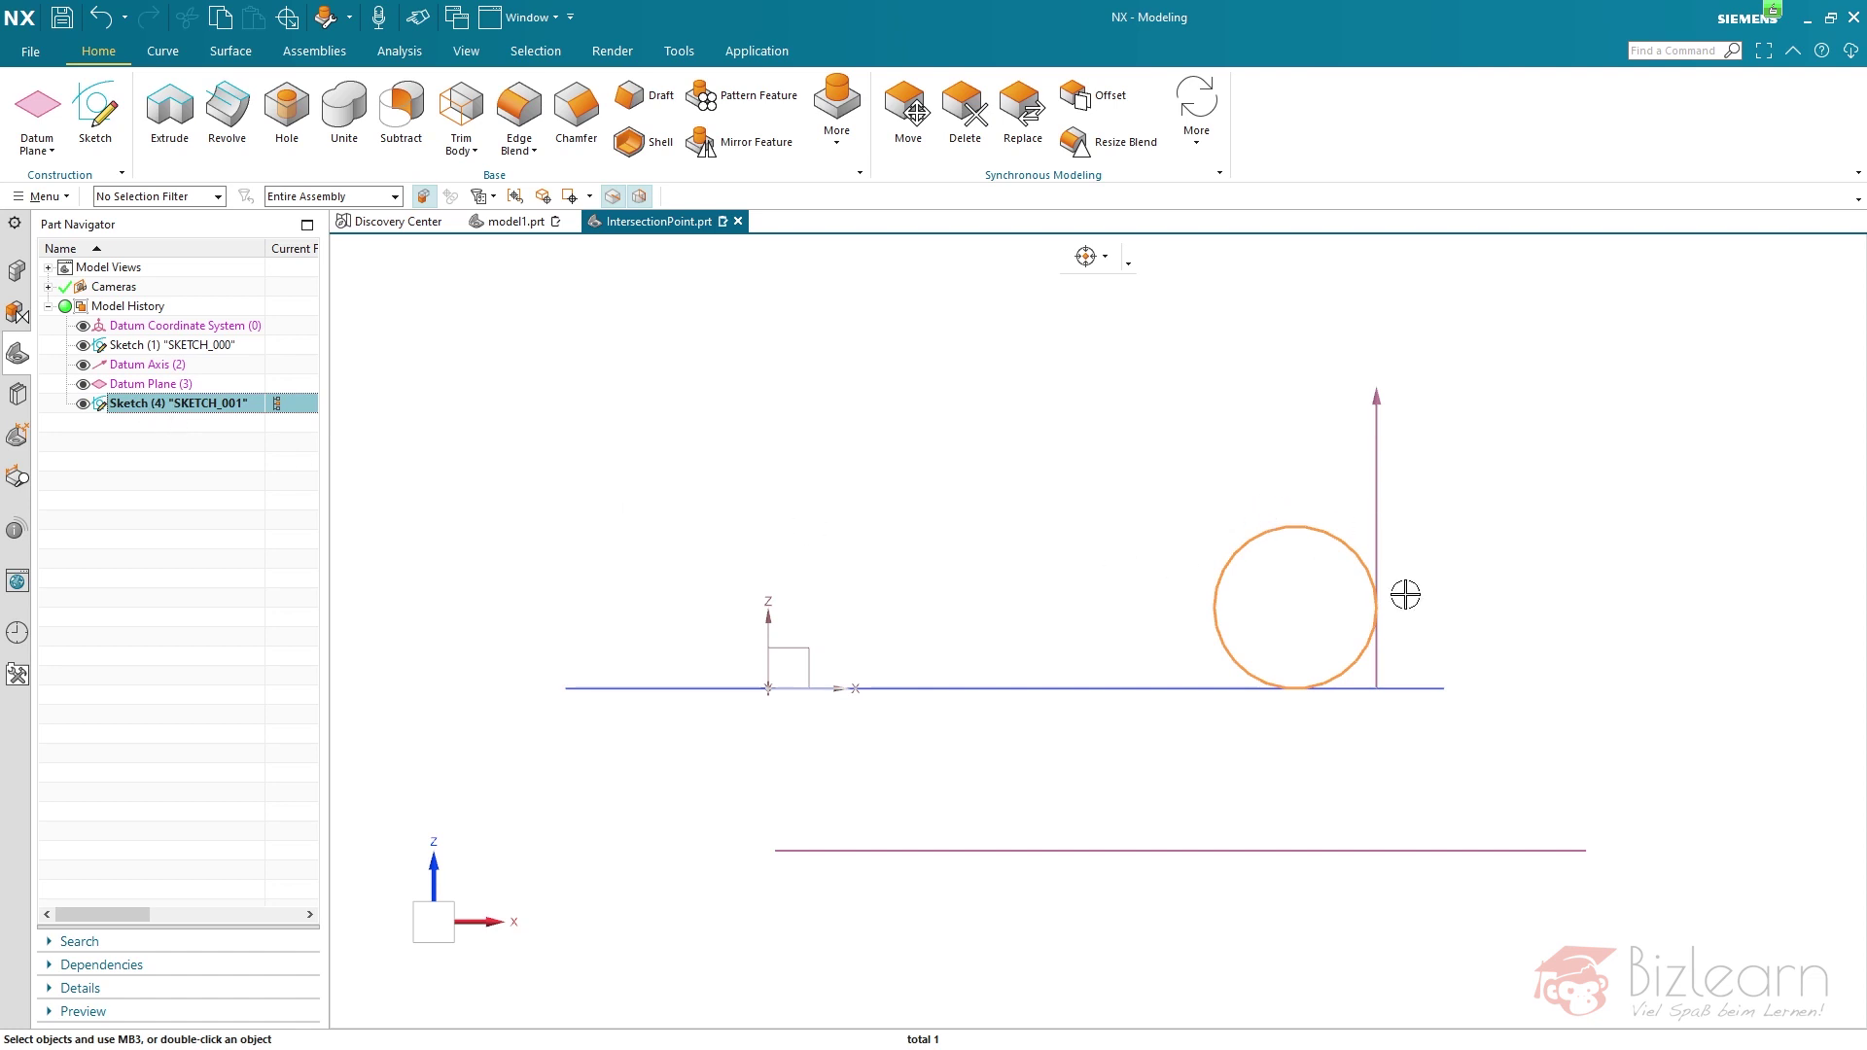
Step: Make the SKETCH_001 circle tangent to the reversed datum plane, finish, then undo that change
{"action": "double_click", "coordinate": [167, 405]}
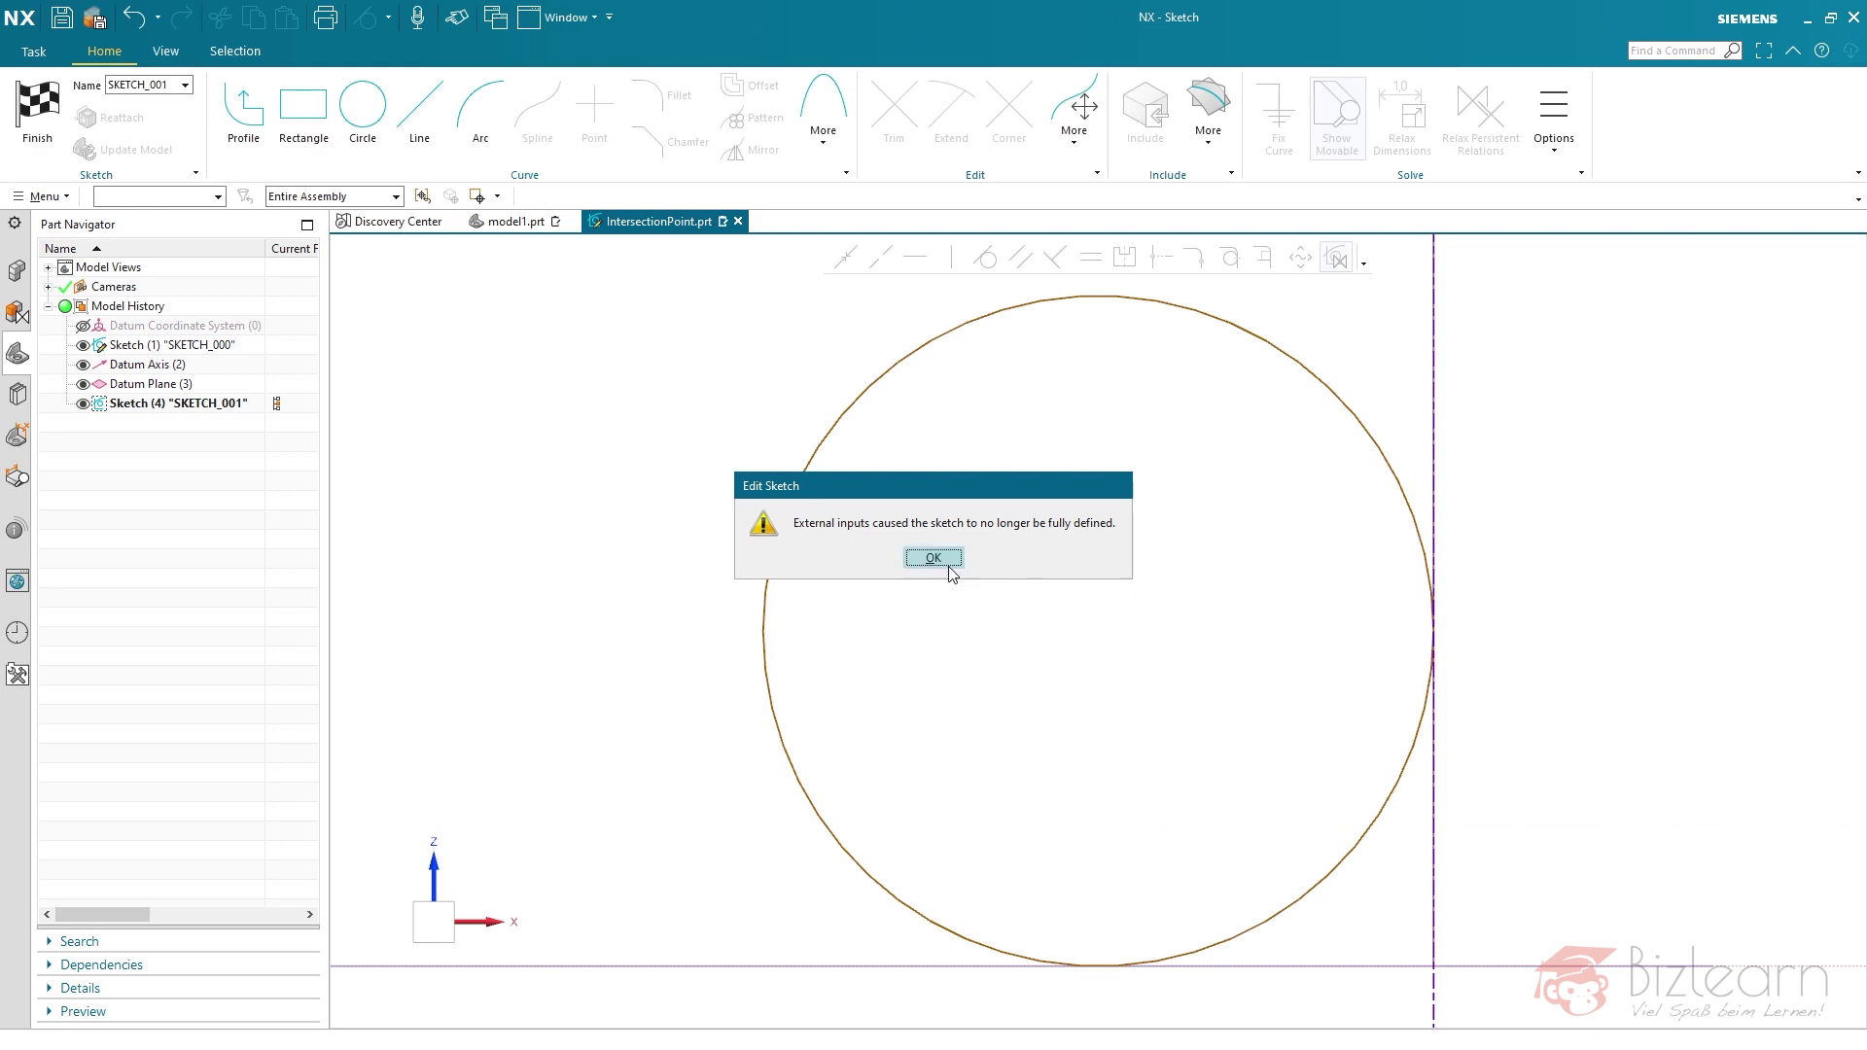
{"action": "left_click", "coordinate": [950, 570]}
{"action": "scroll", "coordinate": [1288, 687], "scroll_direction": "up", "scroll_amount": 2}
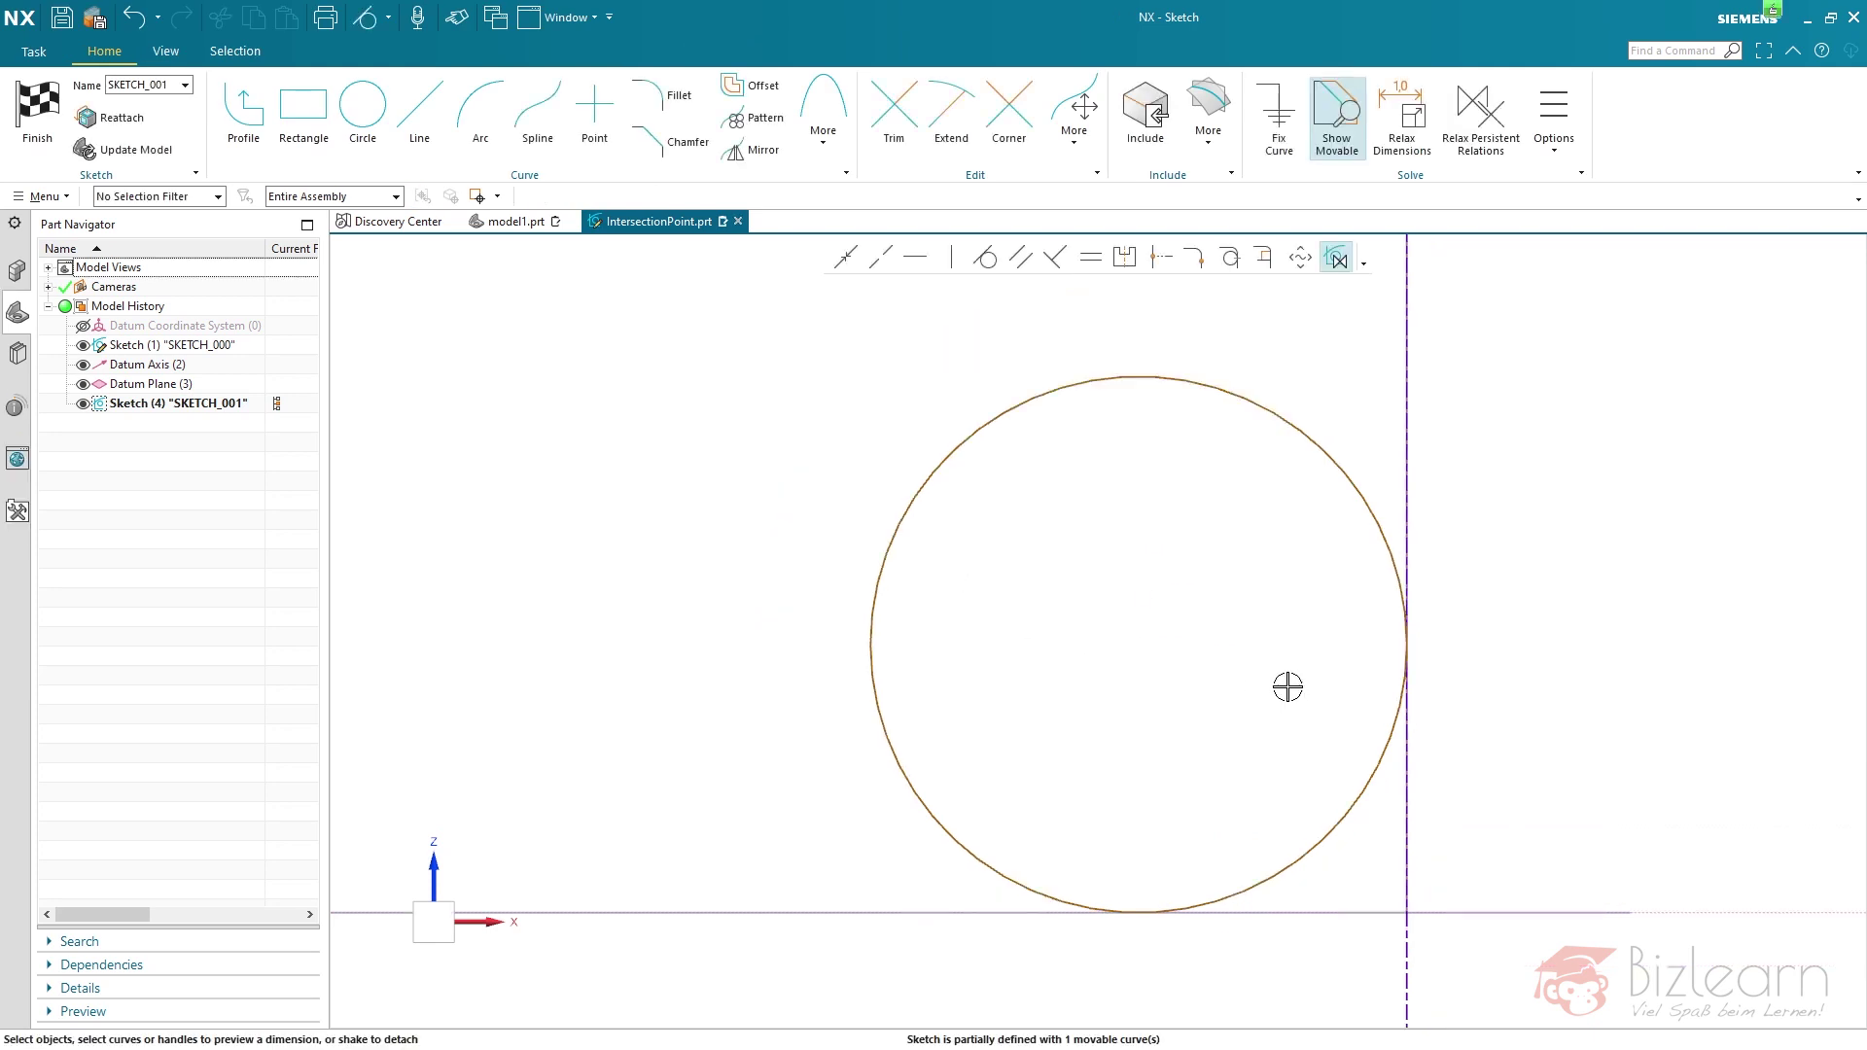
{"action": "scroll", "coordinate": [1290, 684], "scroll_direction": "up", "scroll_amount": 2}
{"action": "scroll", "coordinate": [1267, 558], "scroll_direction": "up", "scroll_amount": 2}
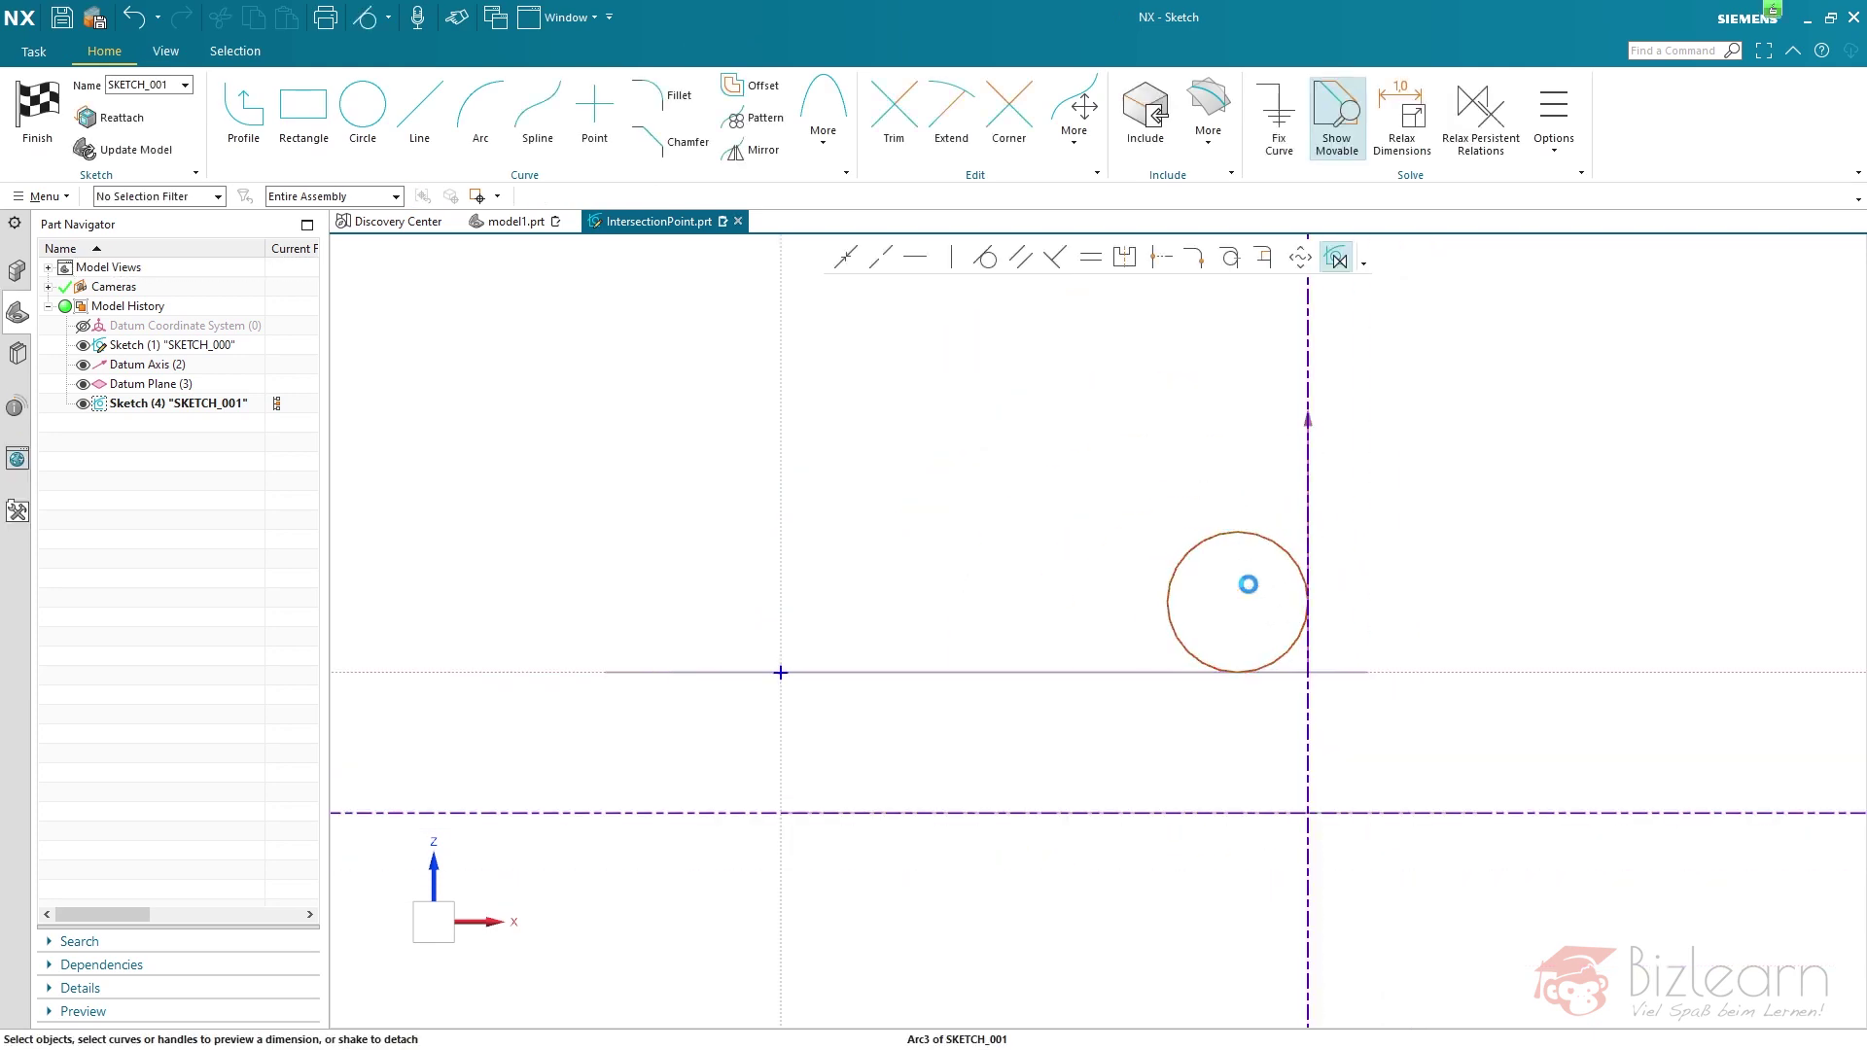
{"action": "left_click", "coordinate": [1248, 584]}
{"action": "left_click", "coordinate": [1614, 813]}
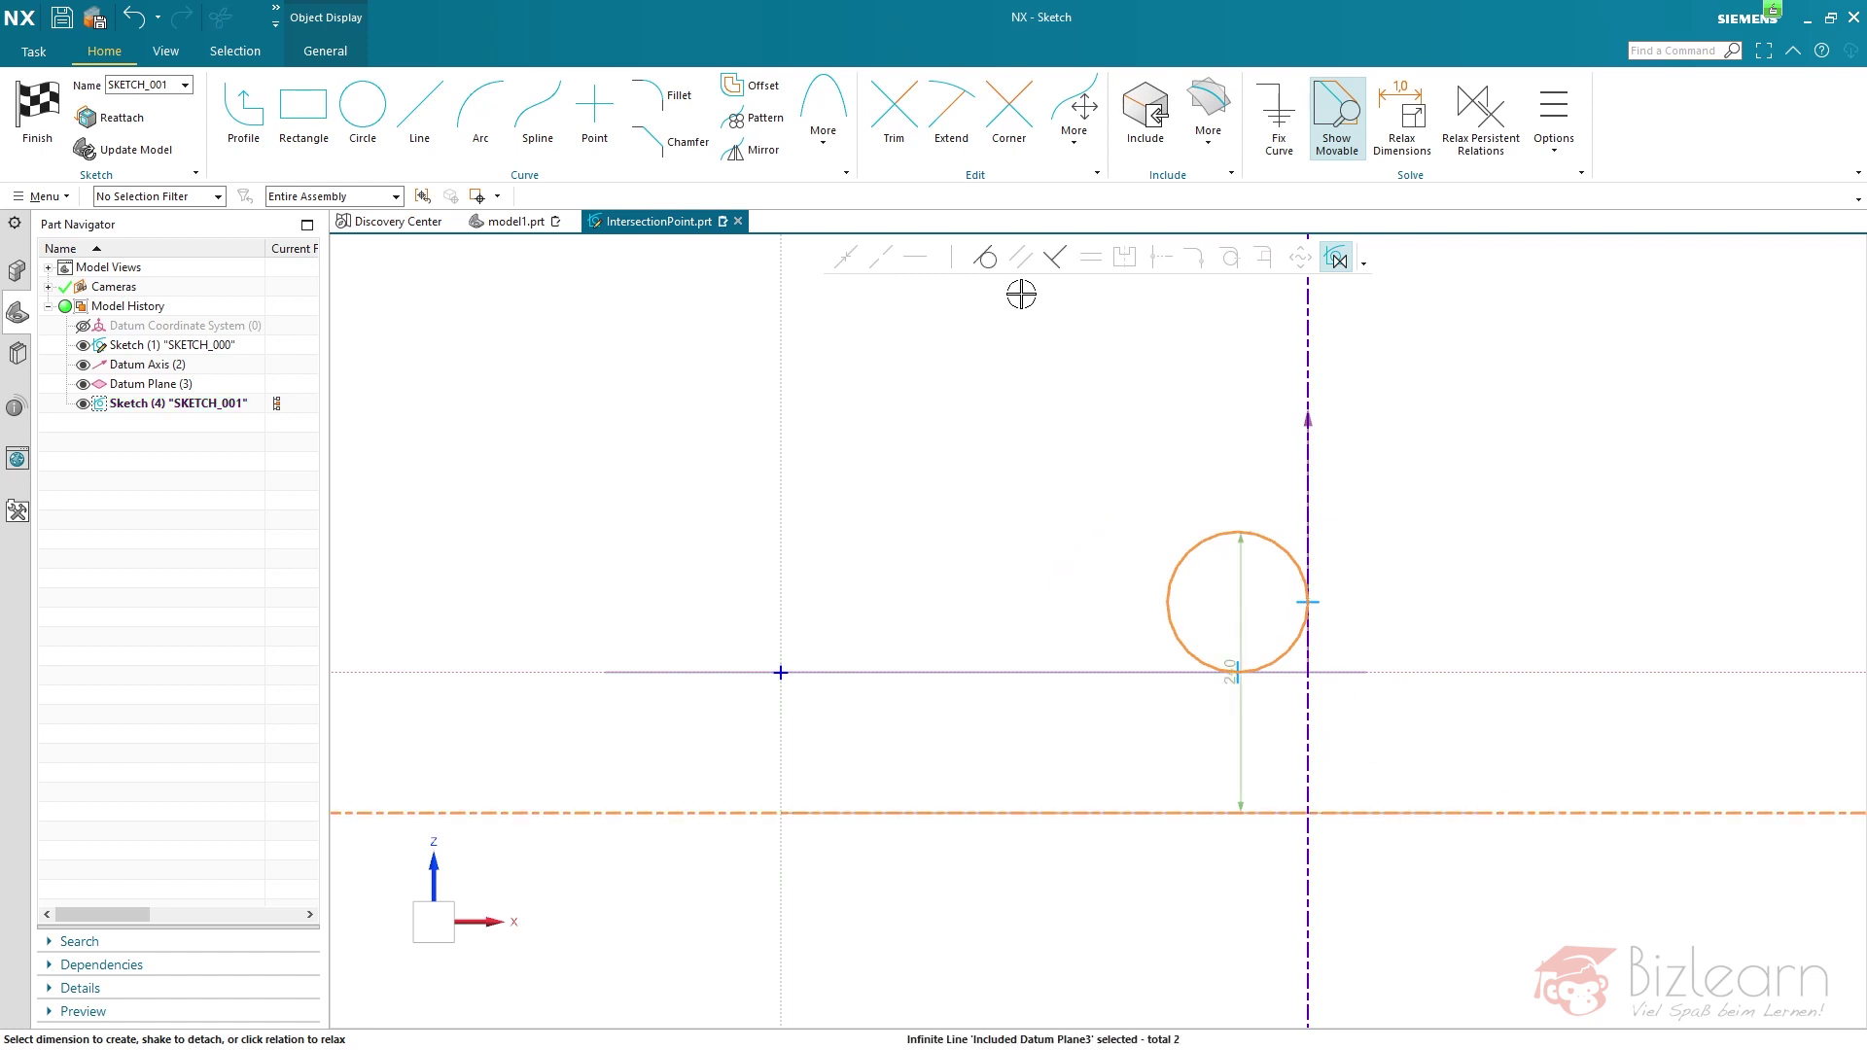
{"action": "left_click", "coordinate": [985, 257]}
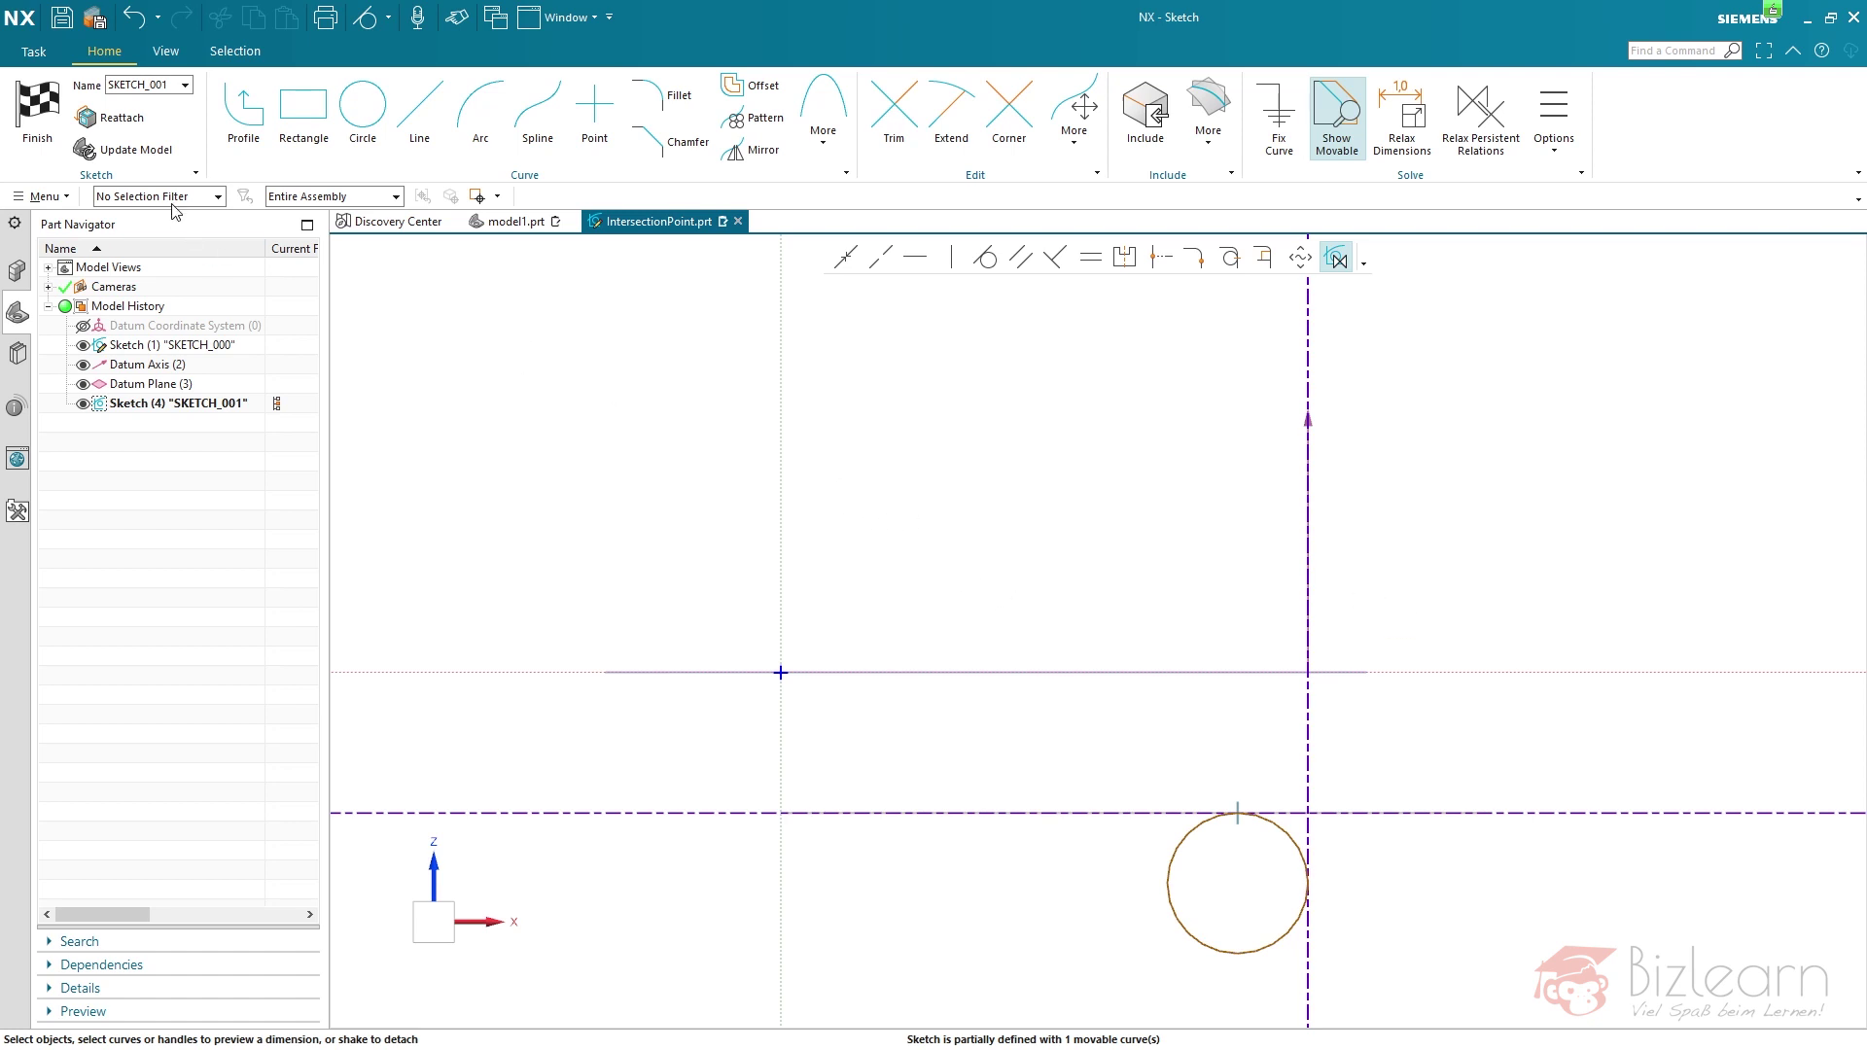
{"action": "left_click", "coordinate": [37, 108]}
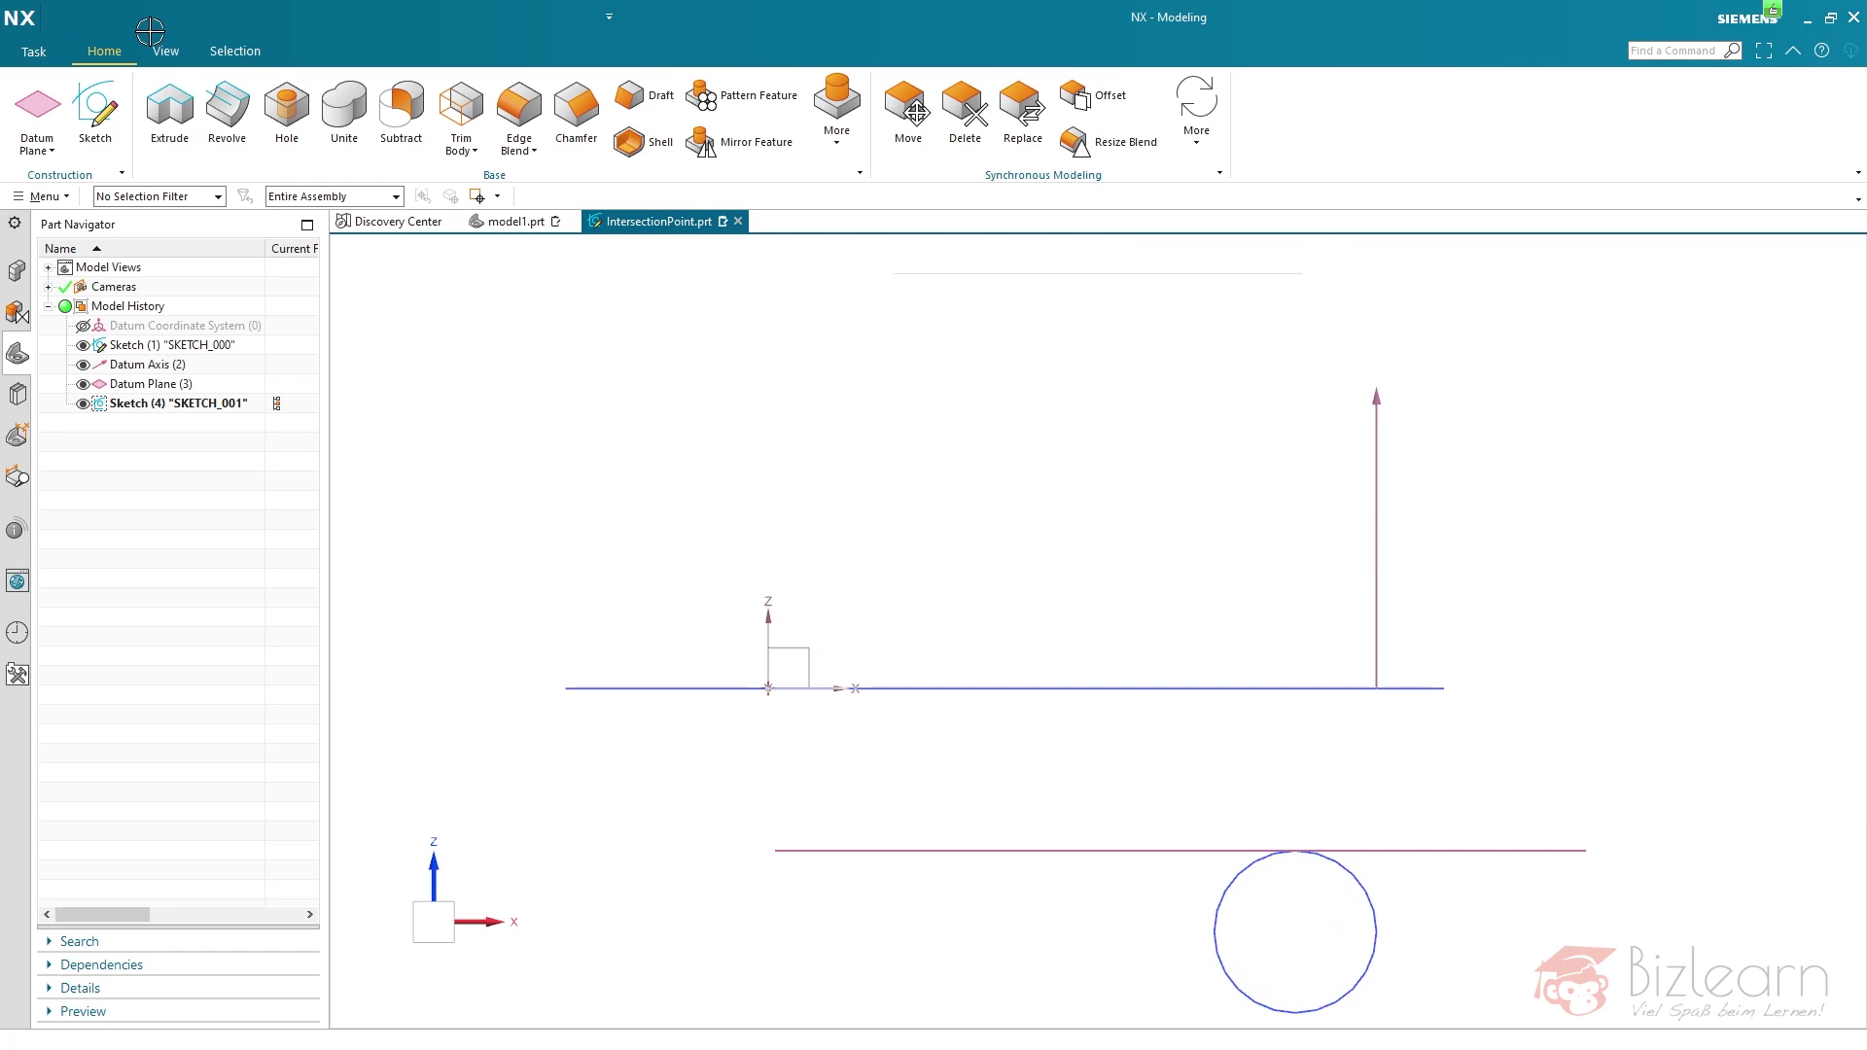
{"action": "left_click", "coordinate": [101, 18]}
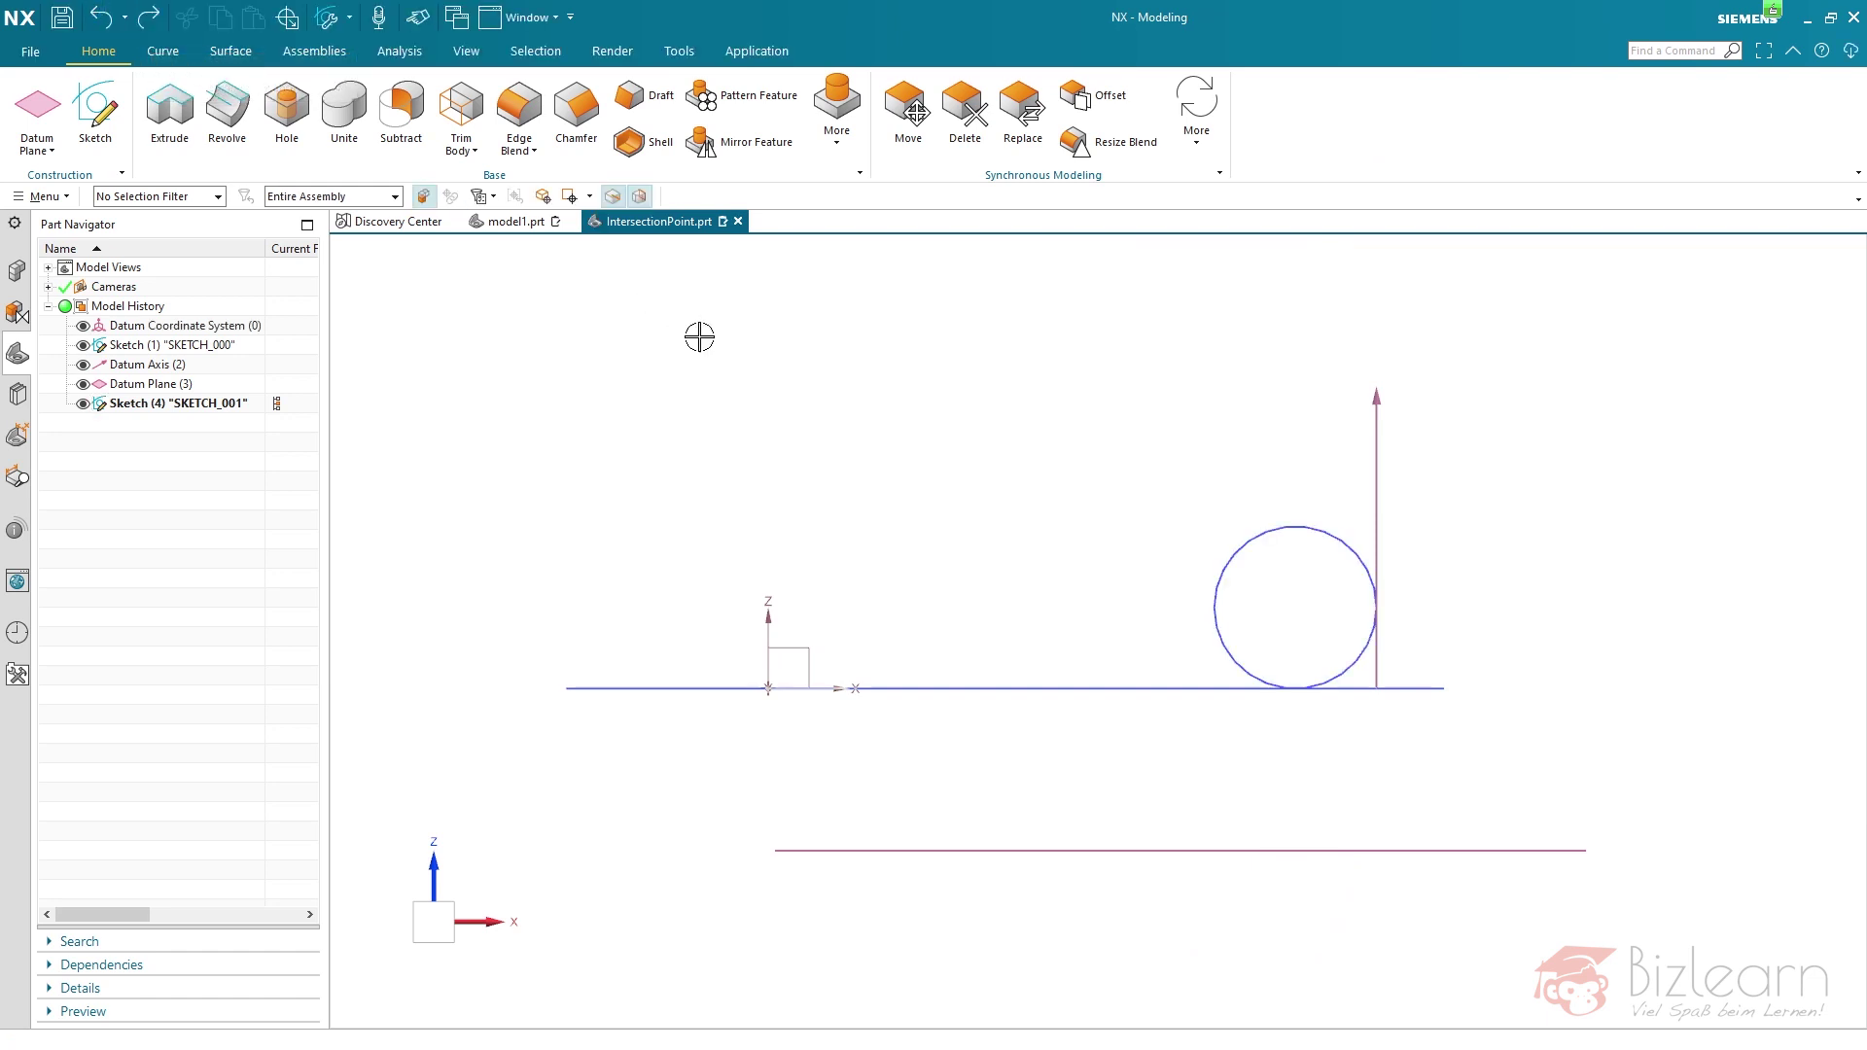
Step: Undo the datum plane reversal and clear the selection
{"action": "left_click", "coordinate": [101, 17]}
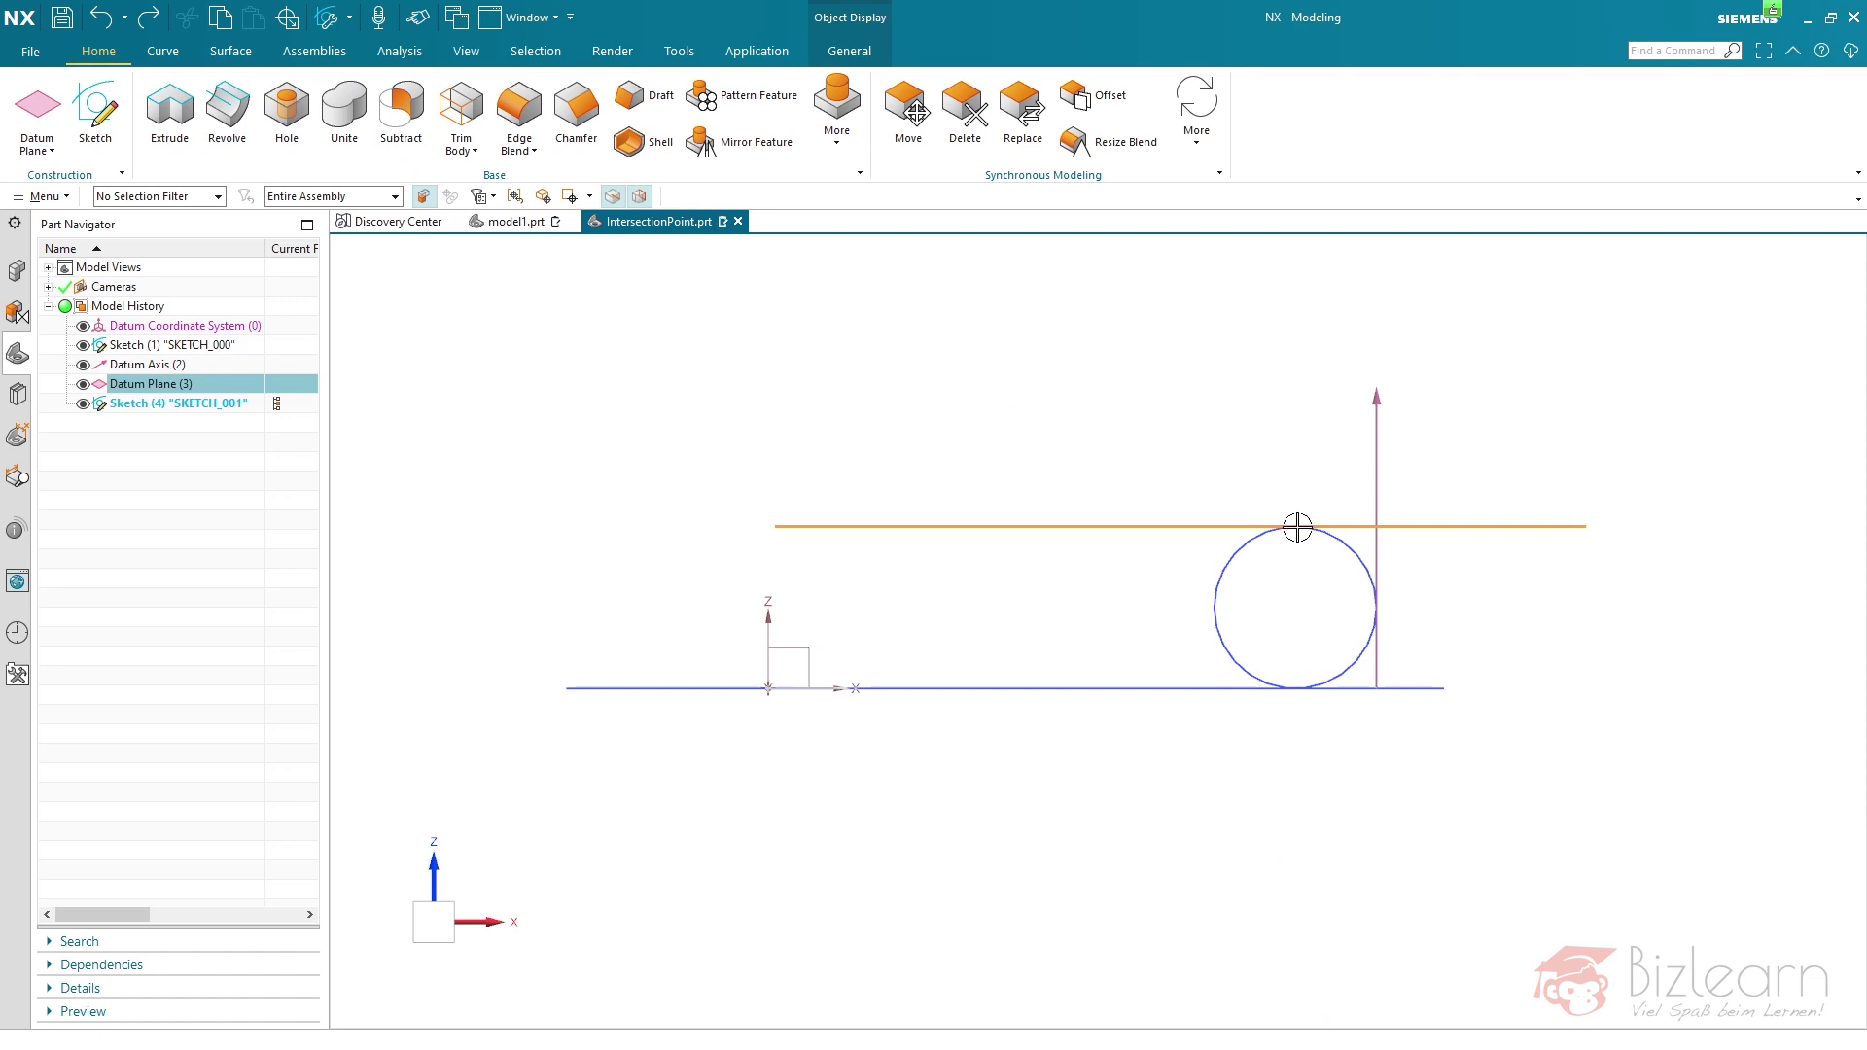
{"action": "key", "text": "Escape"}
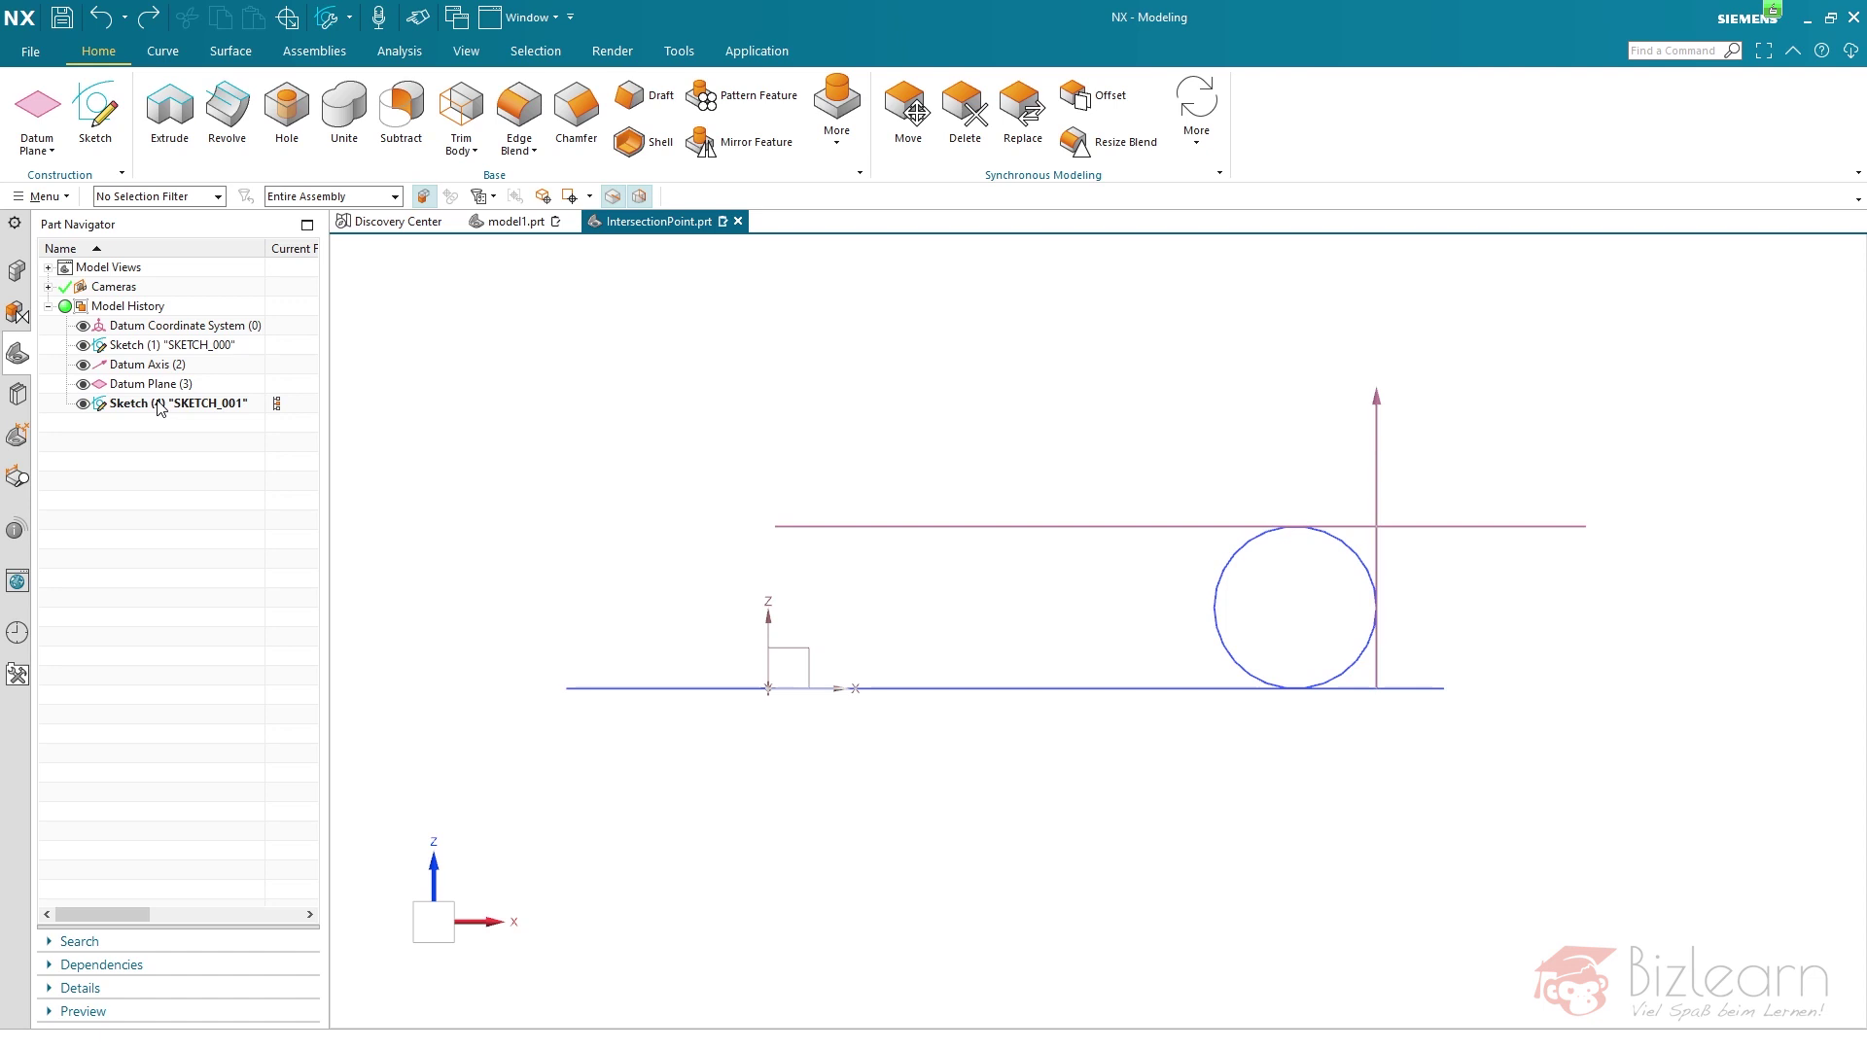
Step: In SKETCH_001, make the circle tangent to the datum plane, vertical datum axis and horizontal axis, then finish
{"action": "double_click", "coordinate": [160, 405]}
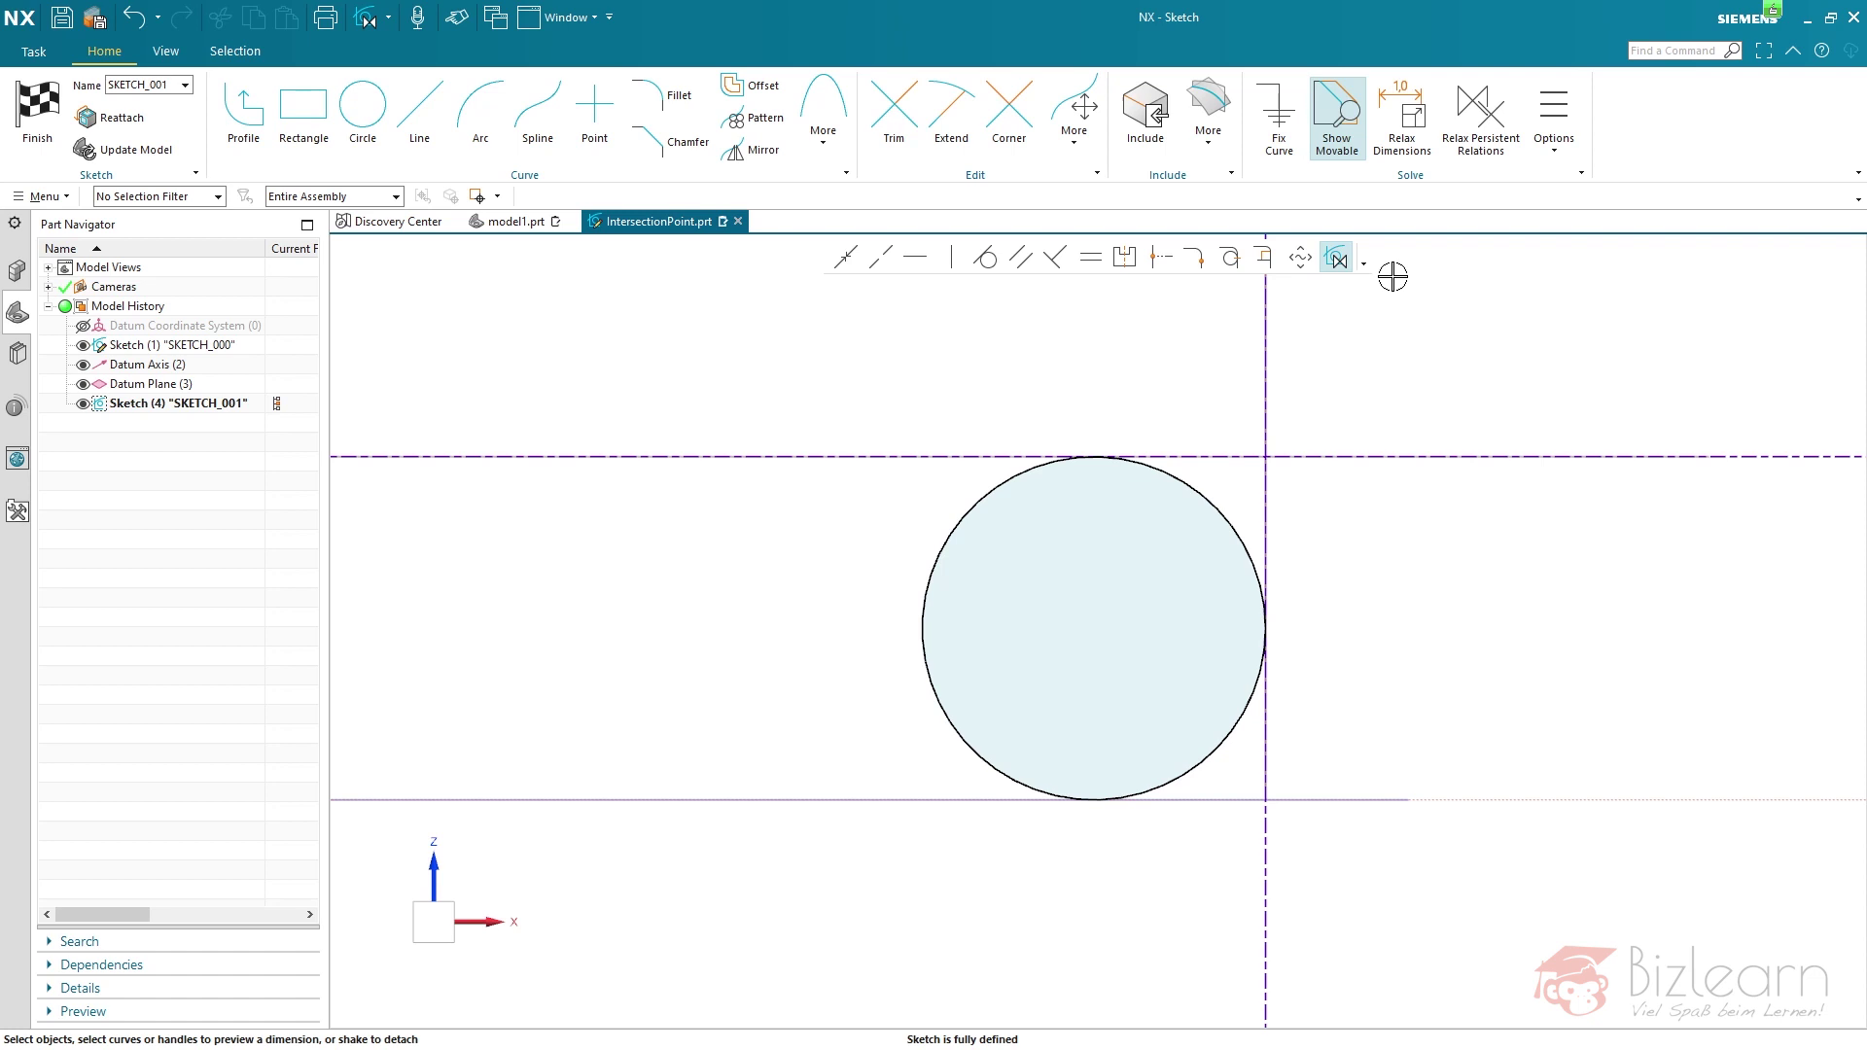
{"action": "left_click", "coordinate": [922, 453]}
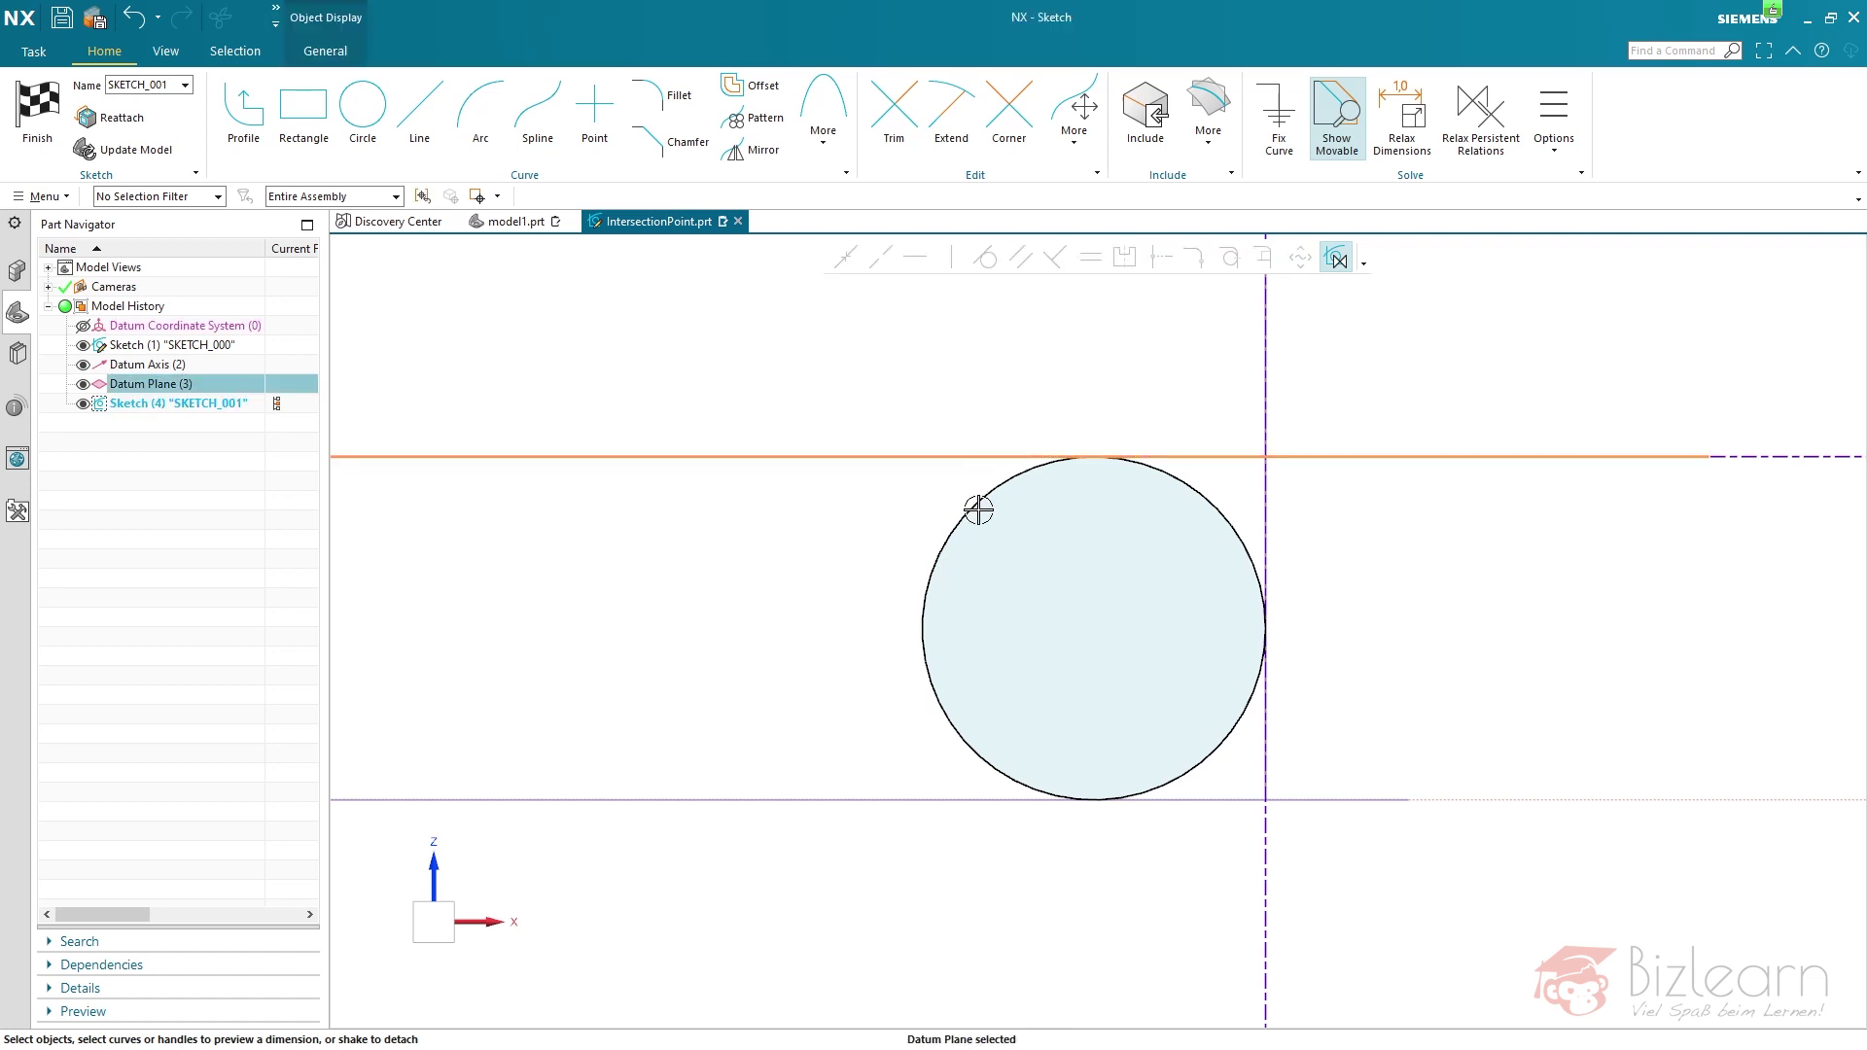
{"action": "left_click", "coordinate": [967, 505]}
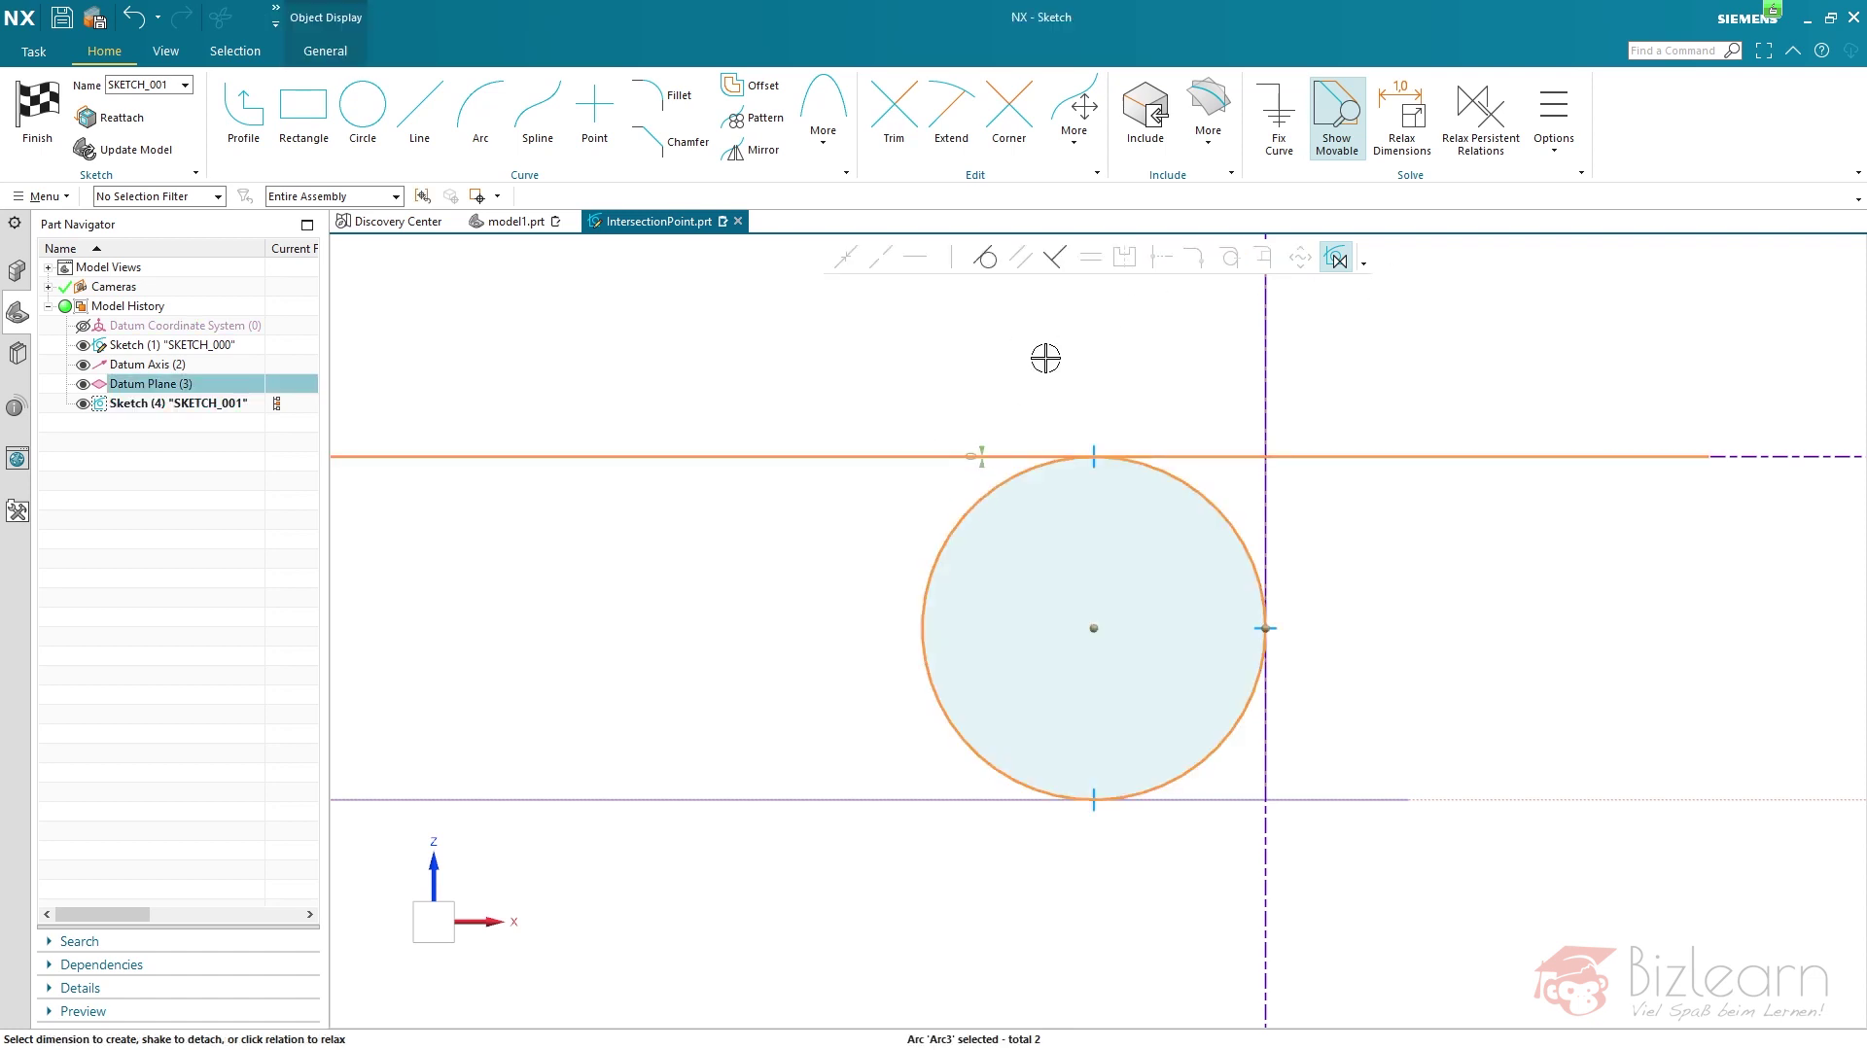
{"action": "left_click", "coordinate": [985, 257]}
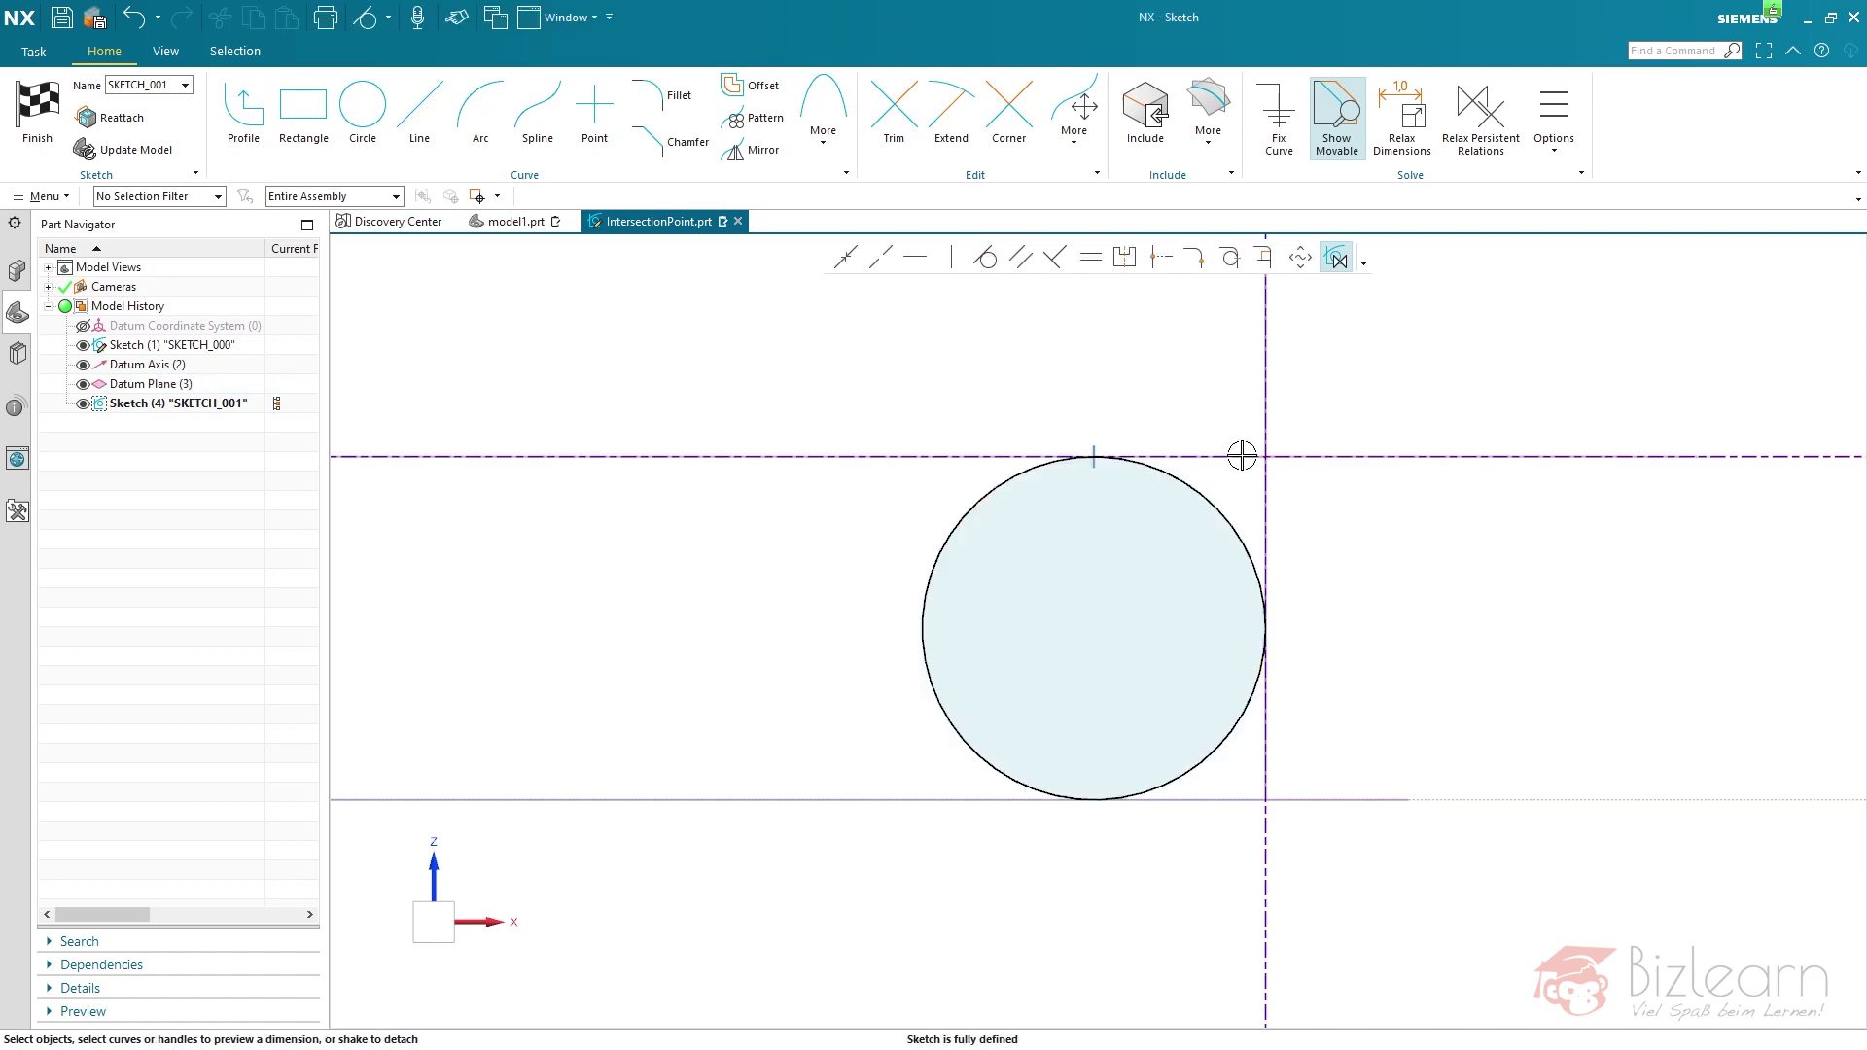
{"action": "left_click", "coordinate": [1222, 491]}
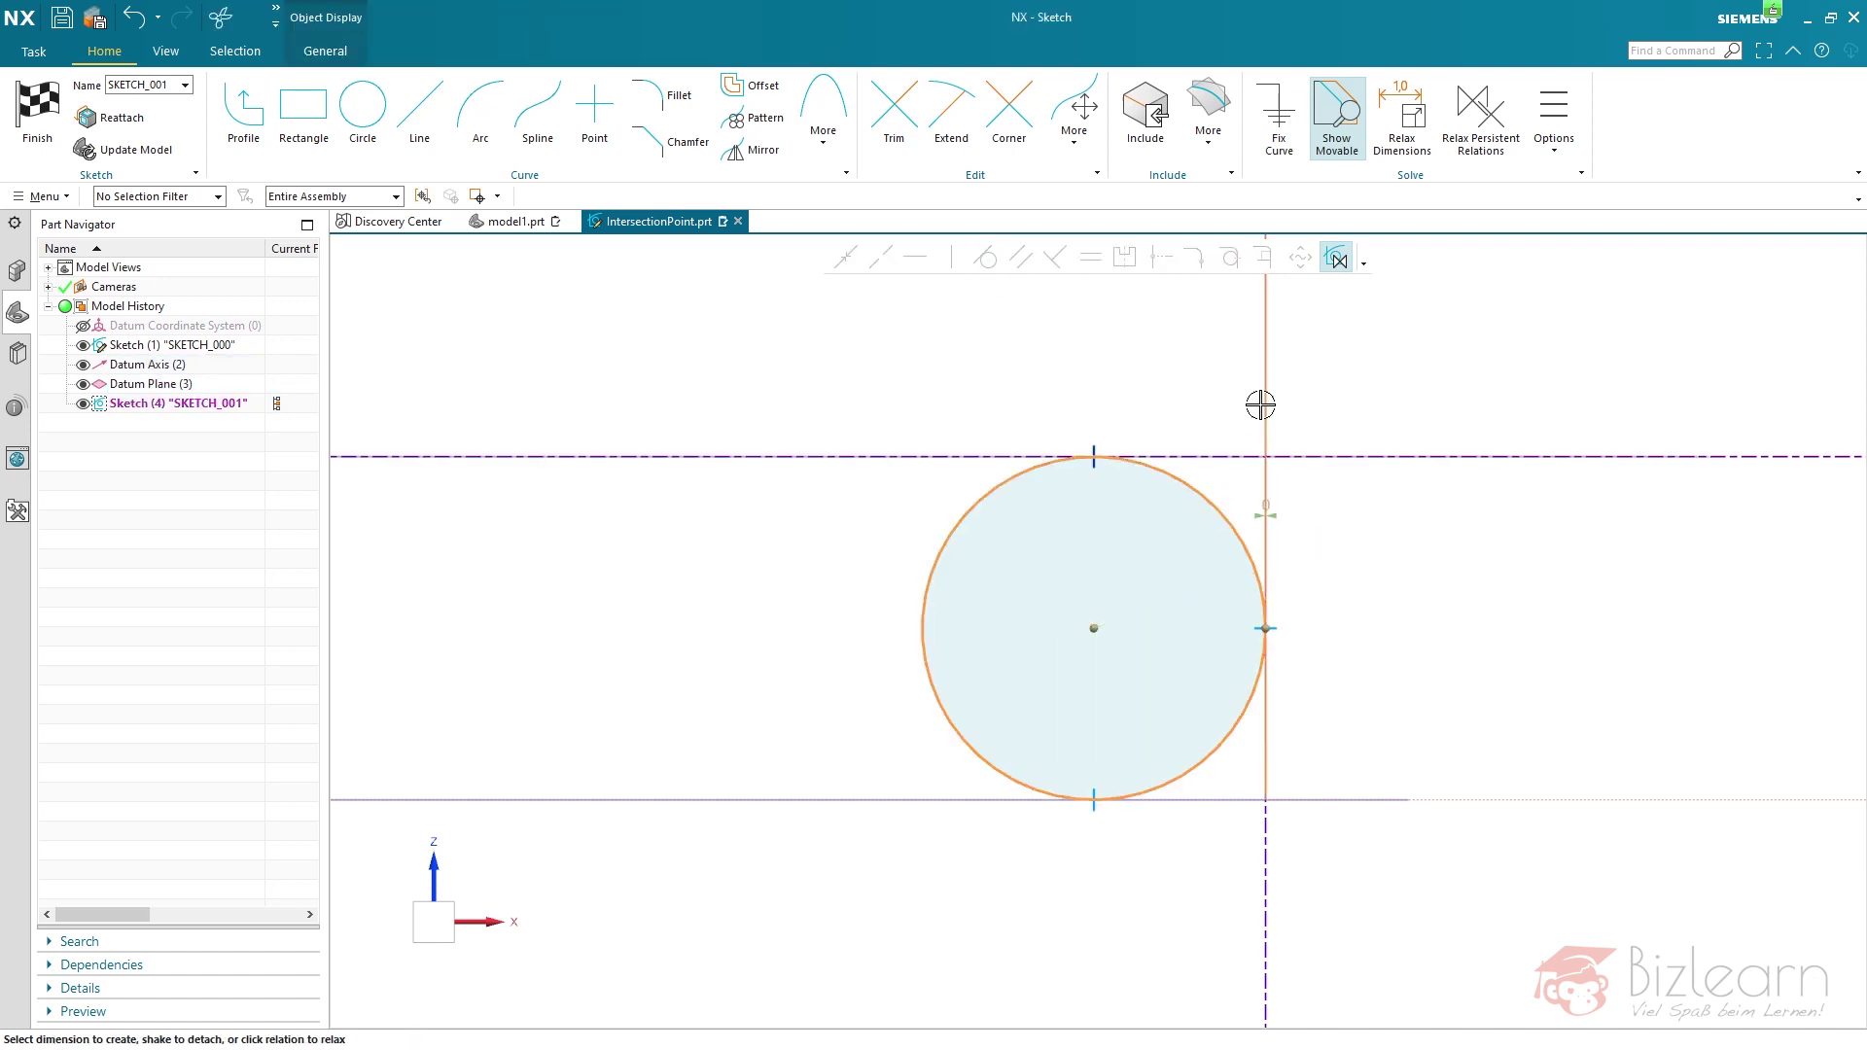
{"action": "left_click", "coordinate": [1262, 403]}
{"action": "left_click", "coordinate": [984, 257]}
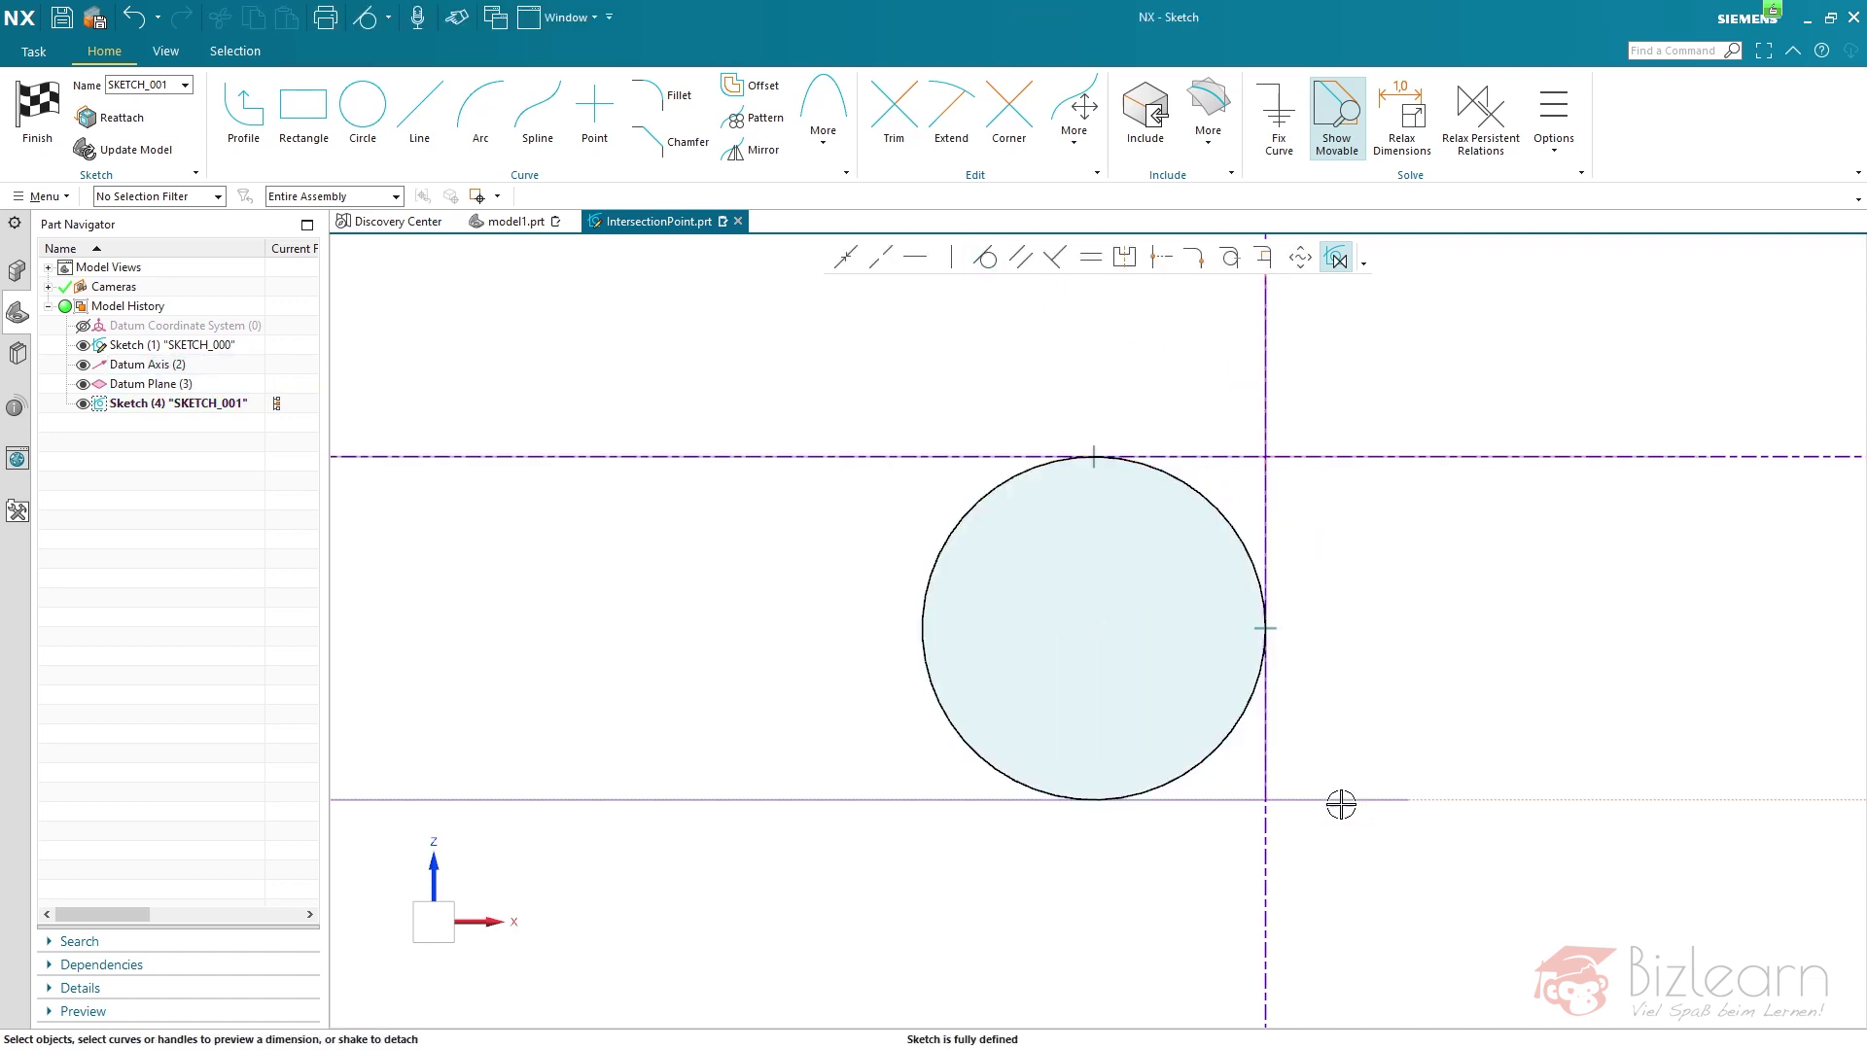
{"action": "left_click", "coordinate": [1198, 773]}
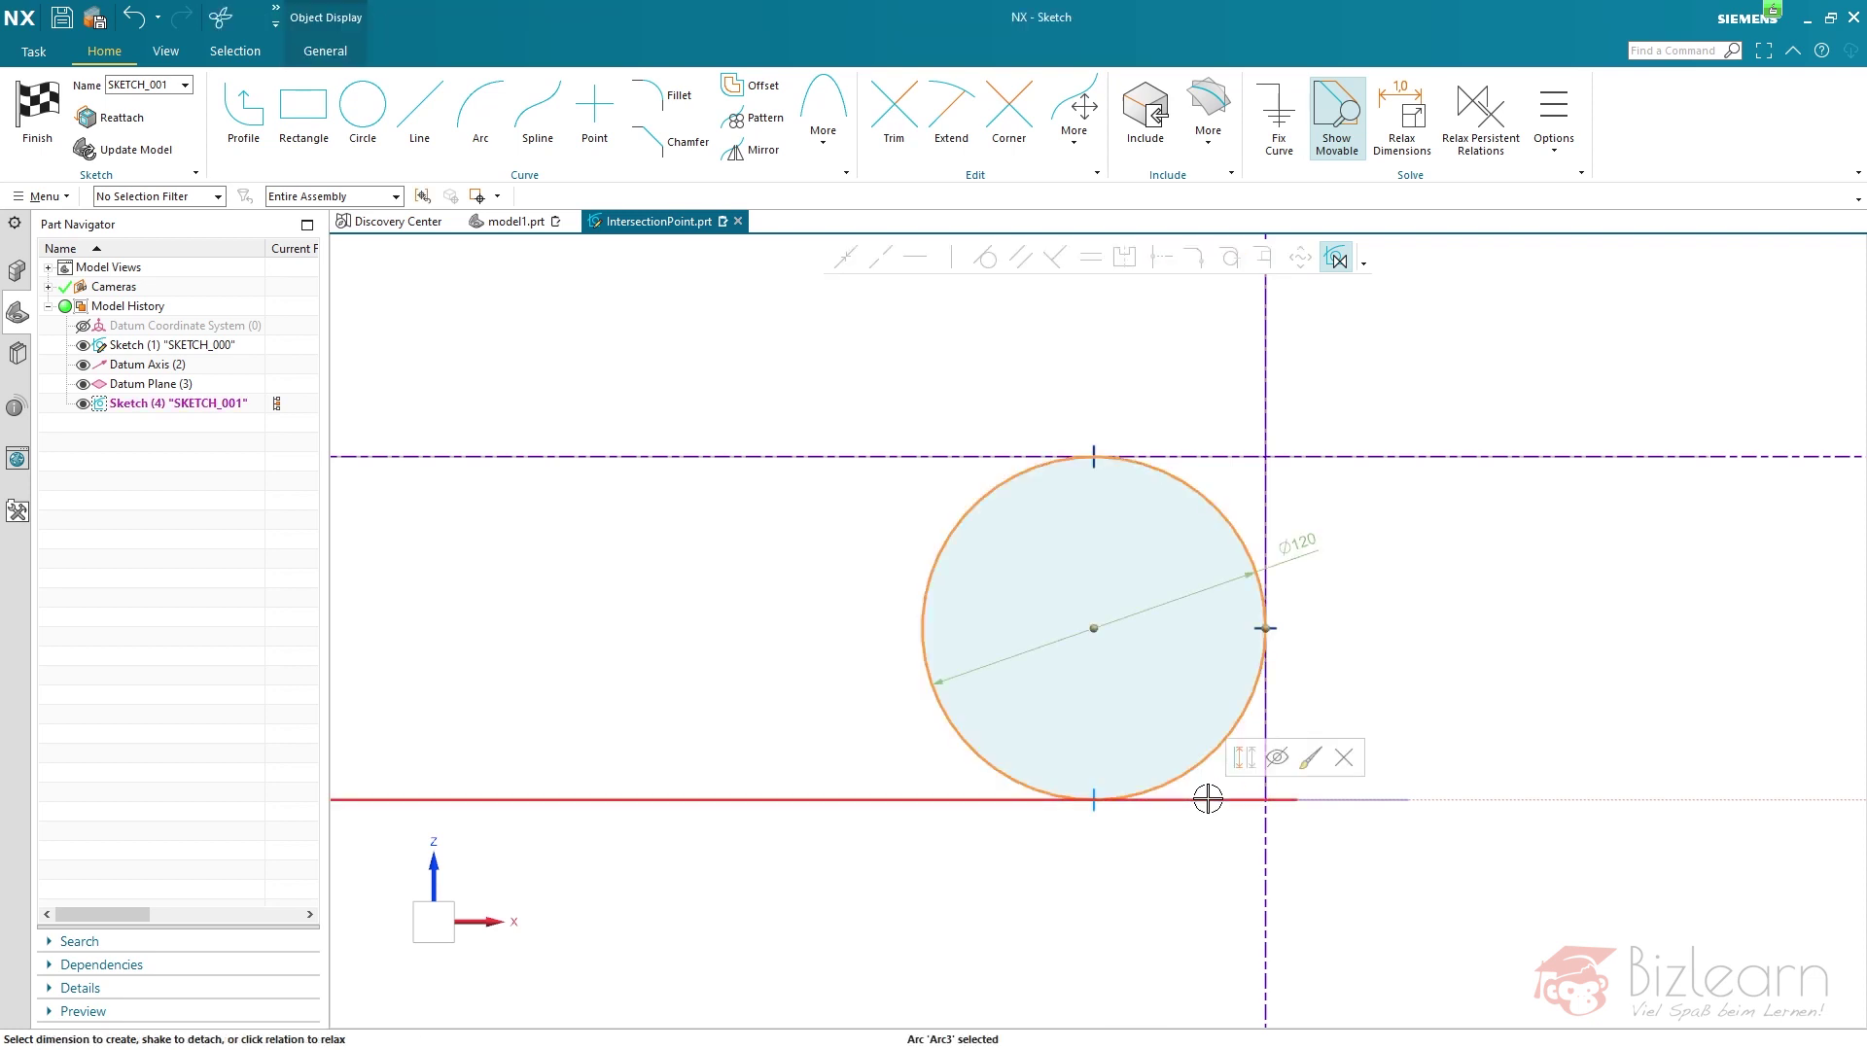
{"action": "left_click", "coordinate": [1491, 801]}
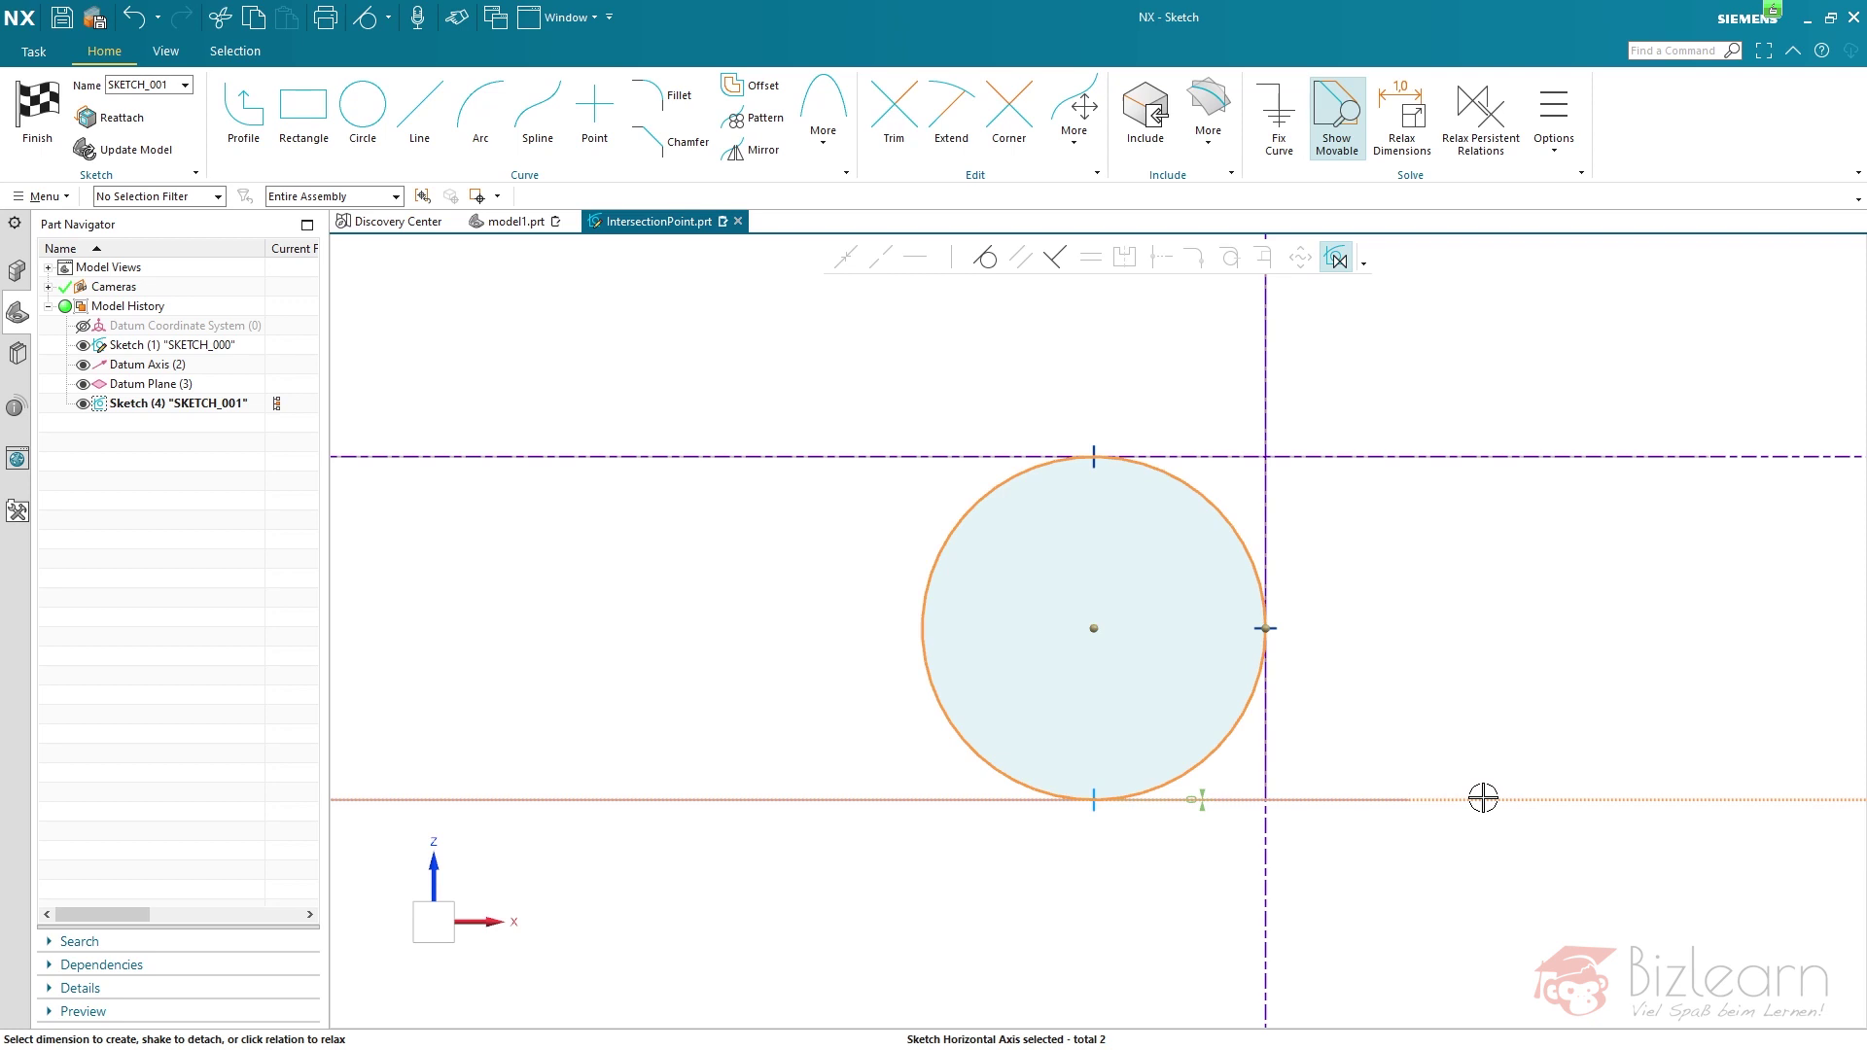
{"action": "left_click", "coordinate": [985, 256]}
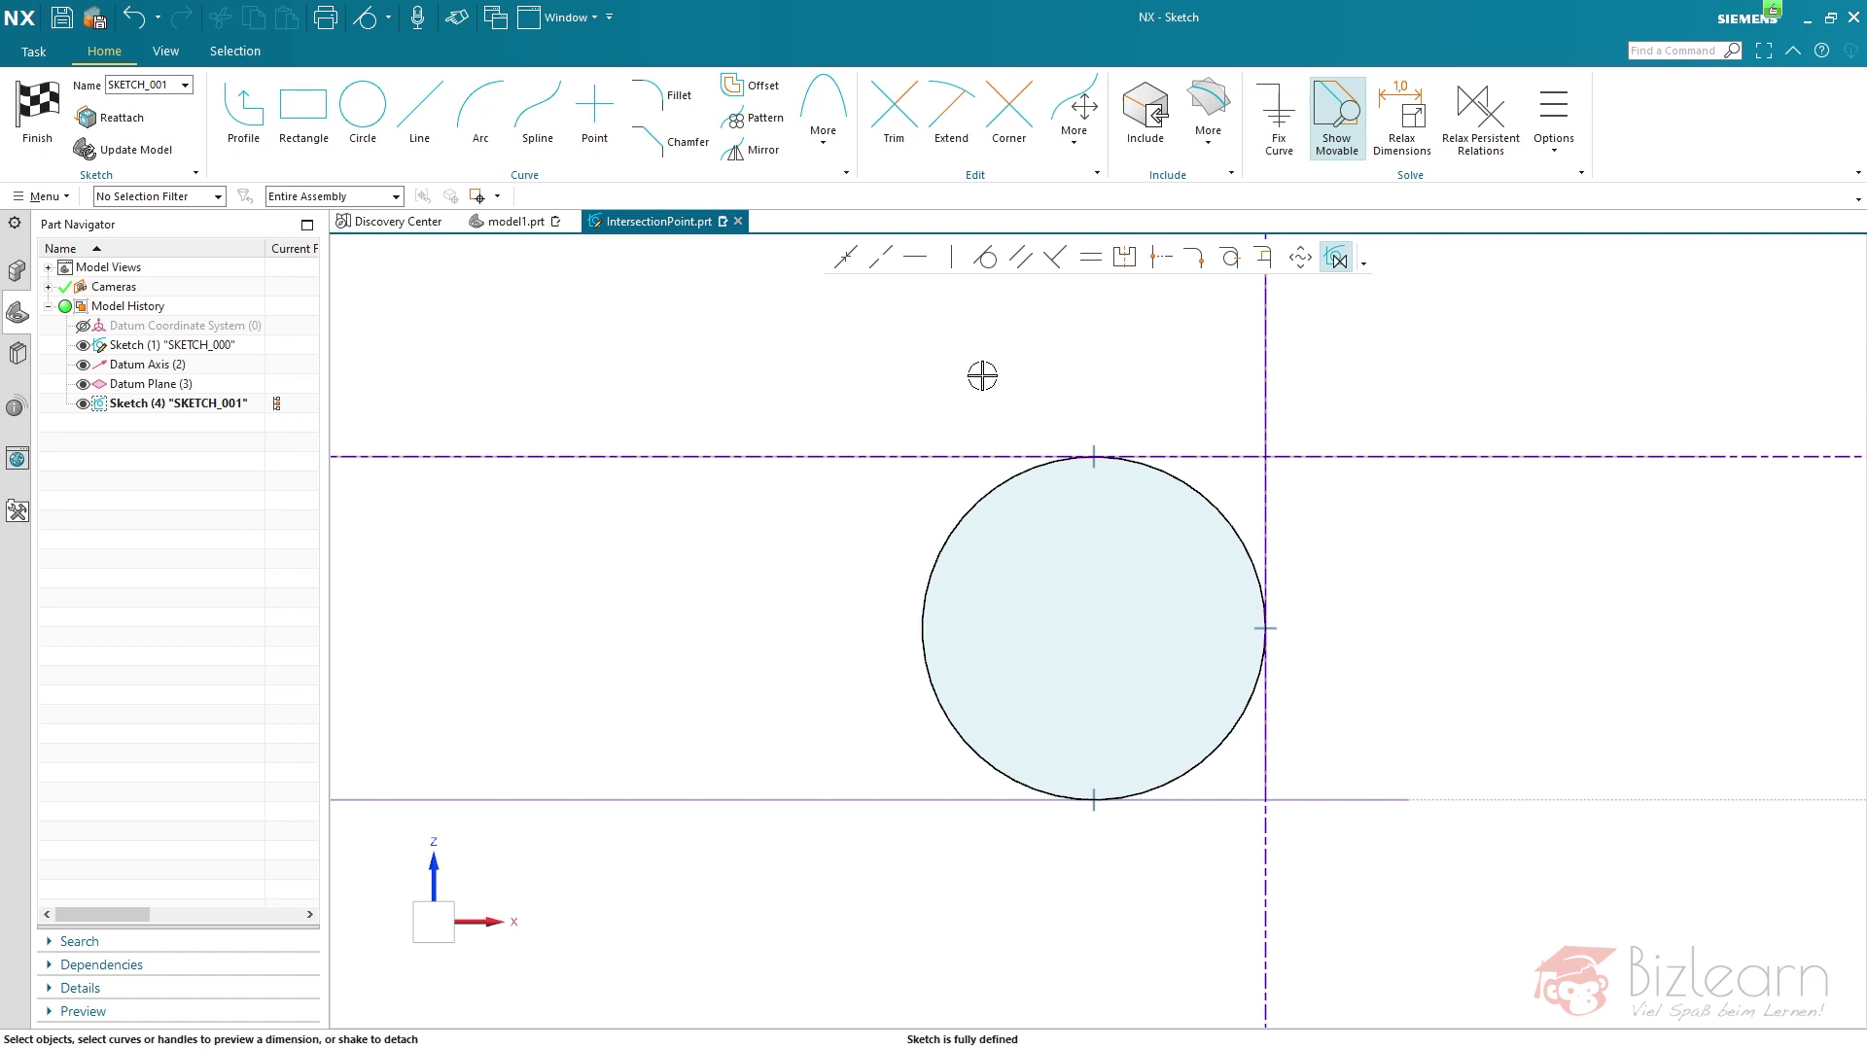
{"action": "left_click", "coordinate": [49, 144]}
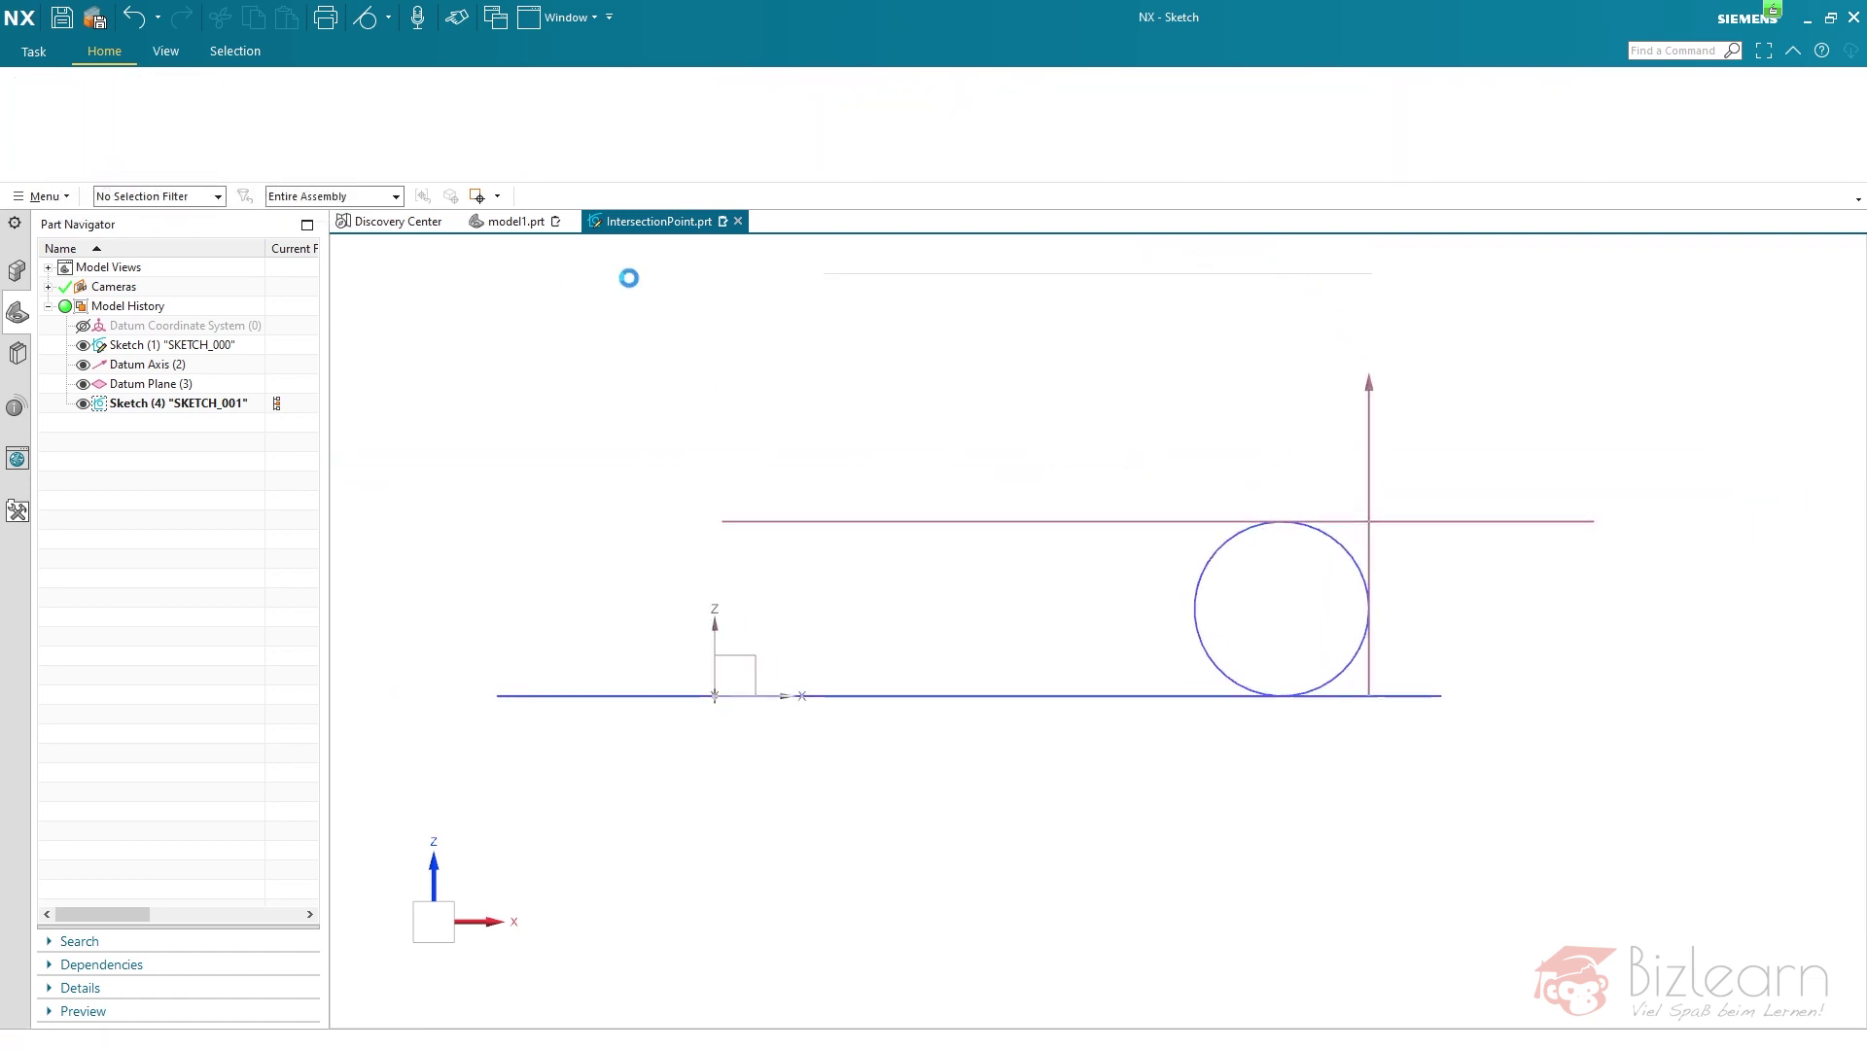
Step: Edit Datum Plane (3), reversing both its offset direction and normal, and apply the change
{"action": "left_click", "coordinate": [182, 383]}
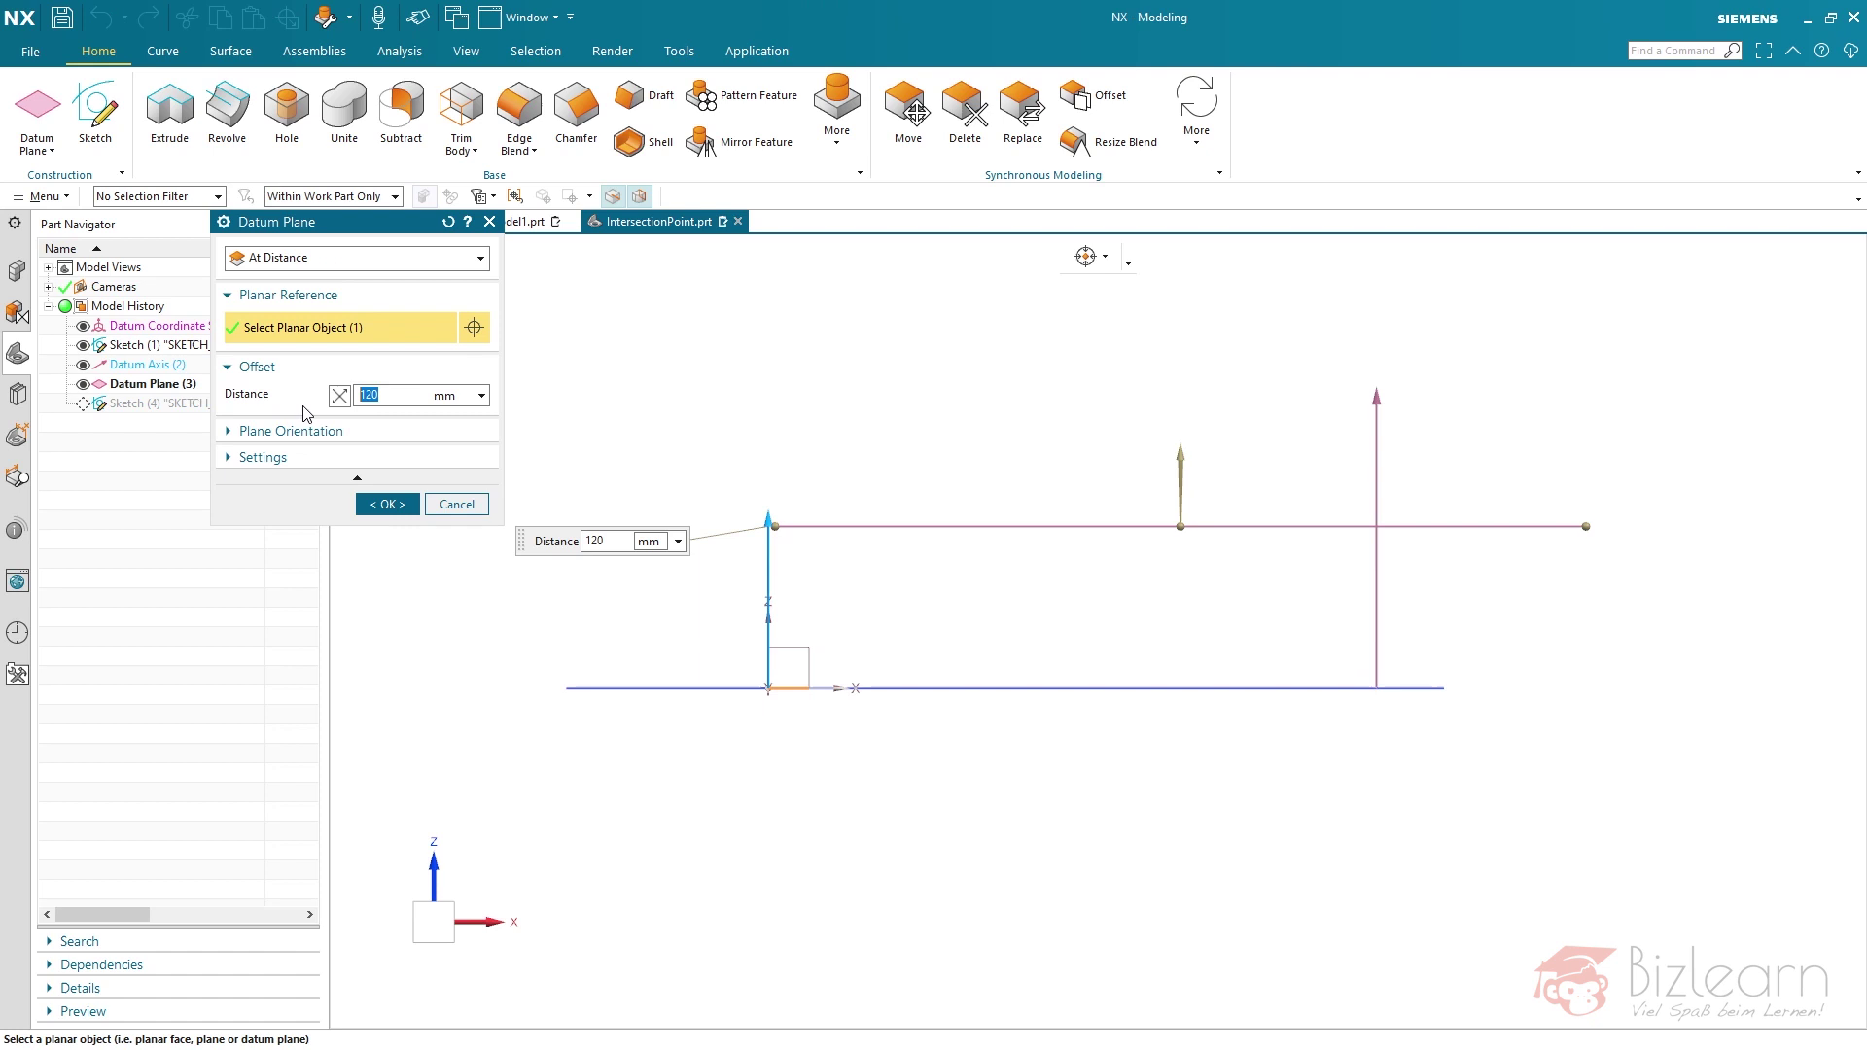
{"action": "left_click", "coordinate": [337, 403]}
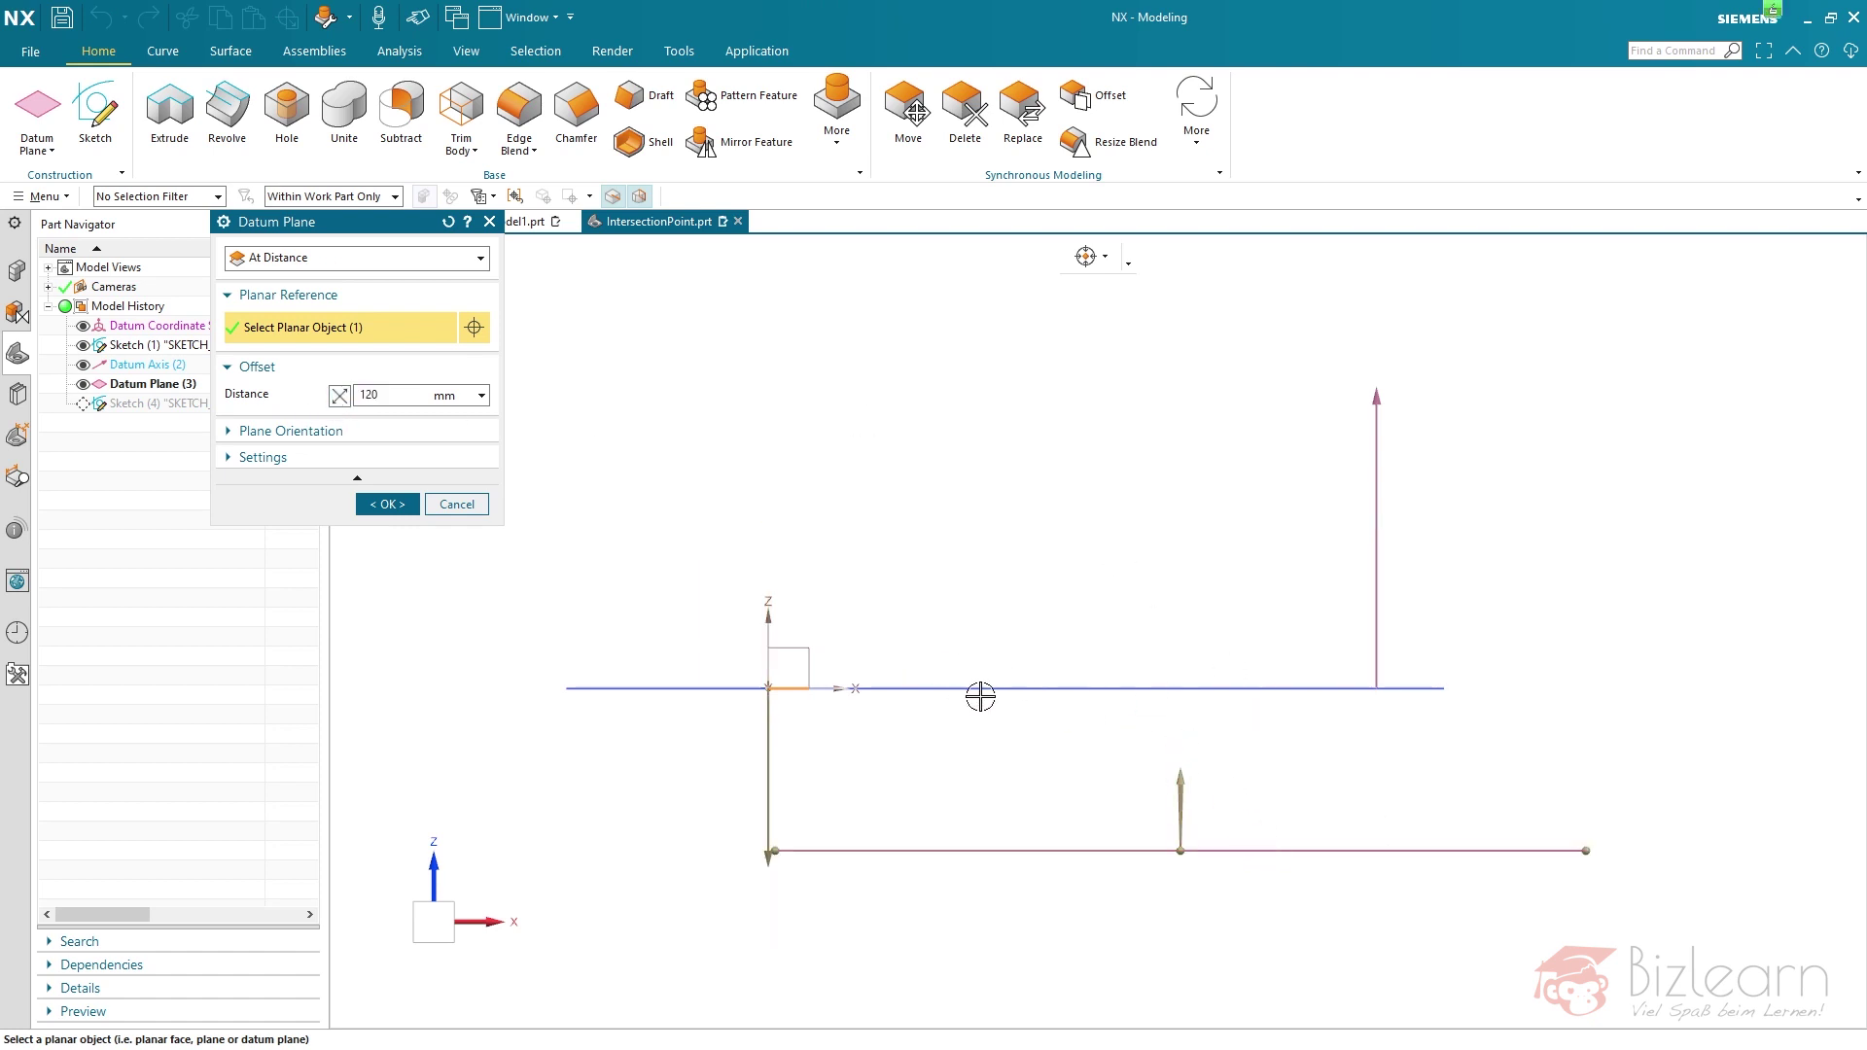
{"action": "double_click", "coordinate": [1173, 797]}
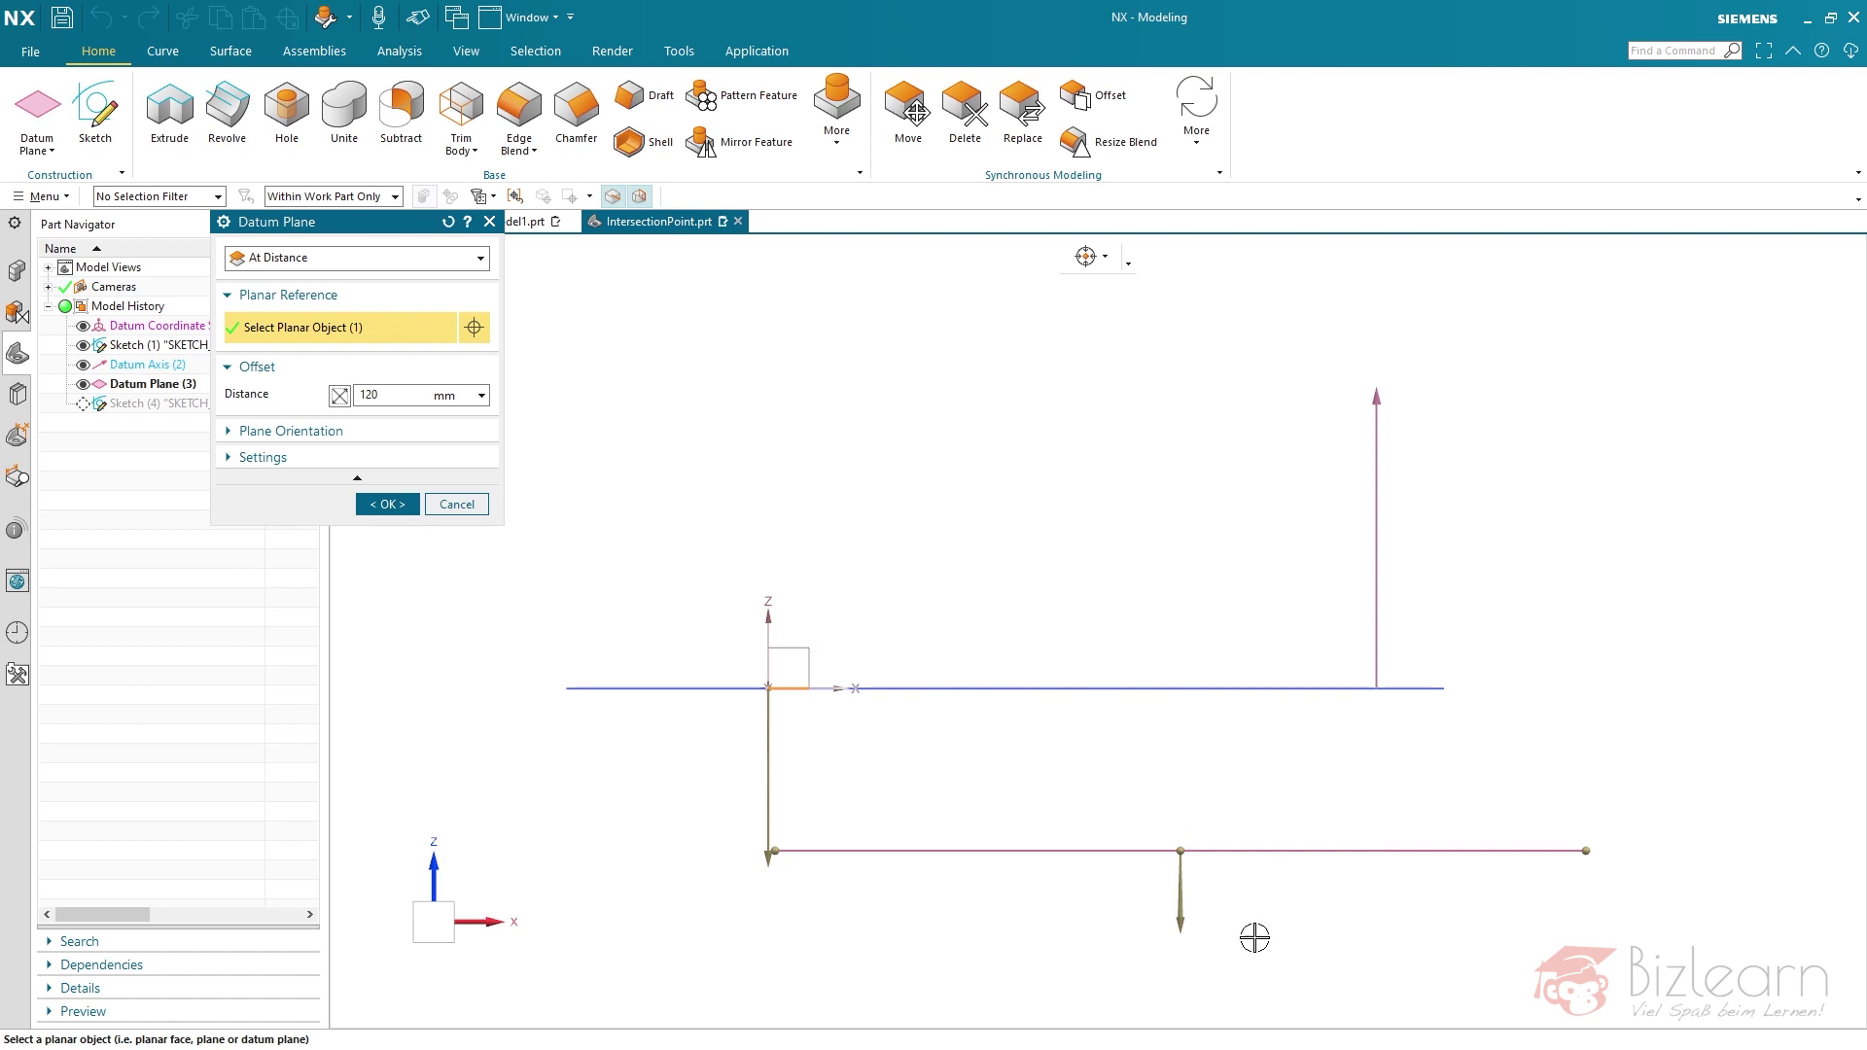
{"action": "middle_click", "coordinate": [1042, 514]}
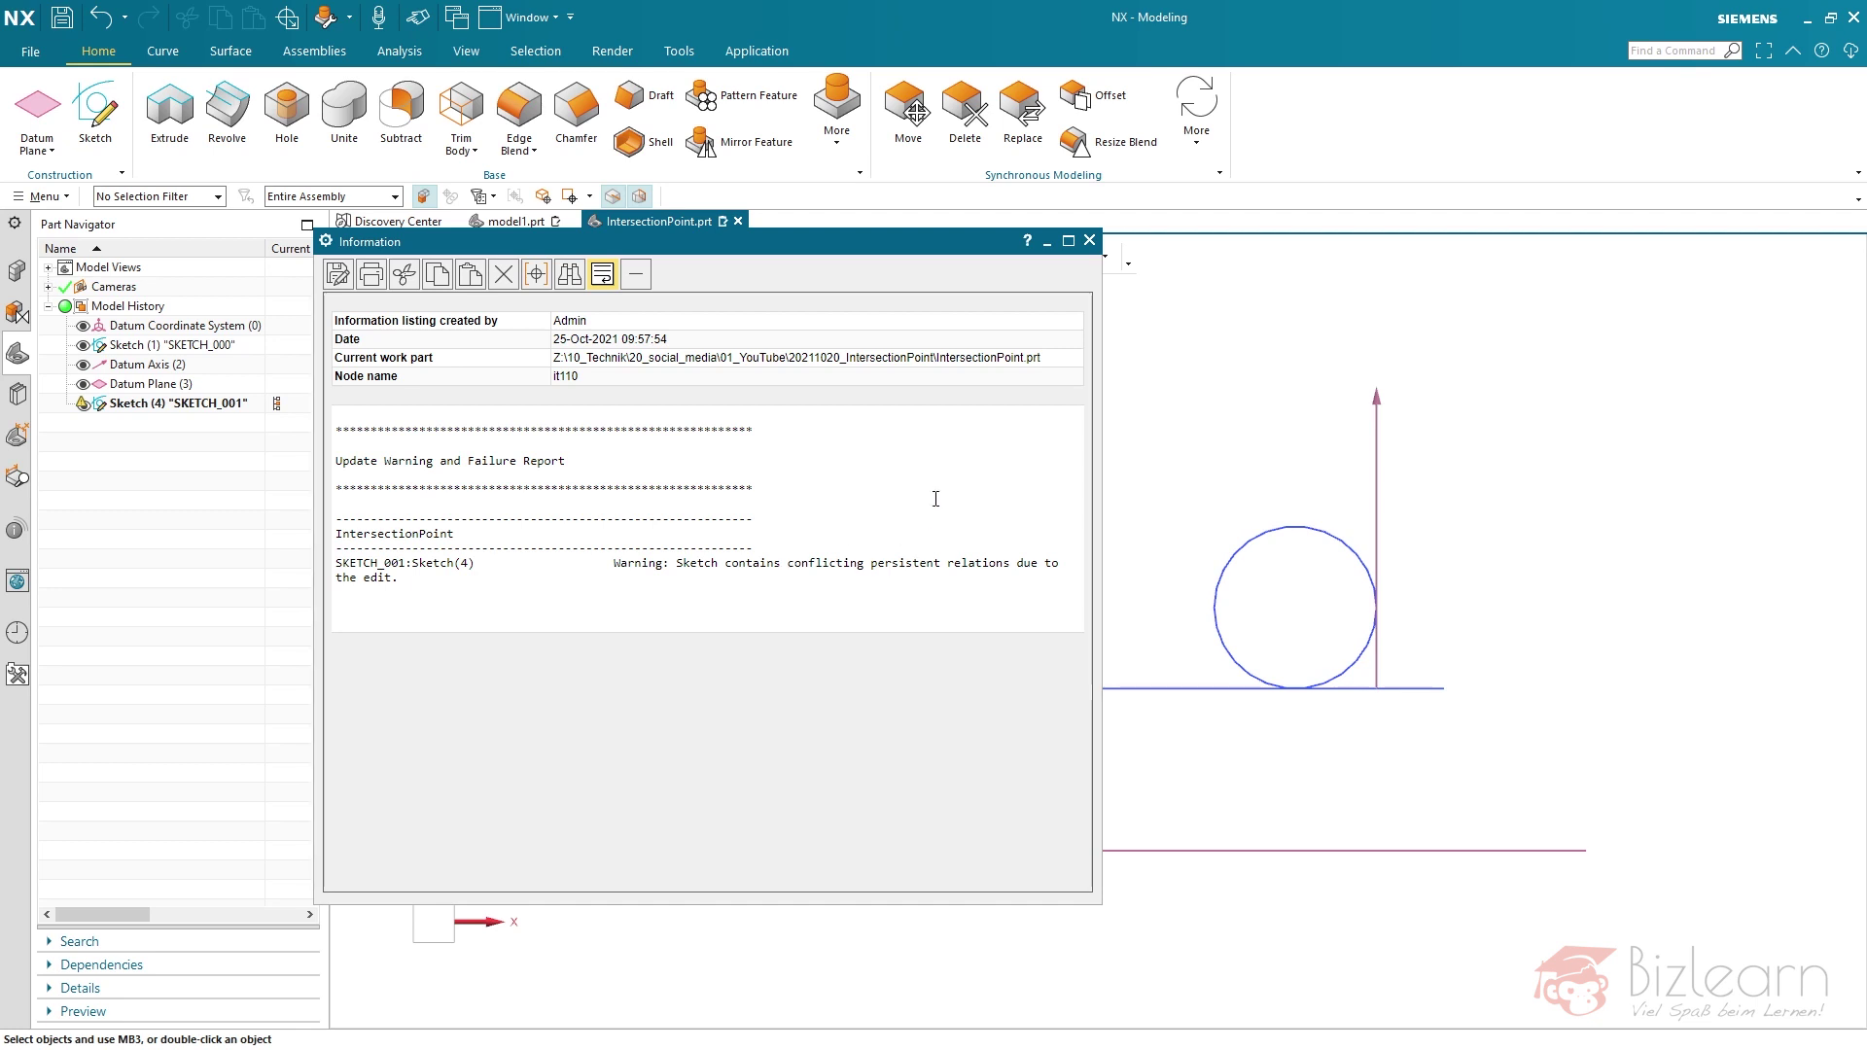
Step: Dismiss the conflicting-relations warning, undo the plane reversal, and reselect Datum Plane (3)
{"action": "left_click", "coordinate": [1089, 240]}
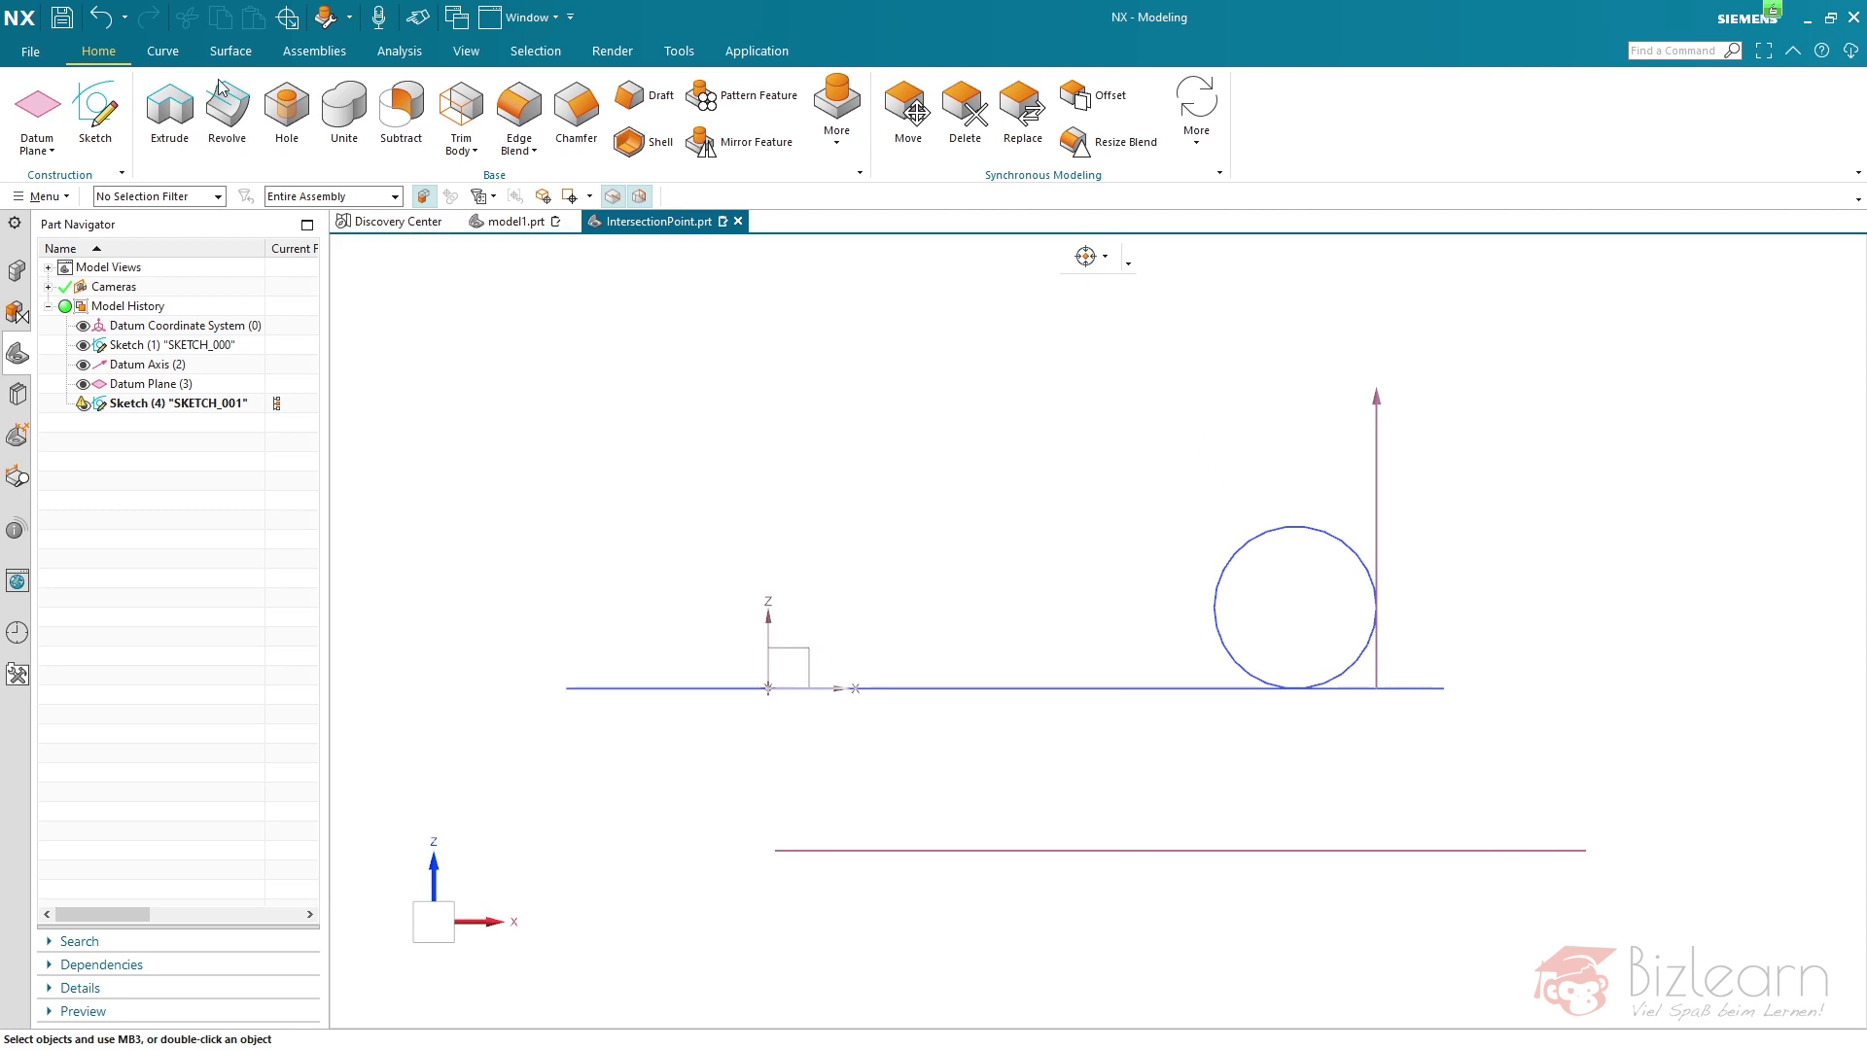
{"action": "left_click", "coordinate": [101, 16]}
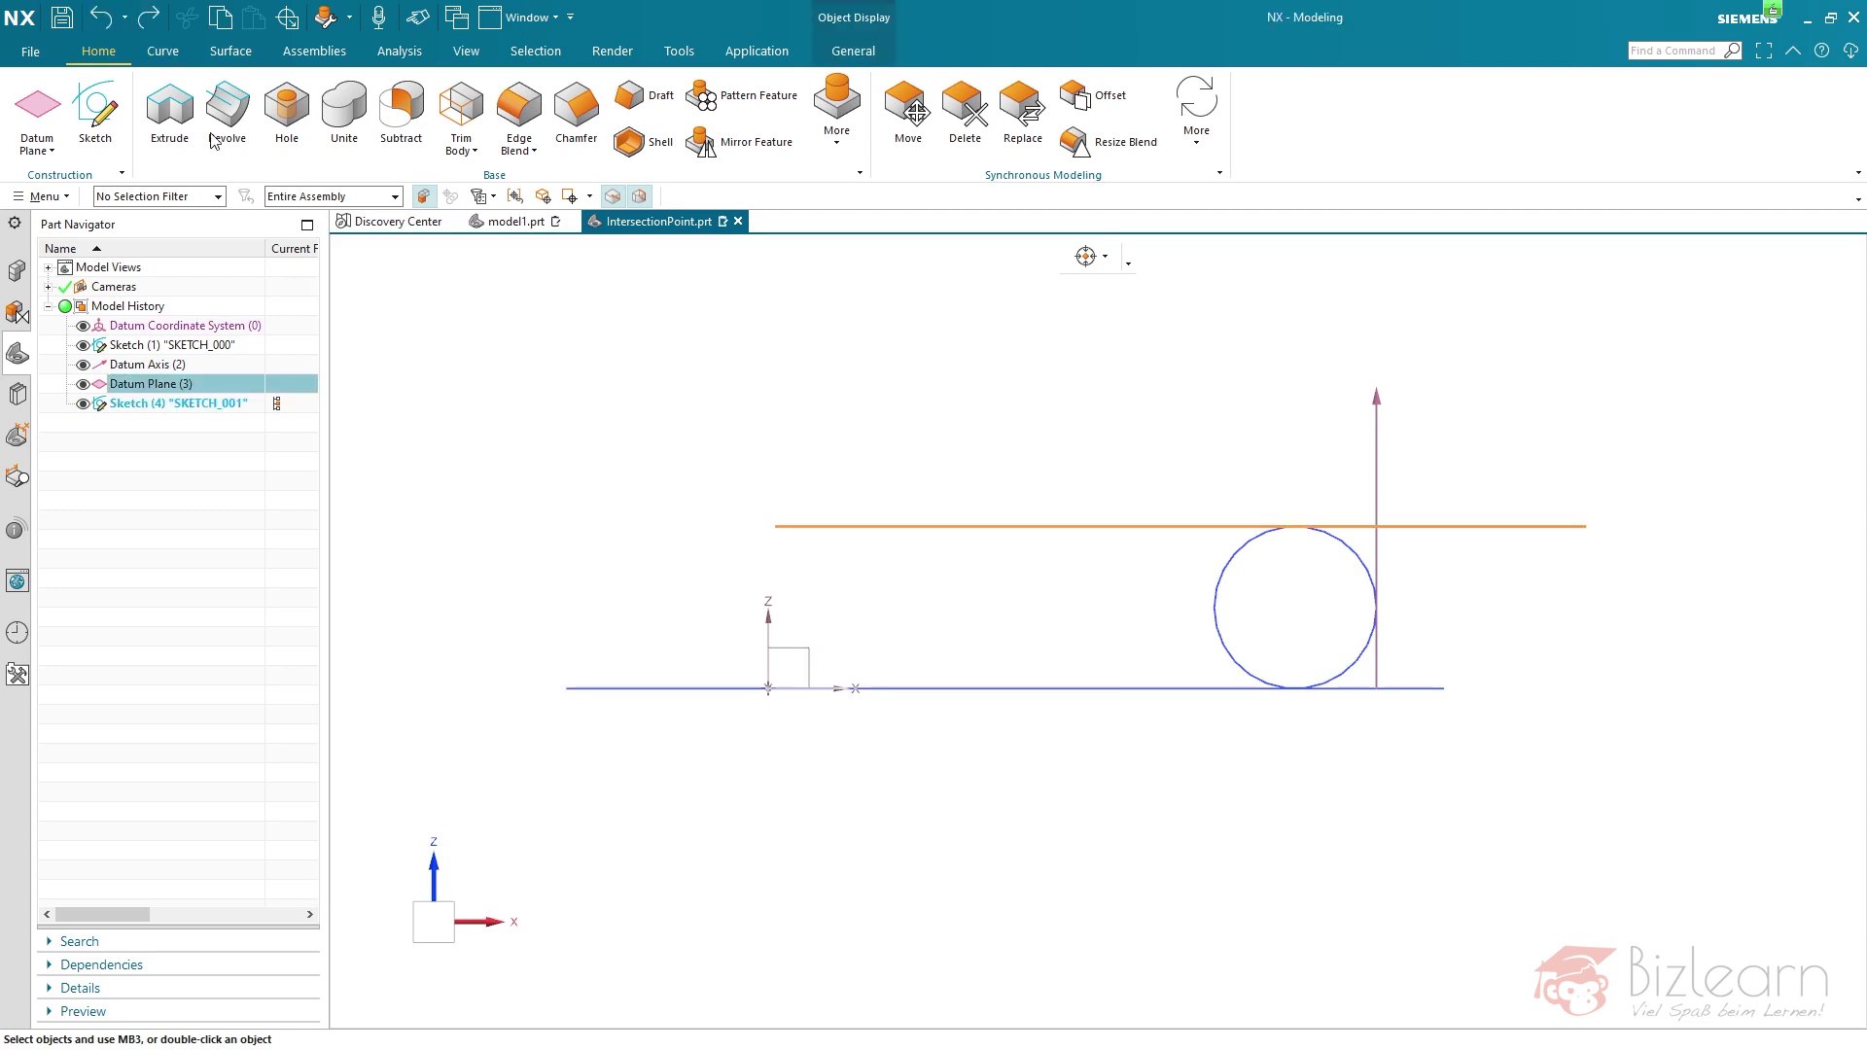
{"action": "left_click", "coordinate": [208, 473]}
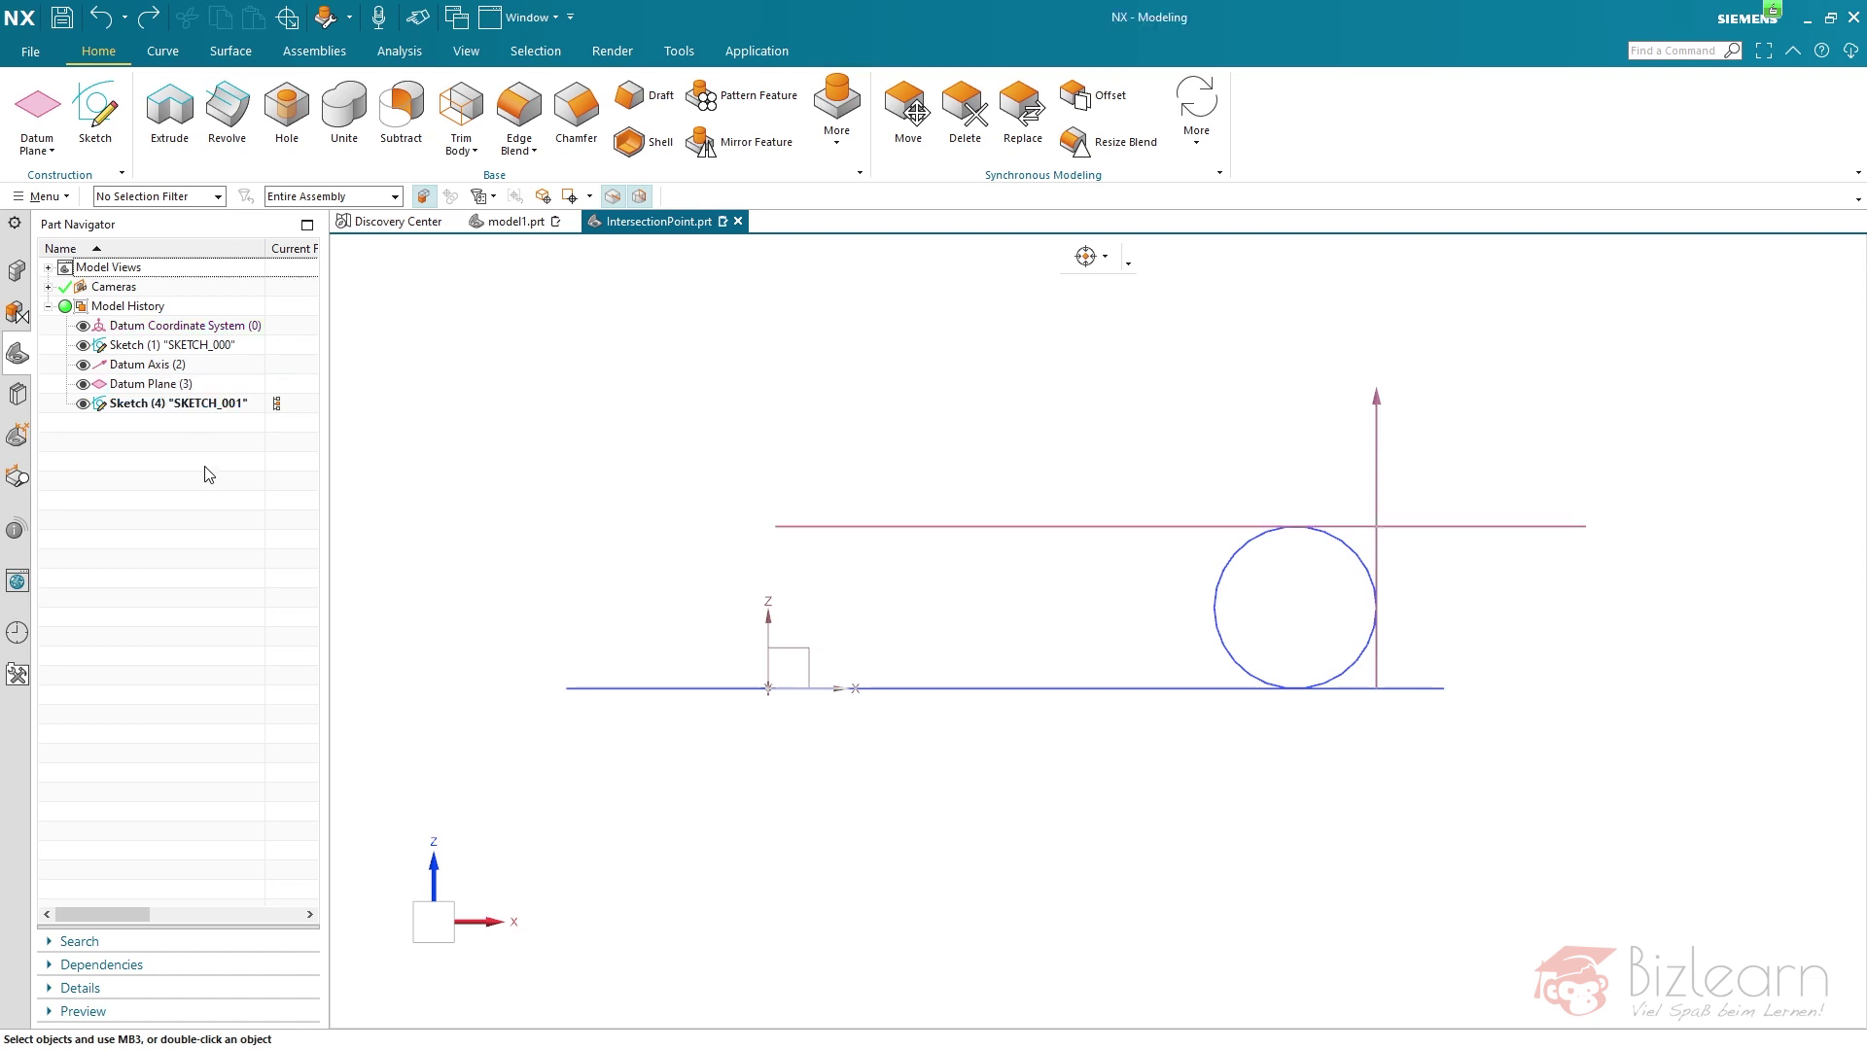
{"action": "left_click", "coordinate": [164, 385]}
Step: In SKETCH_001, delete the circle's tangent relation to the bottom line and check its remaining constraints
{"action": "double_click", "coordinate": [172, 404]}
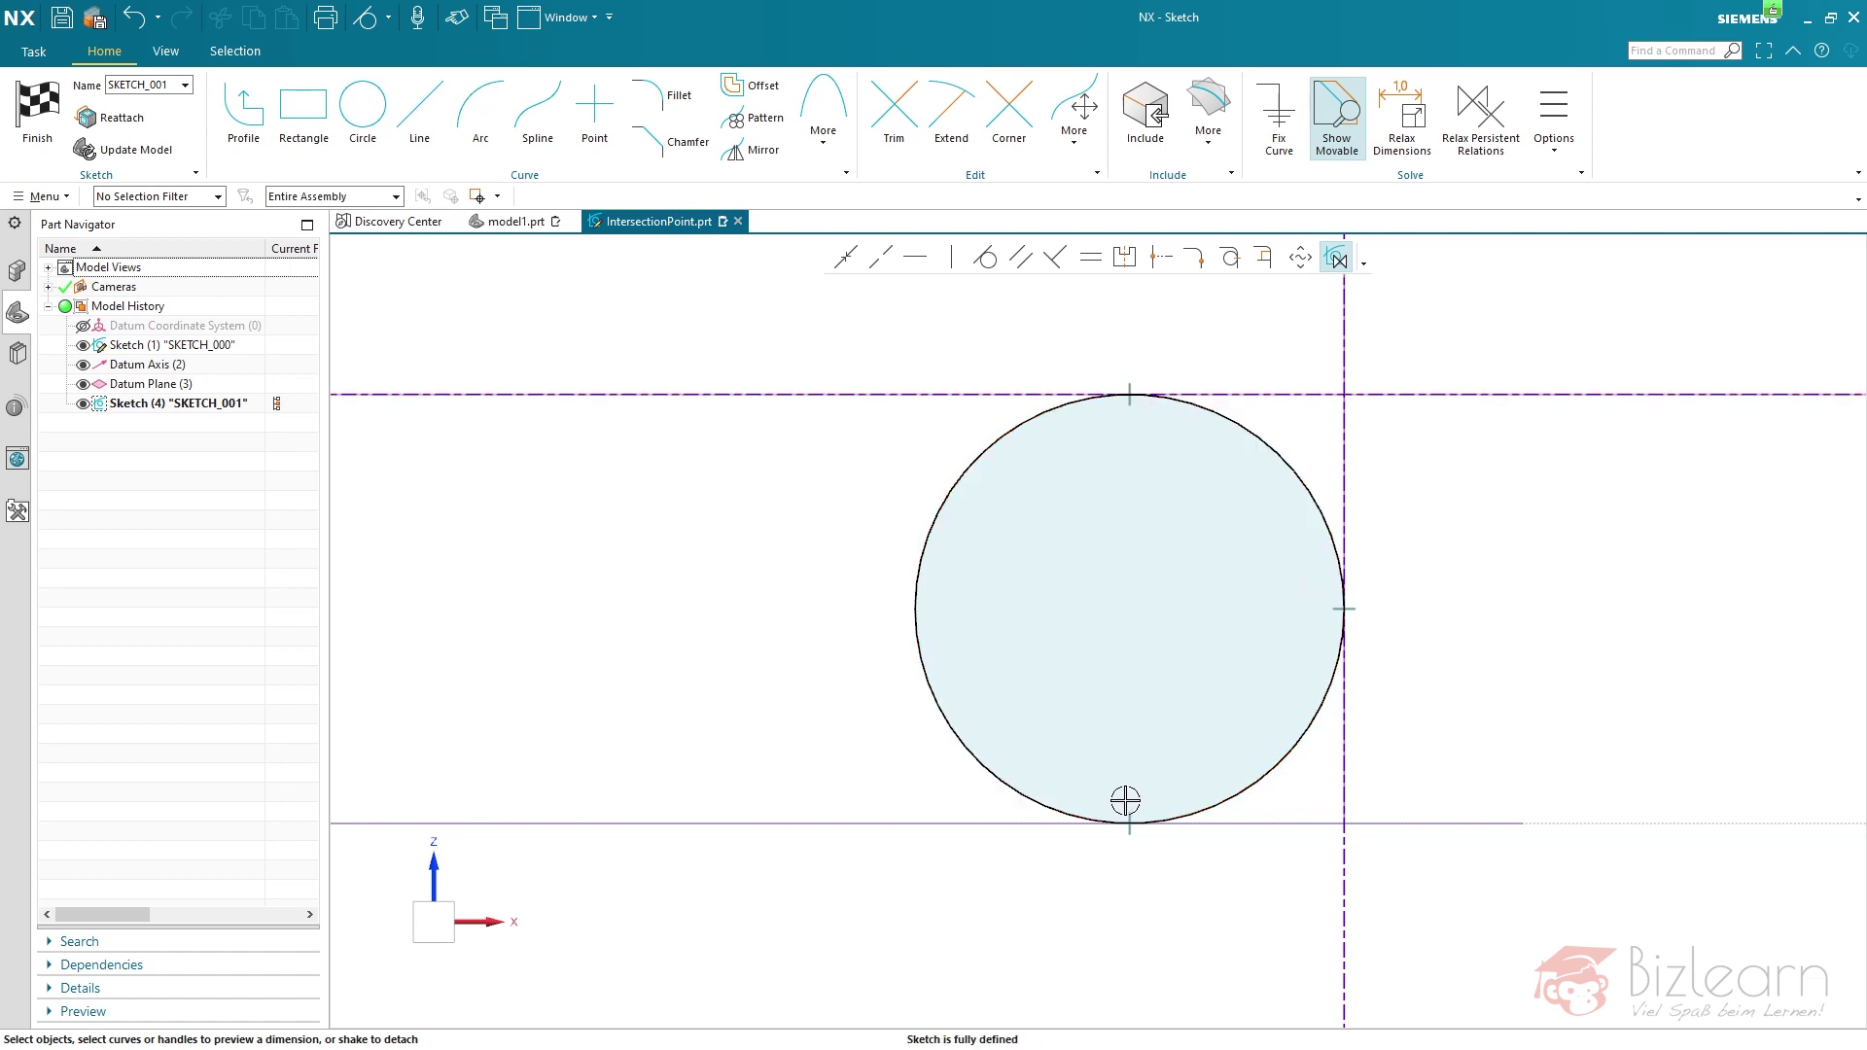
{"action": "left_click", "coordinate": [1164, 774]}
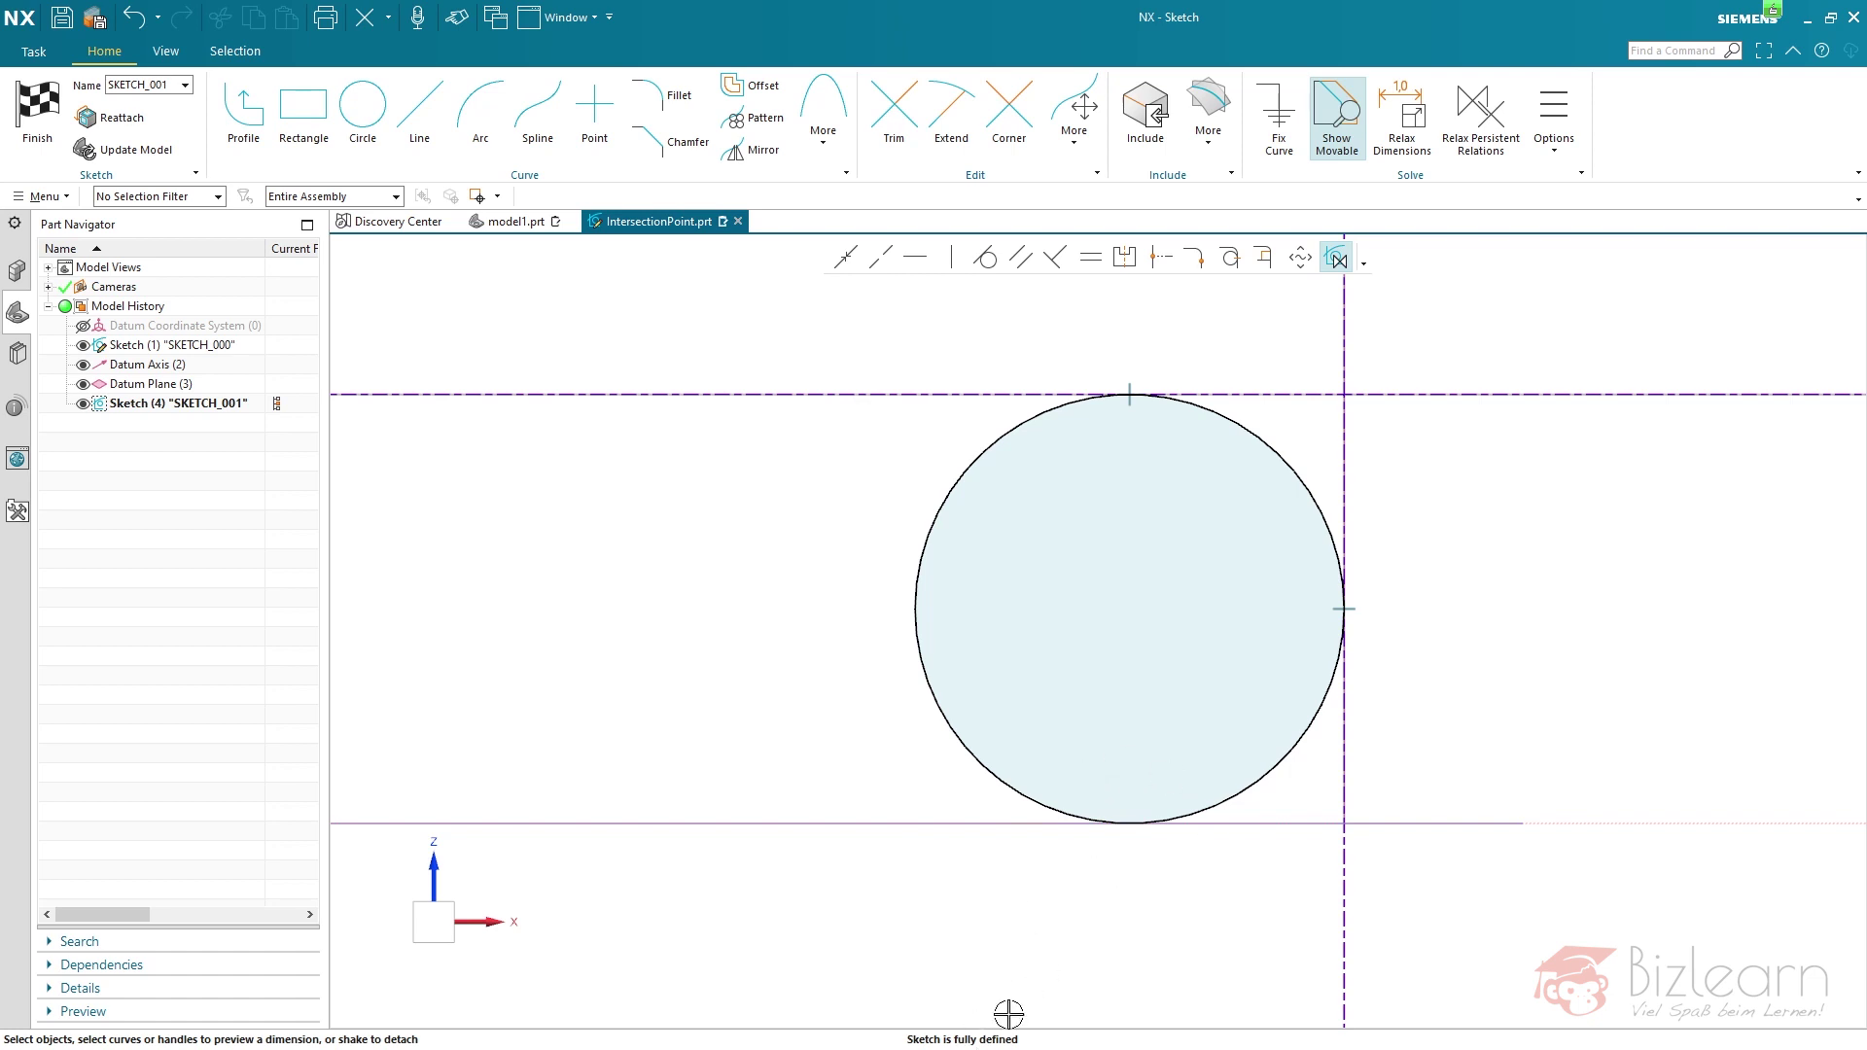
{"action": "left_click", "coordinate": [950, 744]}
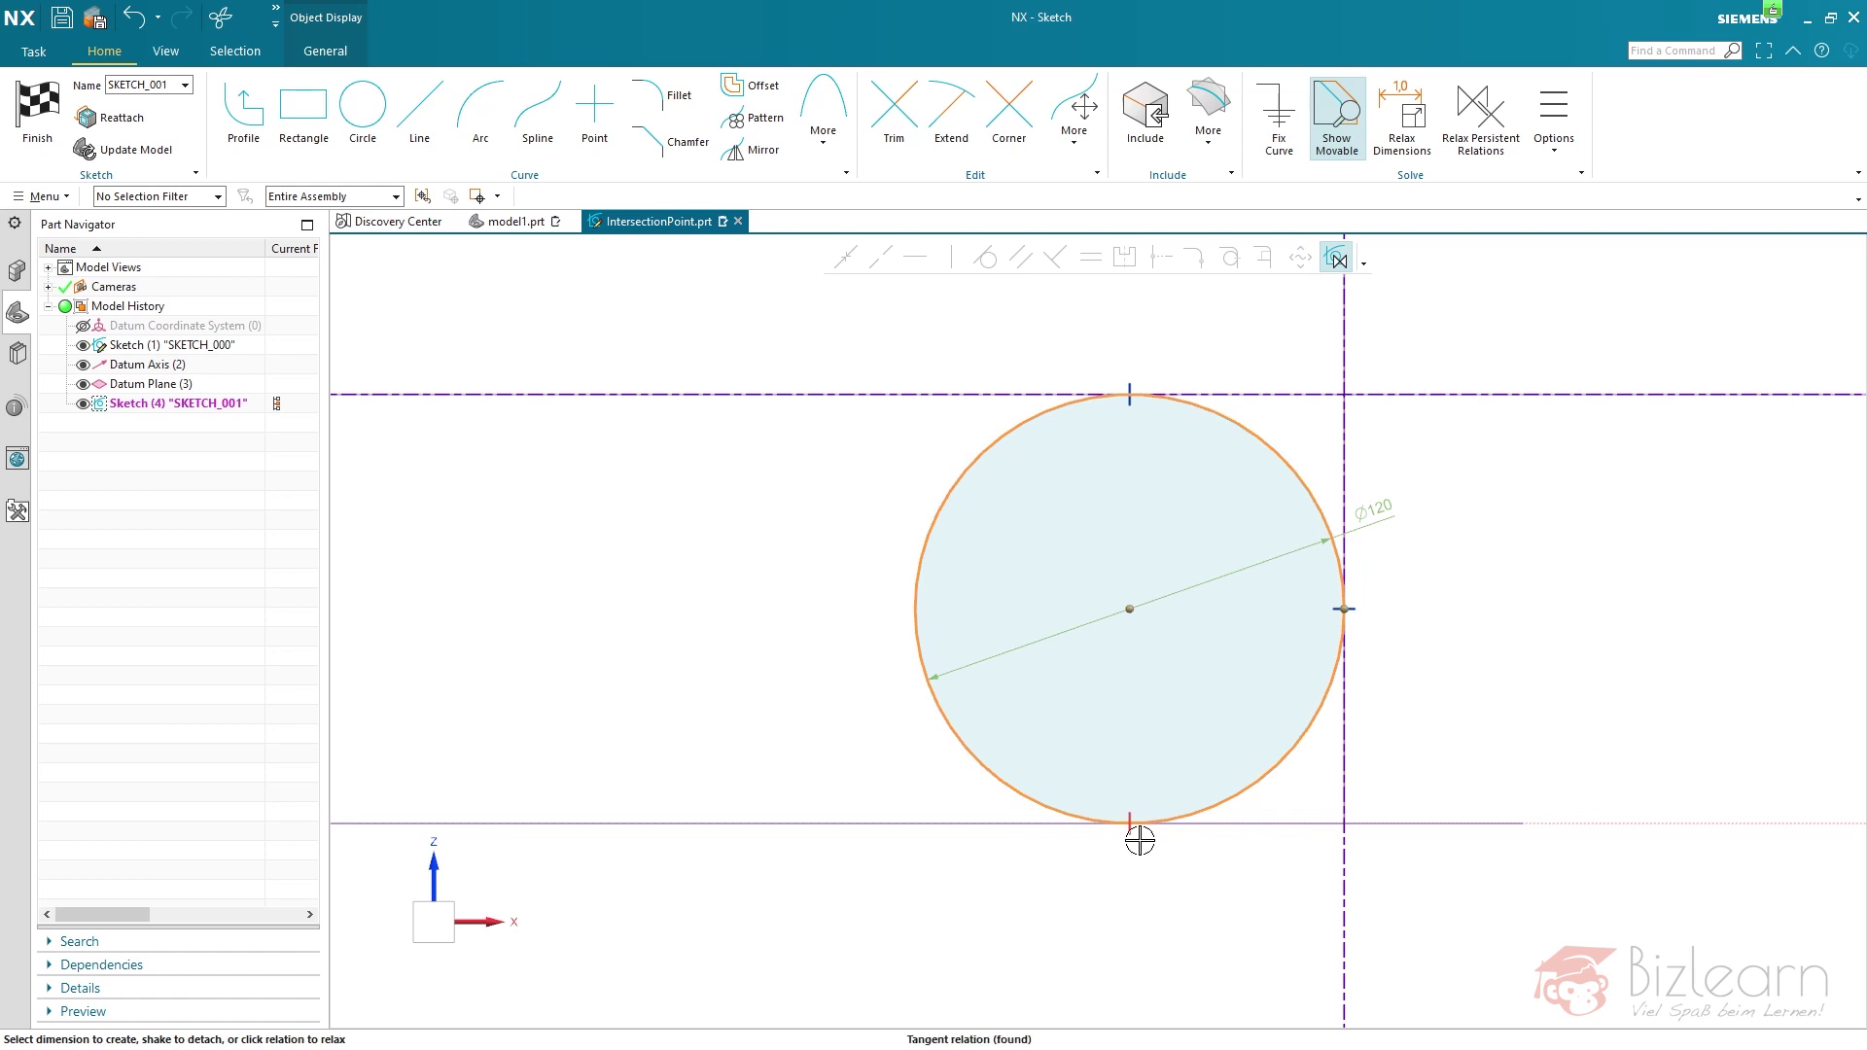
{"action": "left_click", "coordinate": [1546, 719]}
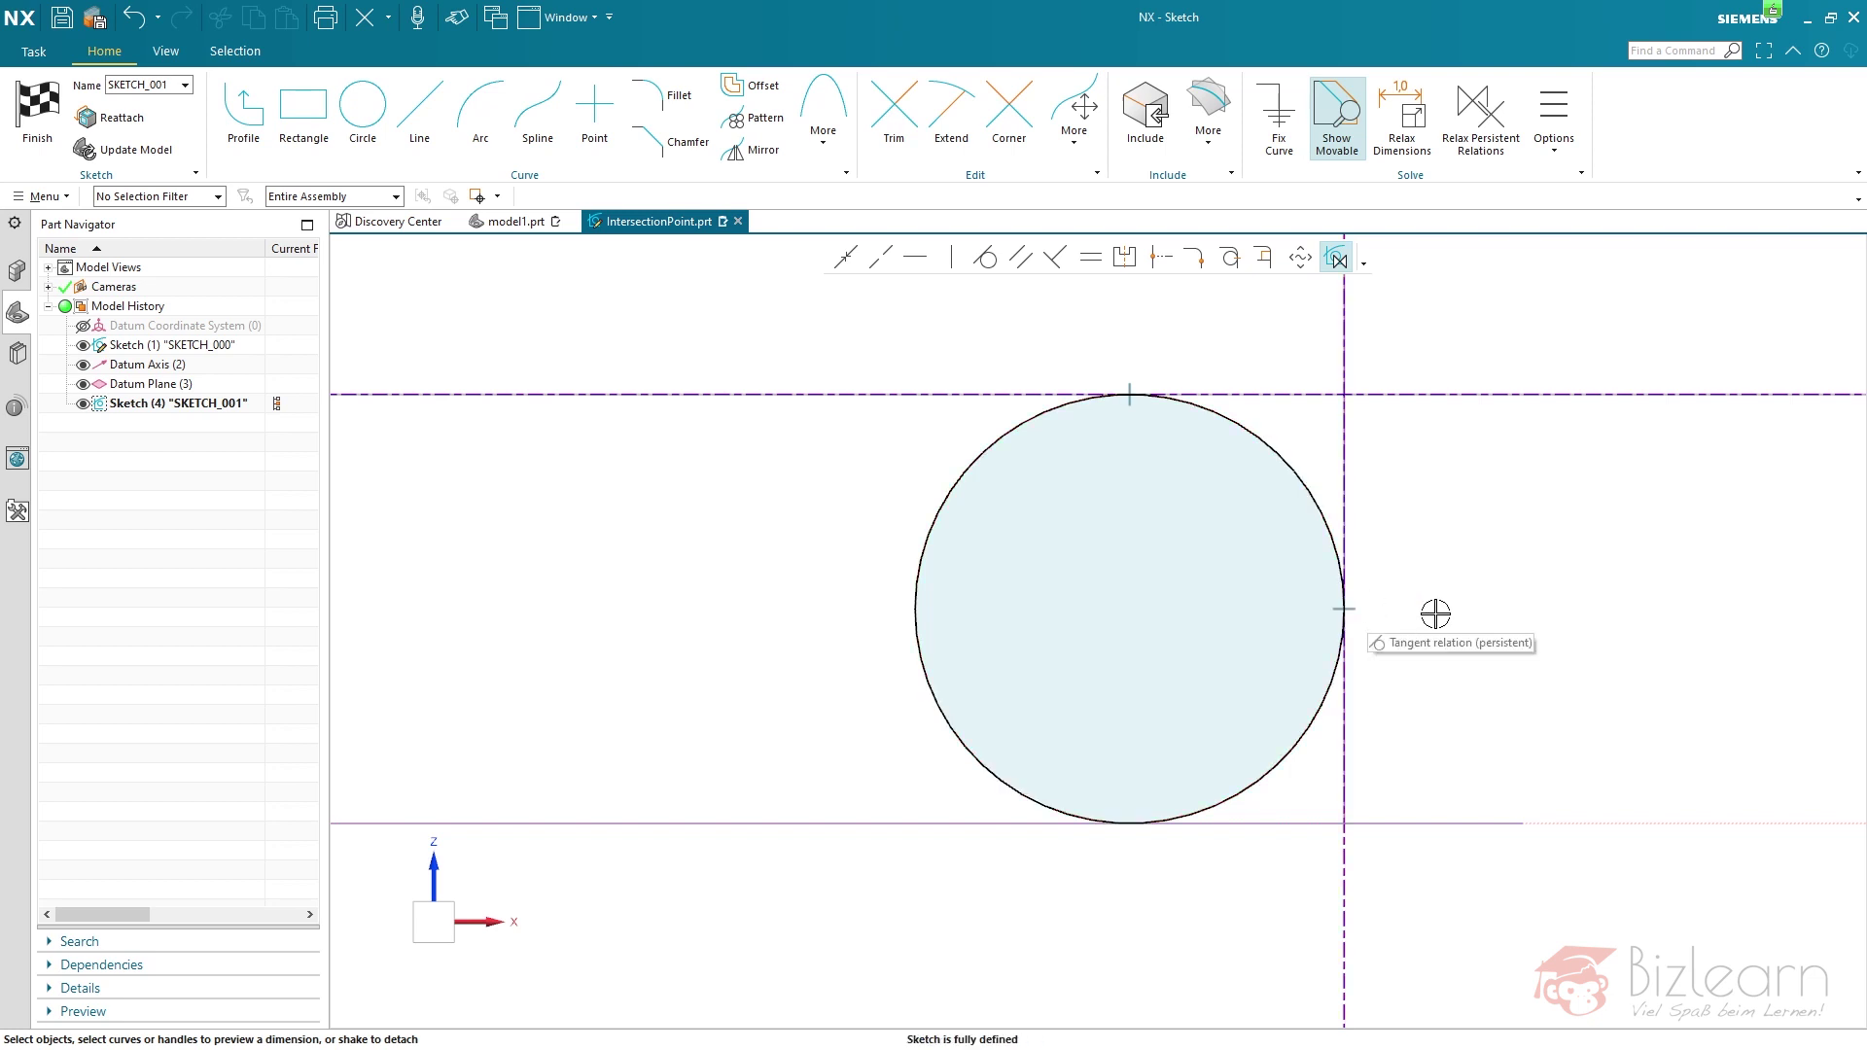
{"action": "right_click", "coordinate": [1418, 547]}
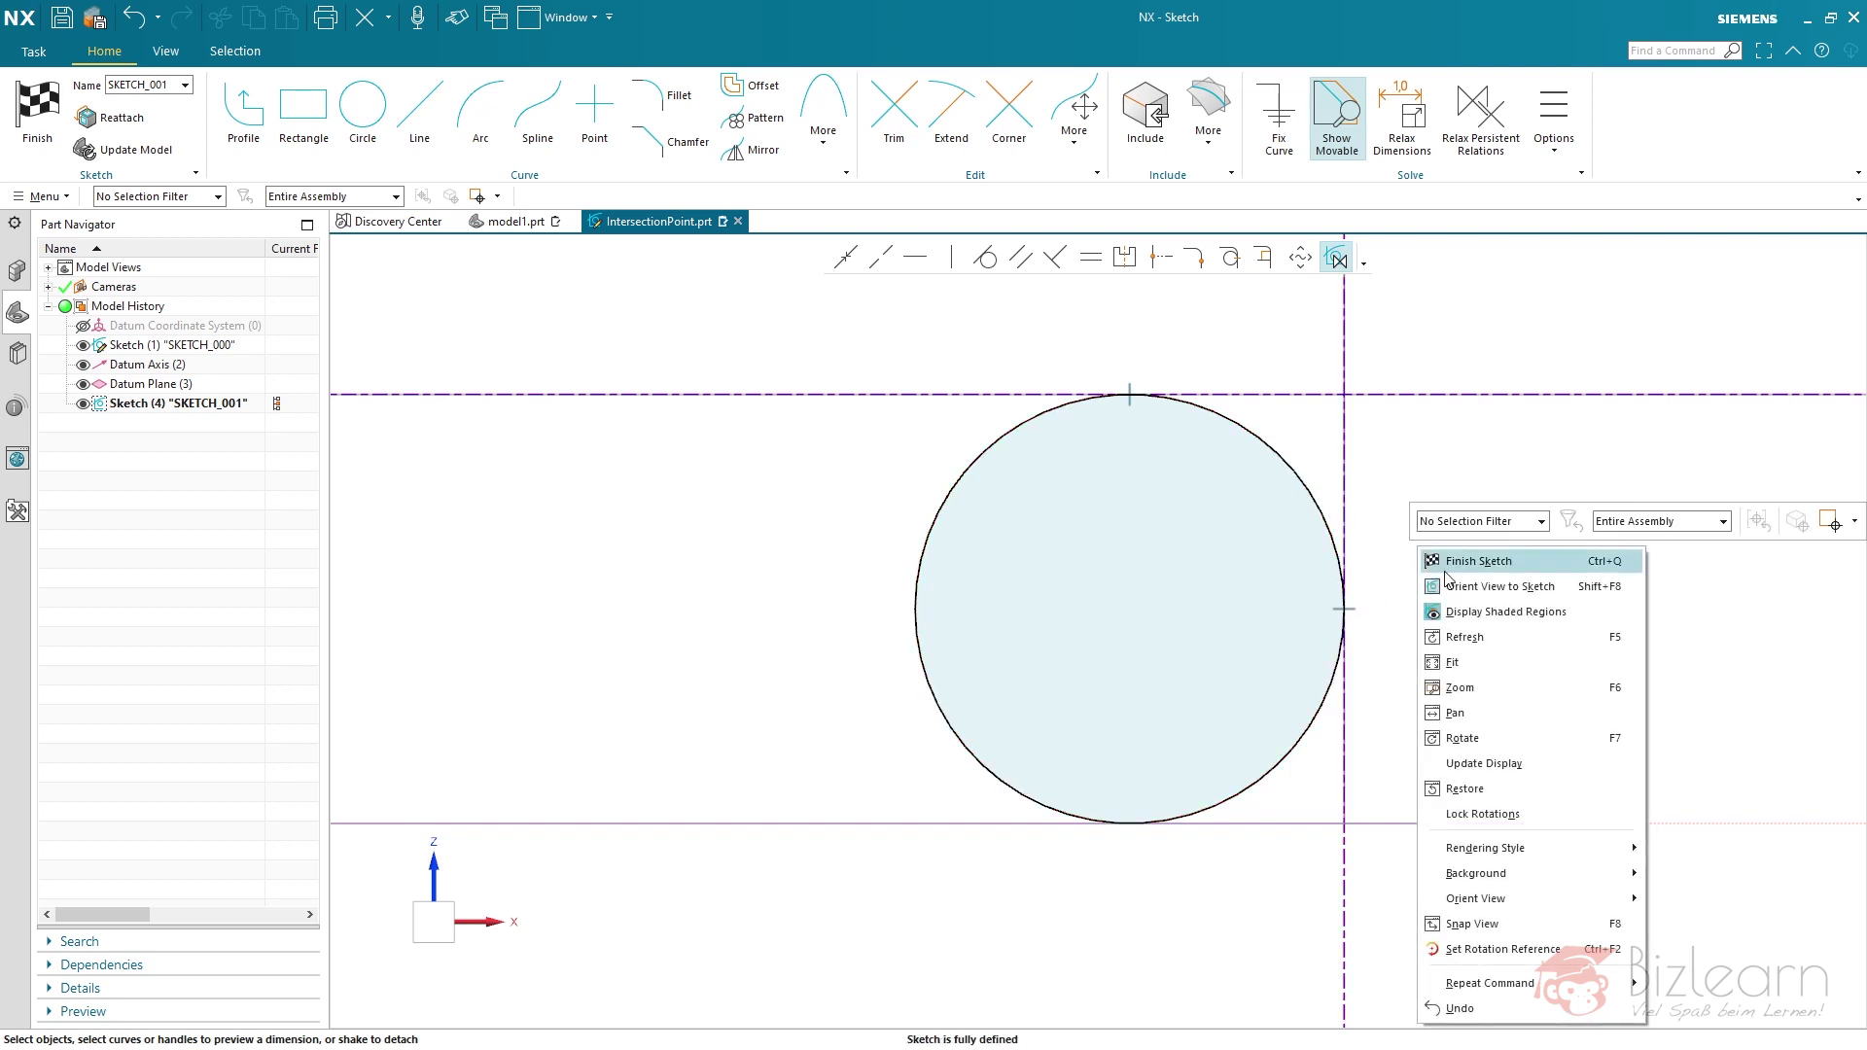
Step: Finish the sketch and flip Datum Plane (3)'s normal so it sits below the axis
{"action": "left_click", "coordinate": [1454, 564]}
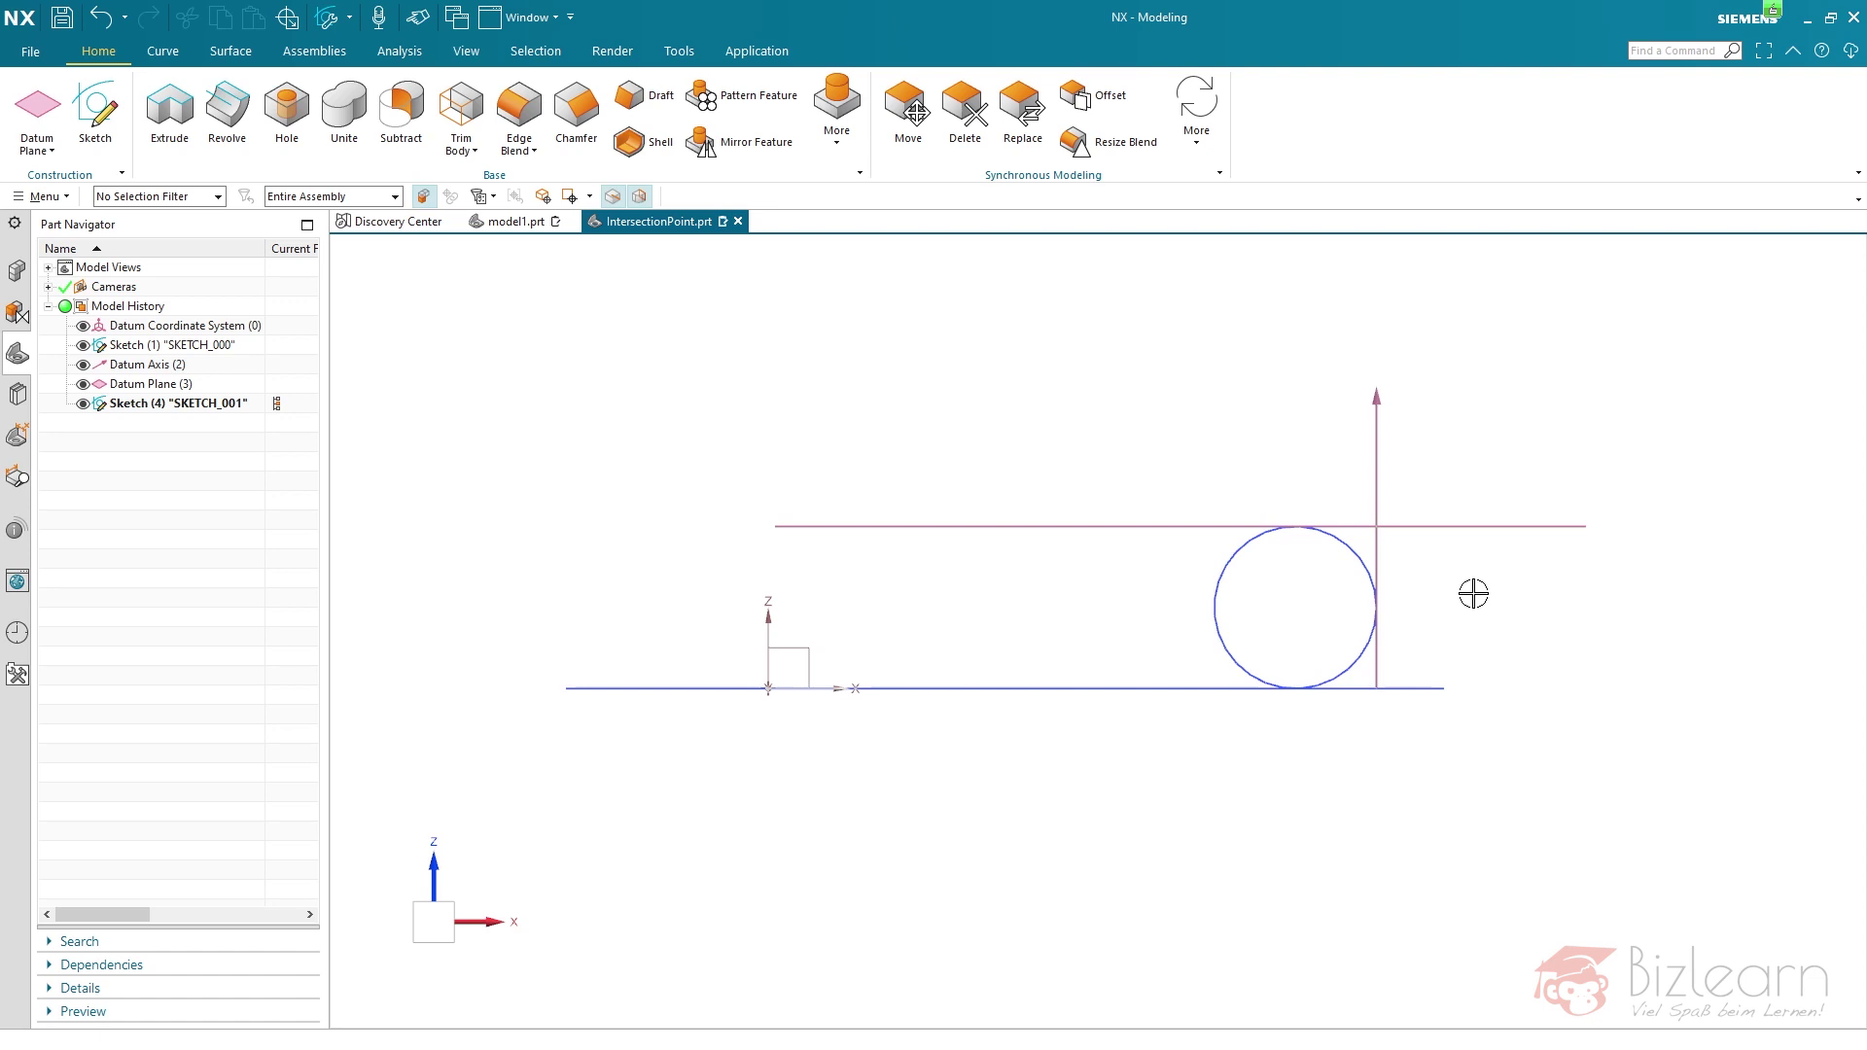
{"action": "double_click", "coordinate": [215, 386]}
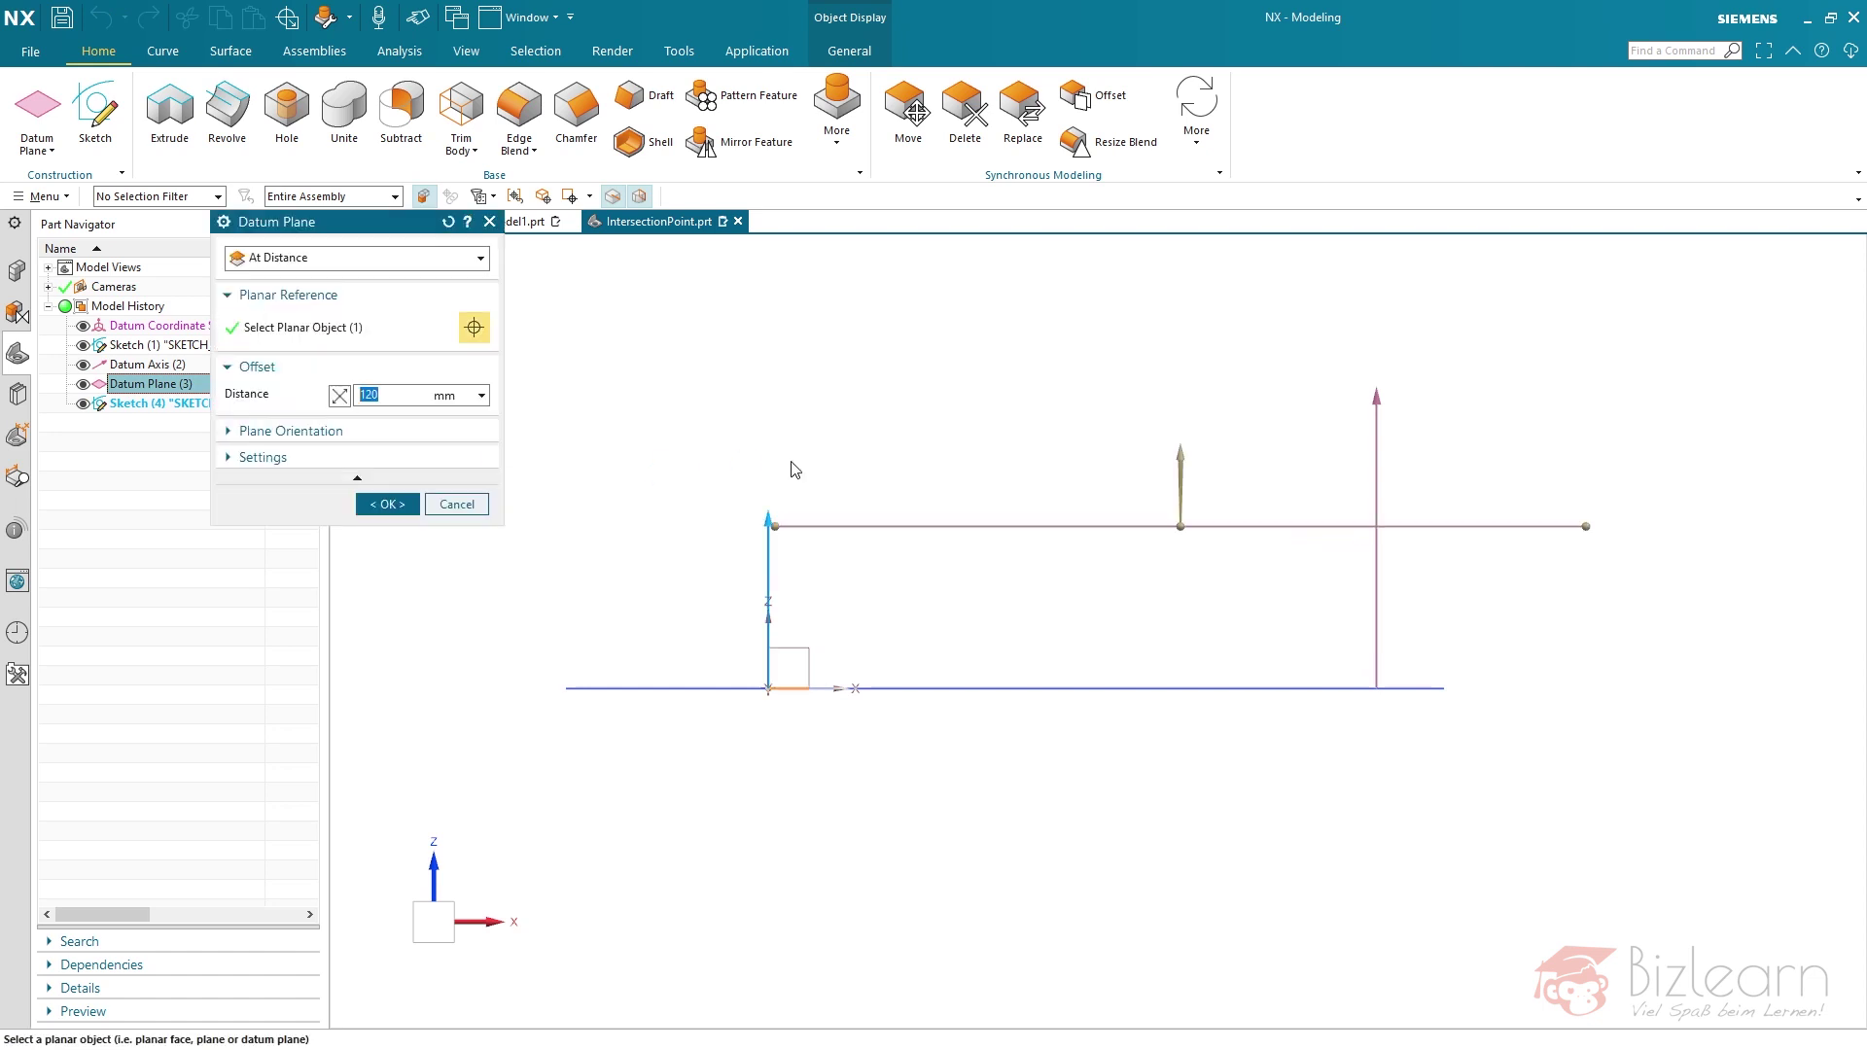
{"action": "left_click", "coordinate": [340, 396]}
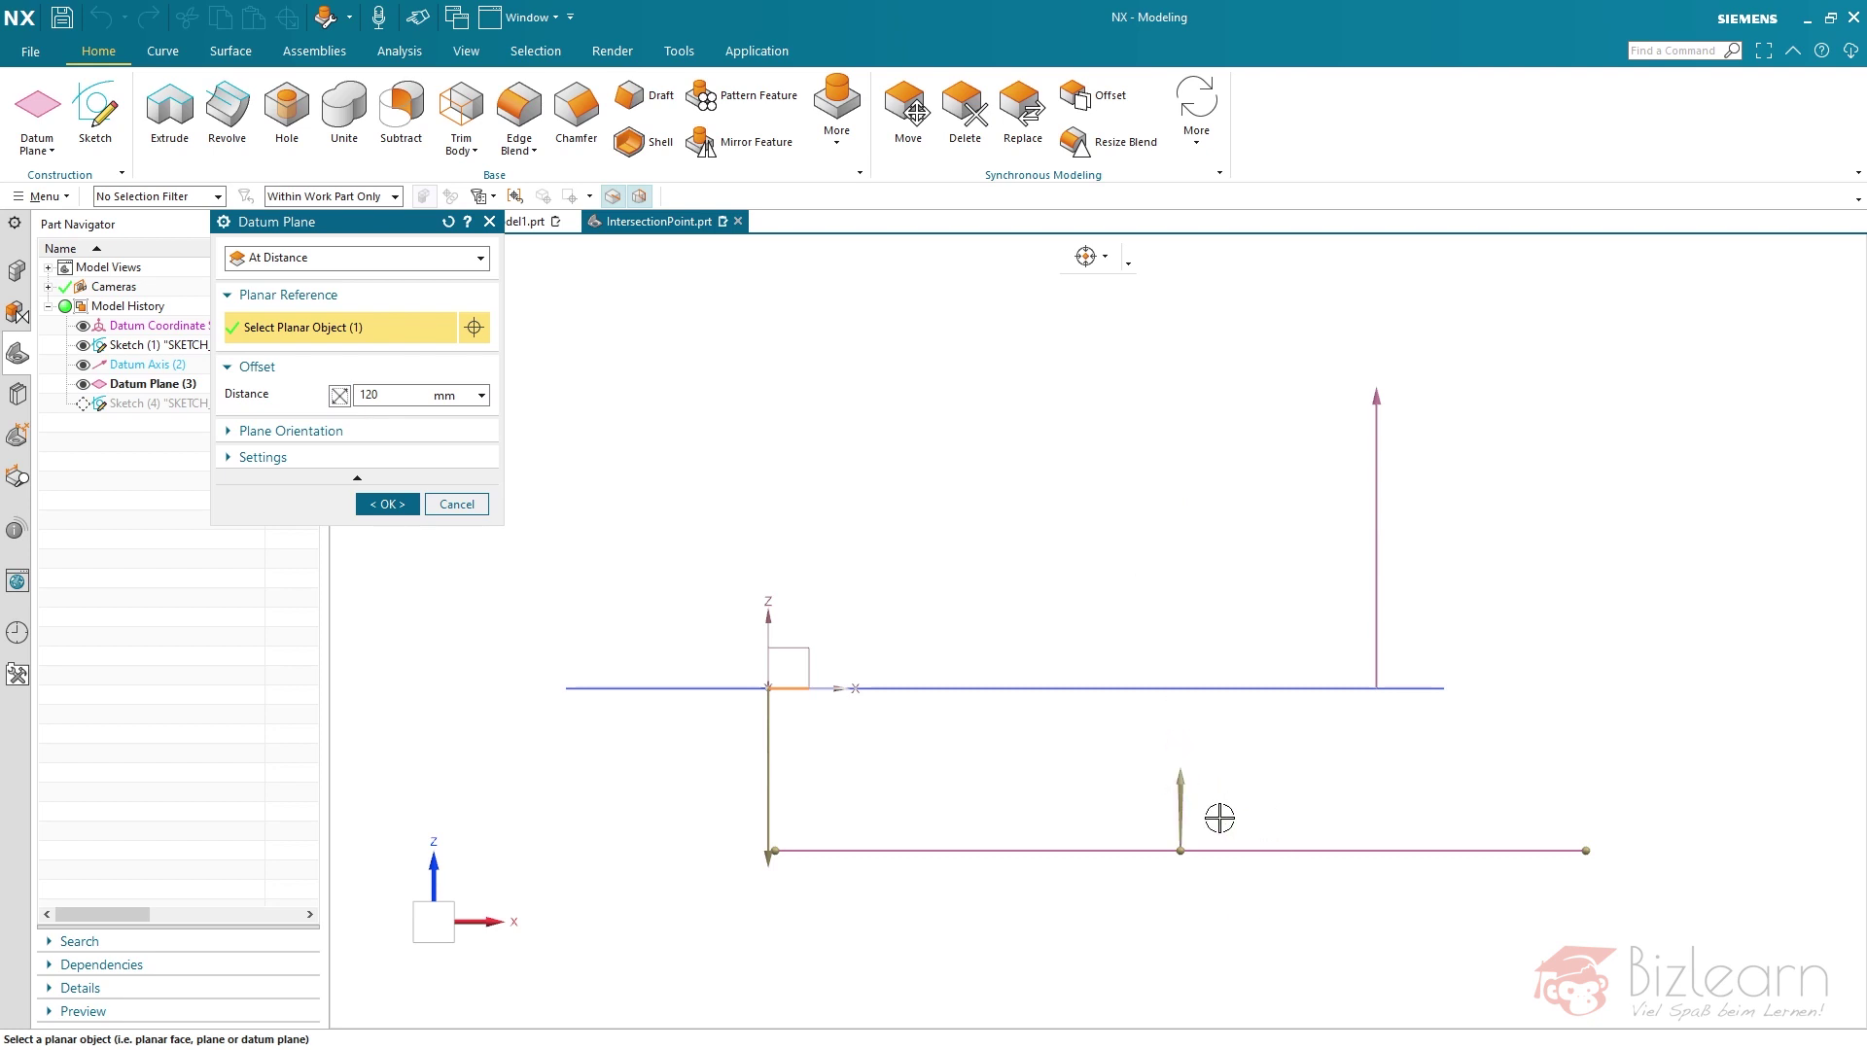
{"action": "left_click", "coordinate": [1182, 796]}
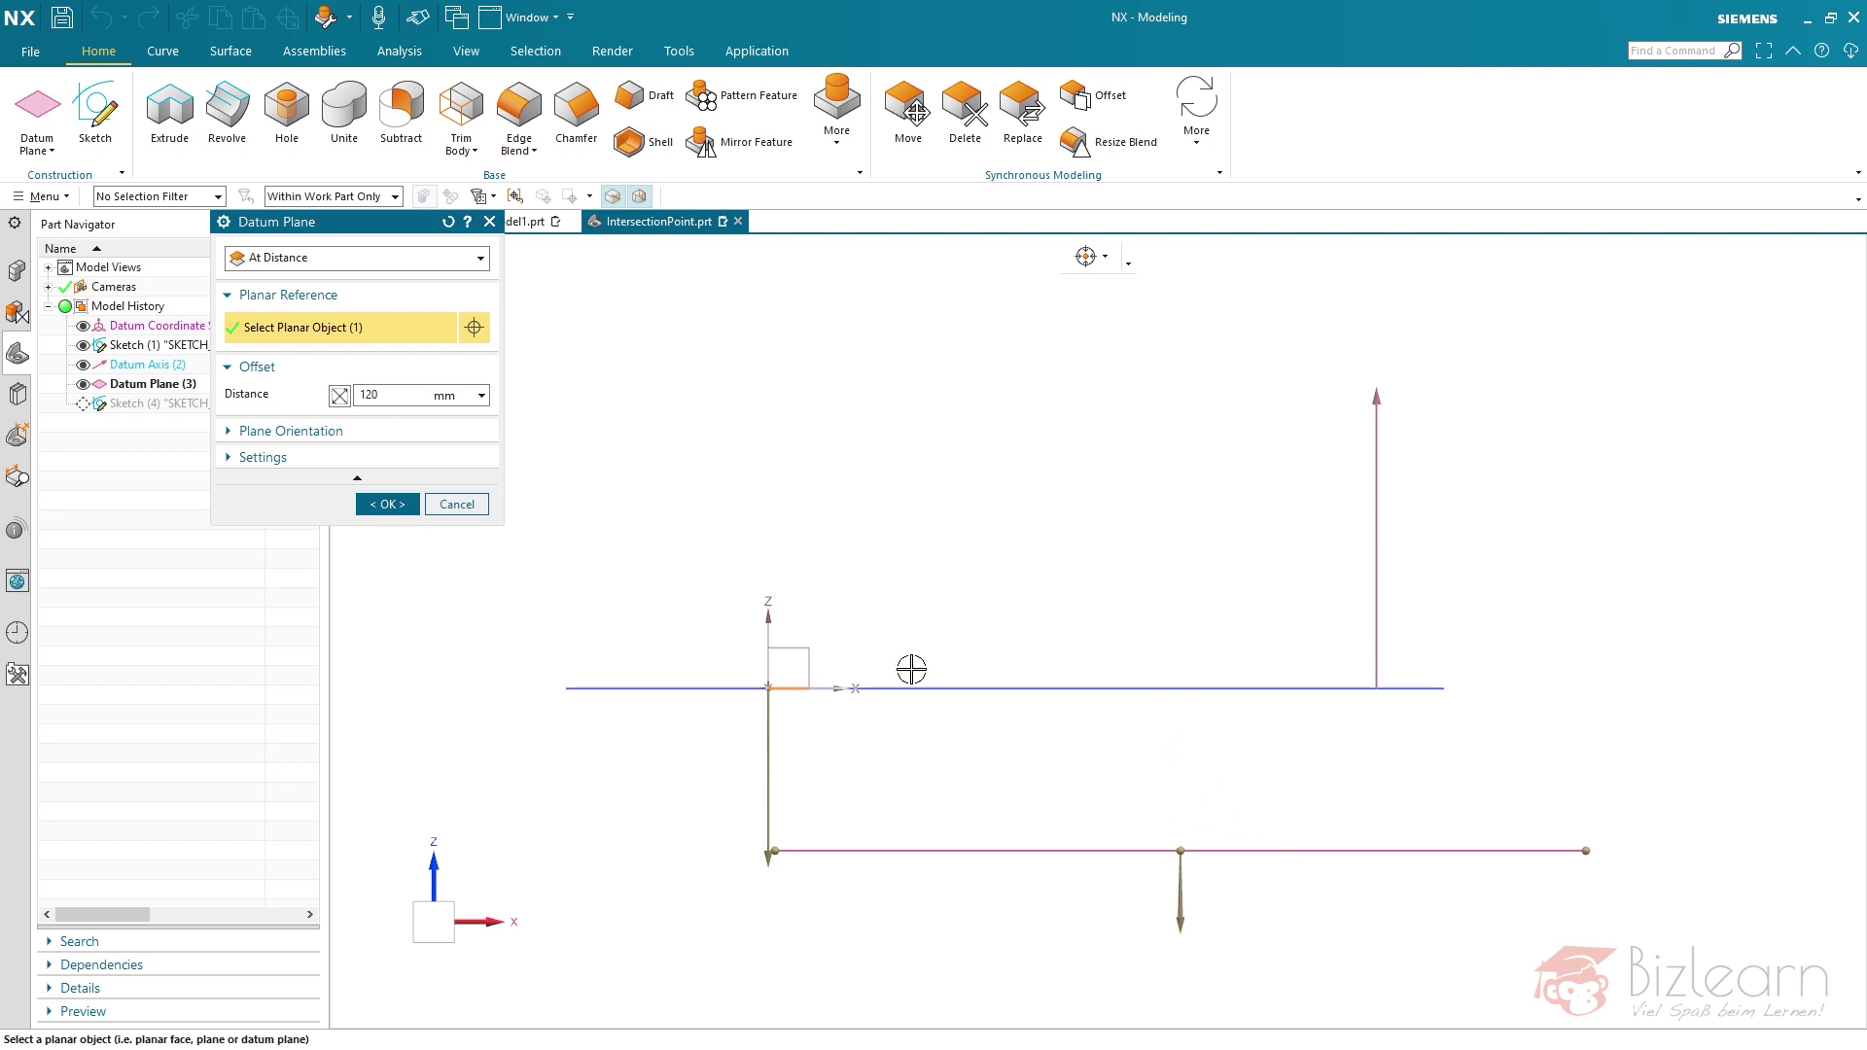
{"action": "middle_click", "coordinate": [936, 535]}
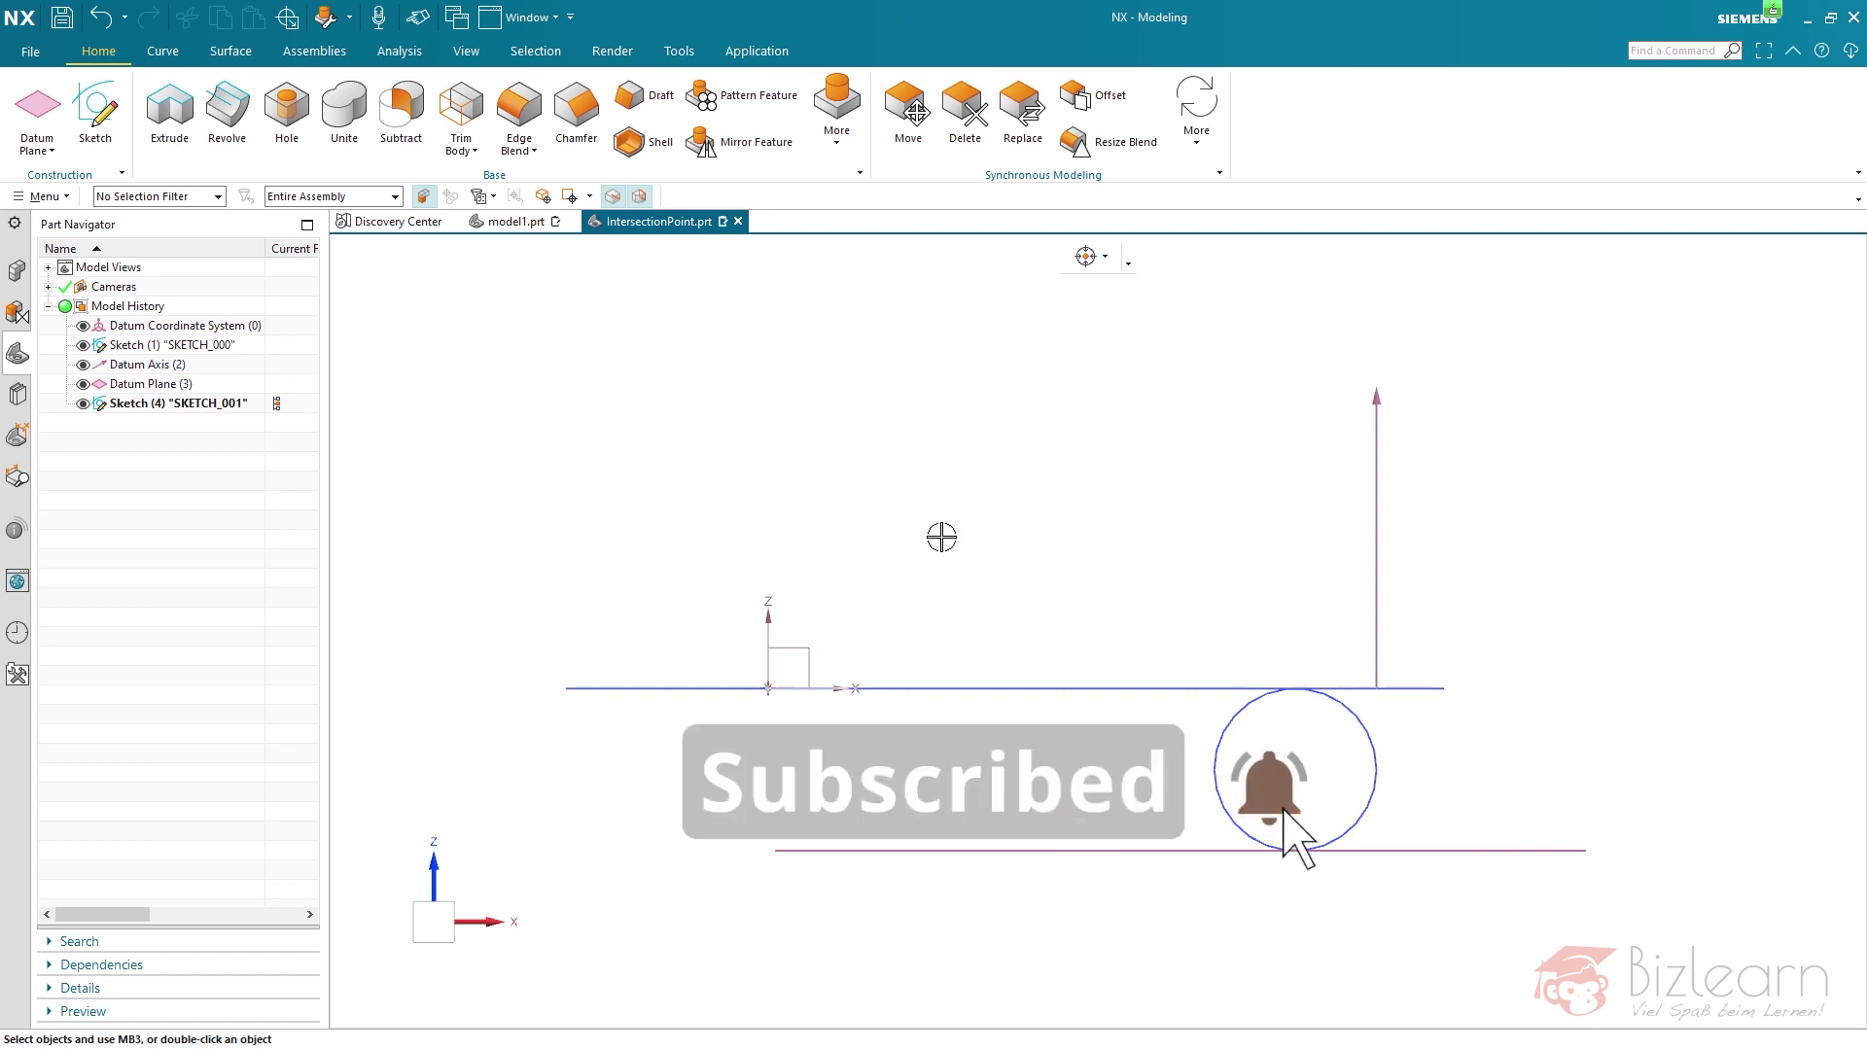
{"action": "left_click", "coordinate": [233, 405]}
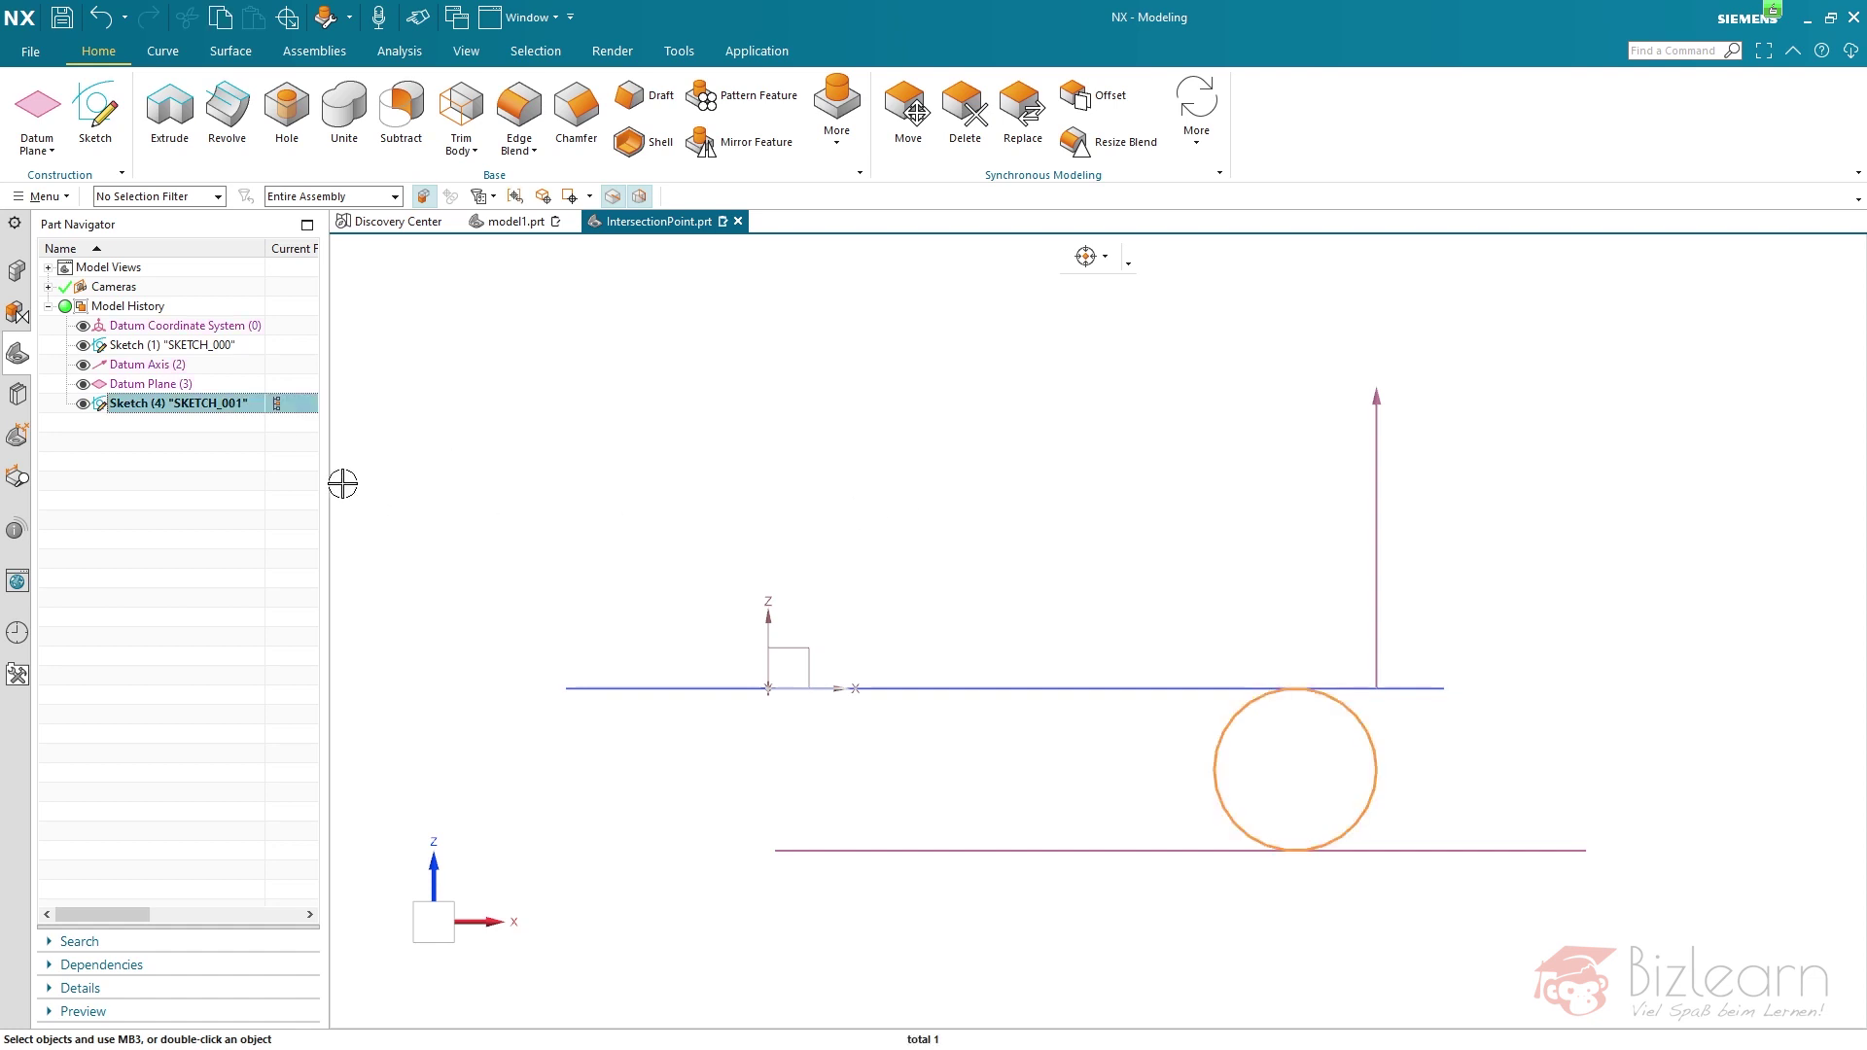
Step: Reopen SKETCH_001 and zoom out to confirm the circle is still fully defined
{"action": "double_click", "coordinate": [250, 405]}
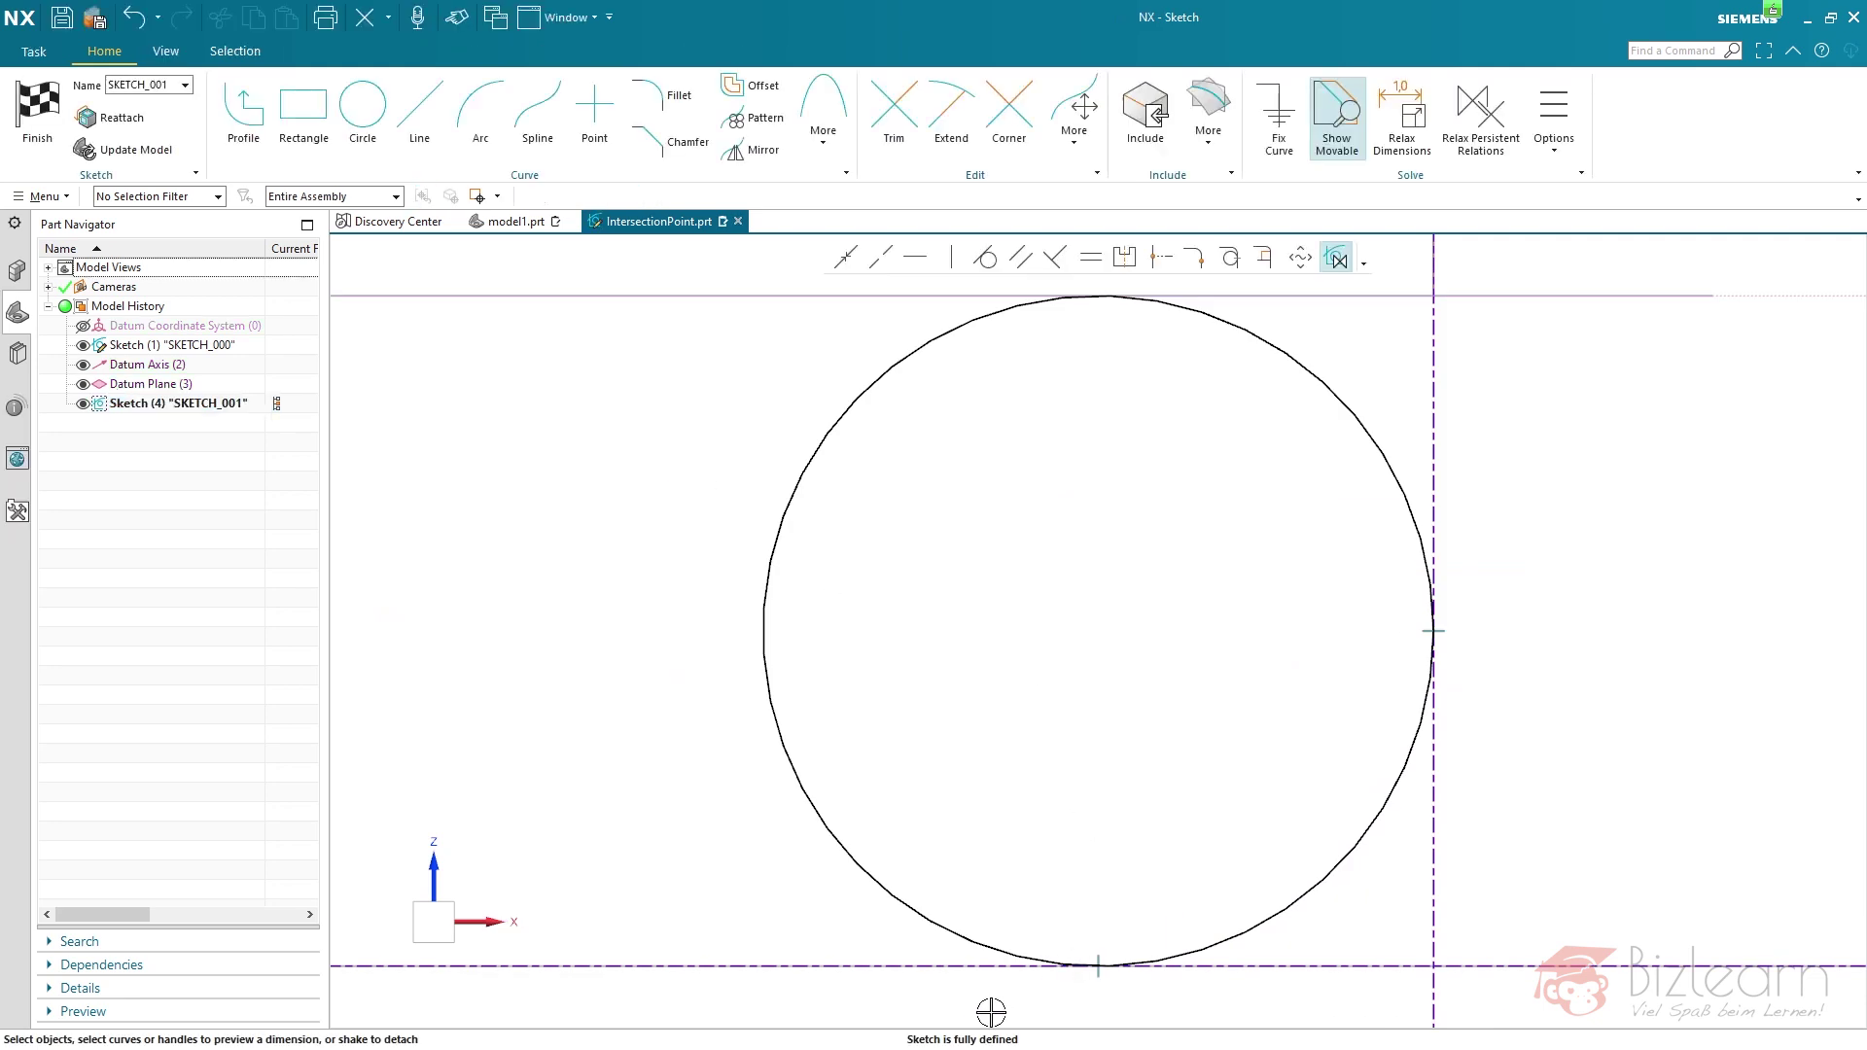
{"action": "scroll", "coordinate": [1155, 855], "scroll_direction": "down", "scroll_amount": 2}
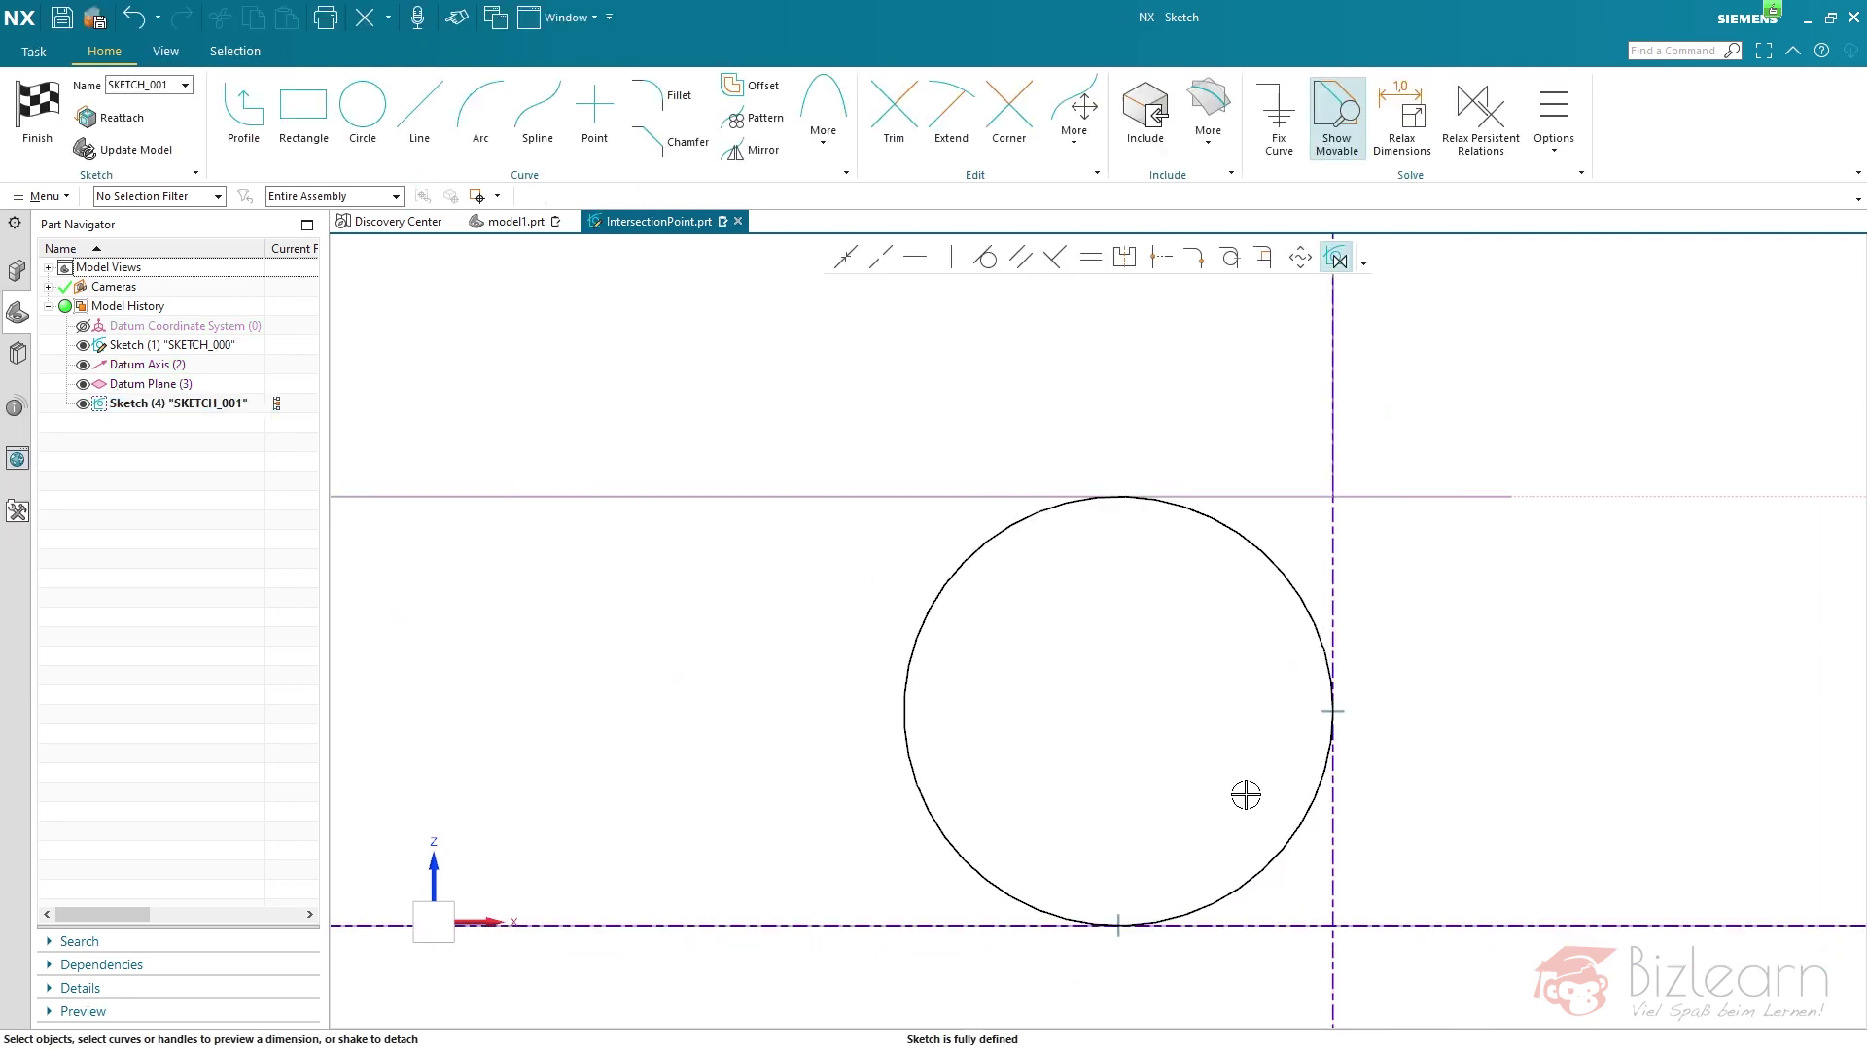